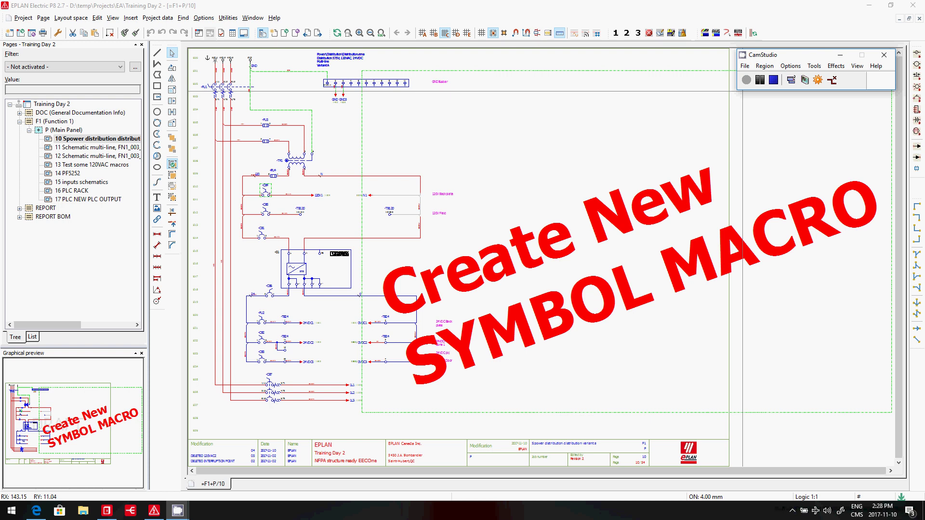
- In Edge, open the Electrical engineering page under Solutions on the EPLAN Canada site
{"action": "key", "text": "alt+Tab"}
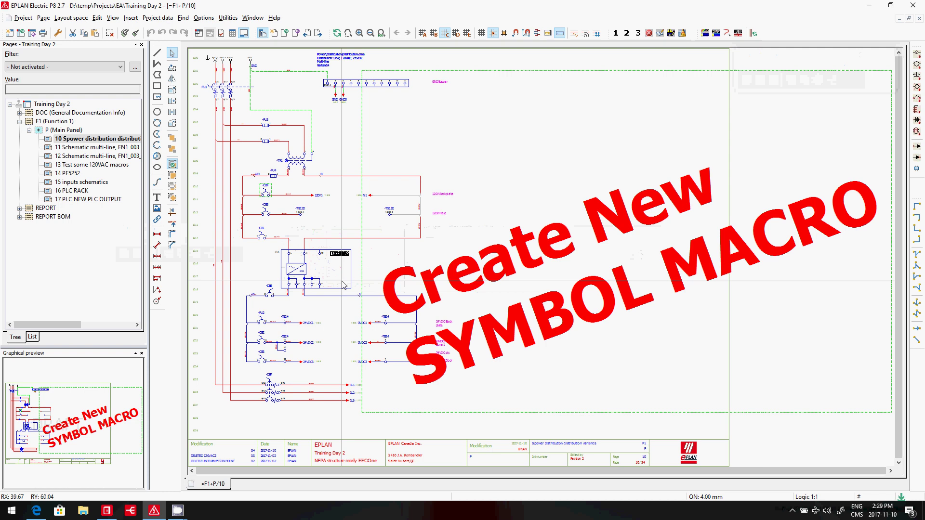
{"action": "key", "text": "alt+Tab"}
{"action": "key", "text": "alt+Tab"}
{"action": "key", "text": "alt+Tab"}
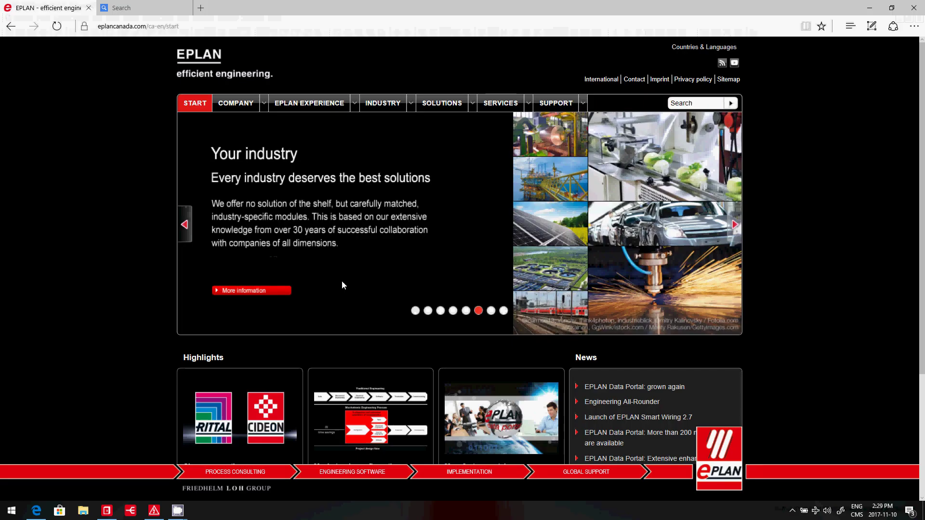
{"action": "left_click", "coordinate": [413, 312]}
{"action": "left_click", "coordinate": [432, 104]}
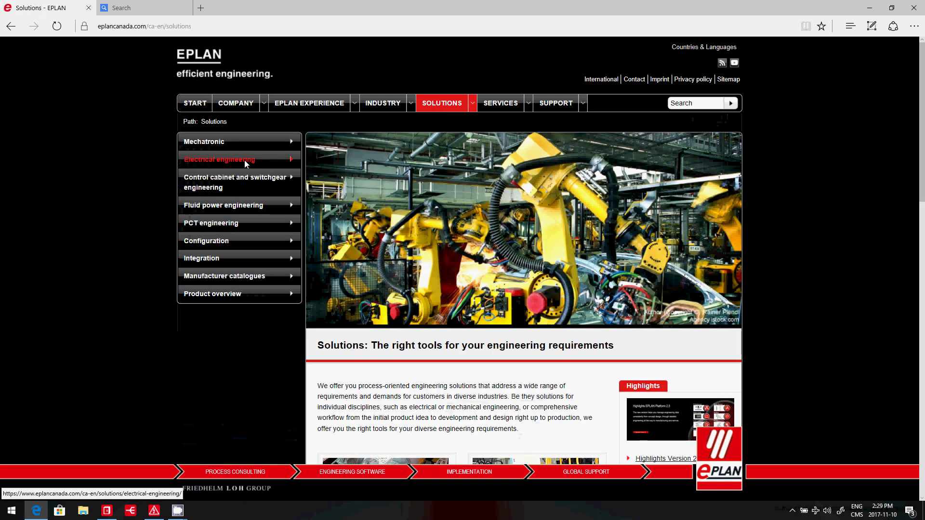
{"action": "left_click", "coordinate": [241, 165]}
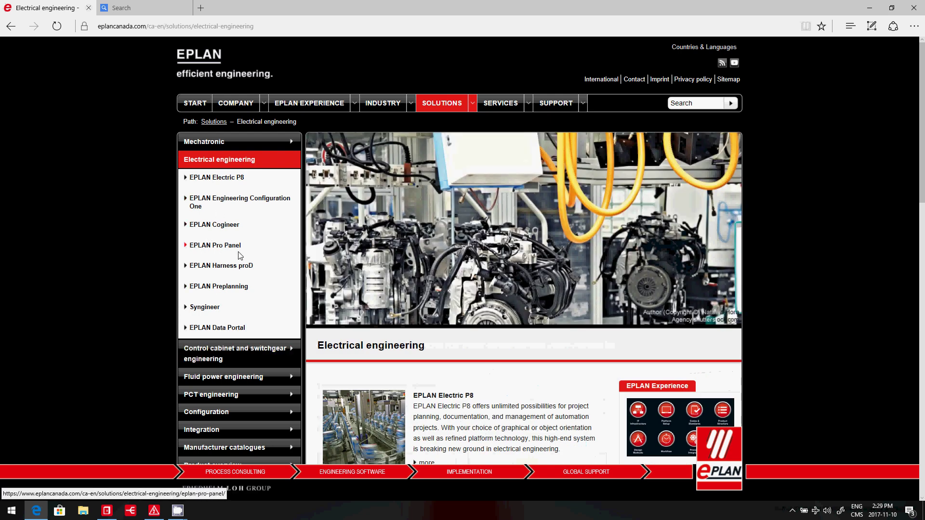
{"action": "key", "text": "alt+Tab"}
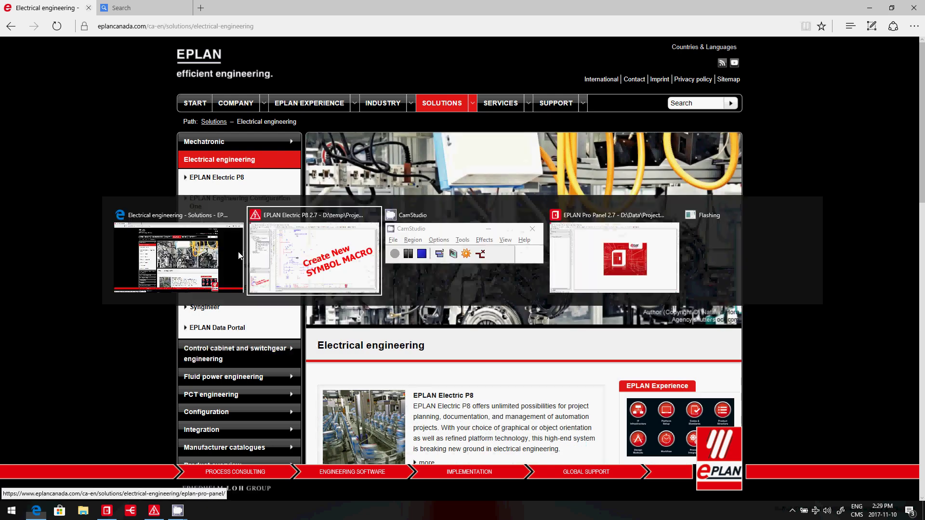
- Open page 2 SCHEMATICS under Demo NFPA mm 2017 > ING > P and zoom to CB210, CB212, TR214
{"action": "key", "text": "alt+Tab"}
{"action": "key", "text": "alt+Tab"}
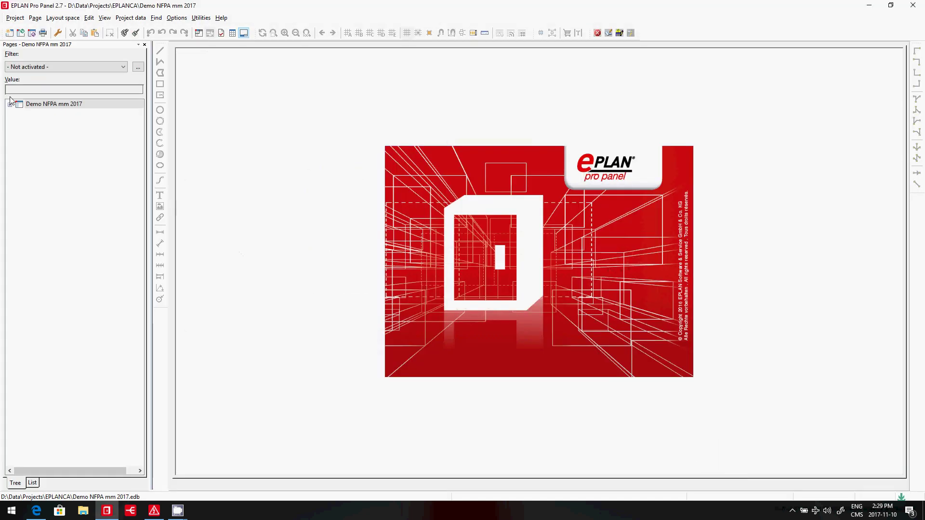
{"action": "double_click", "coordinate": [56, 105]}
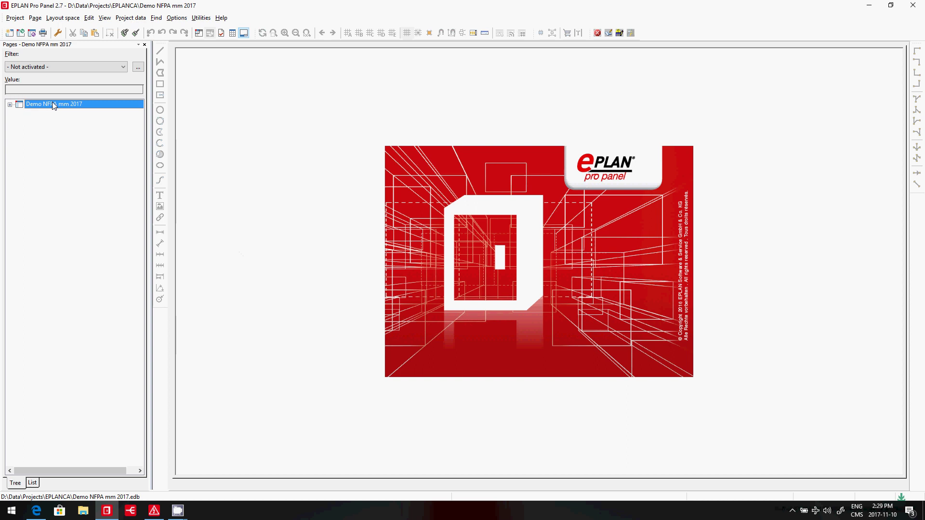
{"action": "double_click", "coordinate": [60, 131]}
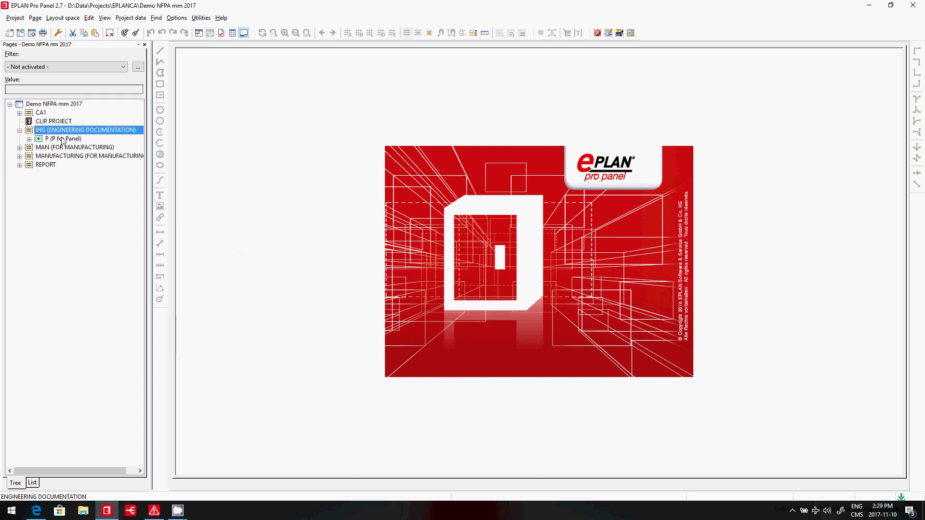
{"action": "double_click", "coordinate": [64, 140]}
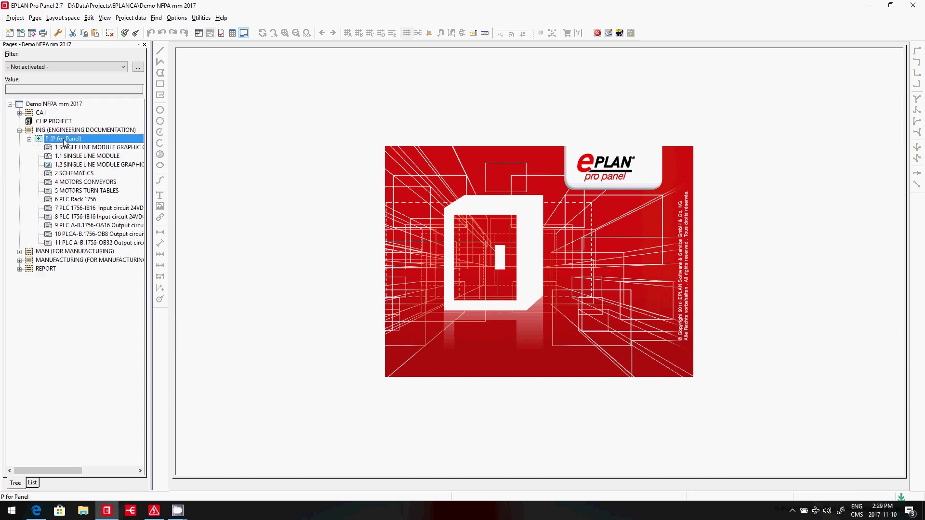
{"action": "double_click", "coordinate": [71, 173]}
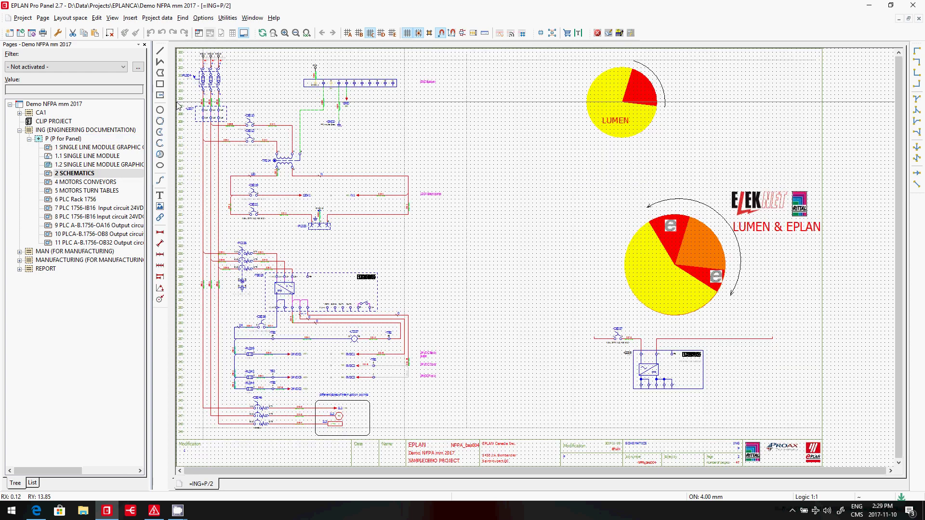
{"action": "key", "text": "z"}
{"action": "left_click", "coordinate": [194, 102]}
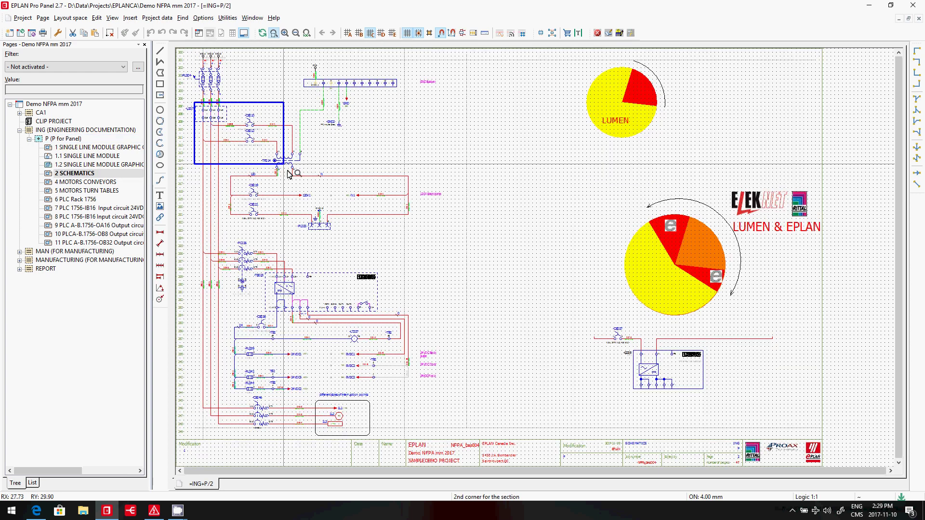
{"action": "left_click", "coordinate": [337, 189]}
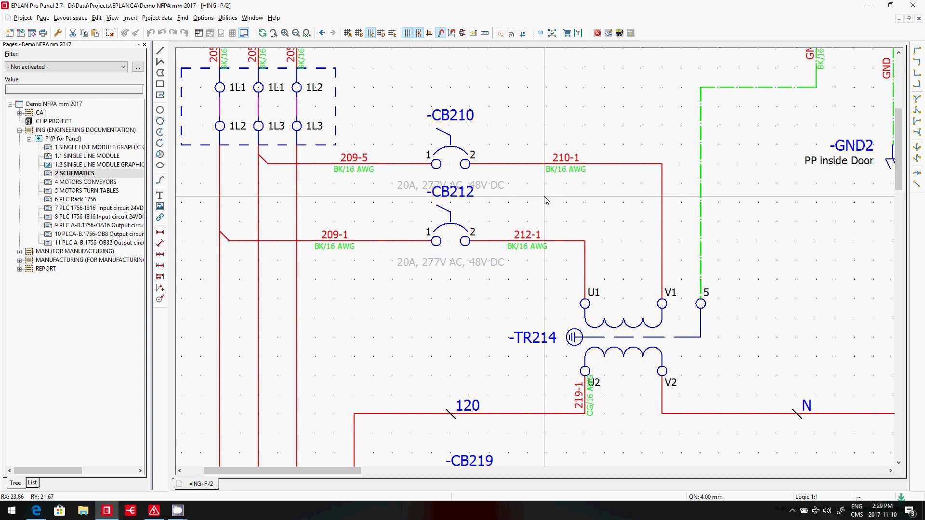
- Pick the plain double safety fuse from Electrical engineering > Protection device > Safety fuse
{"action": "right_click", "coordinate": [545, 82]}
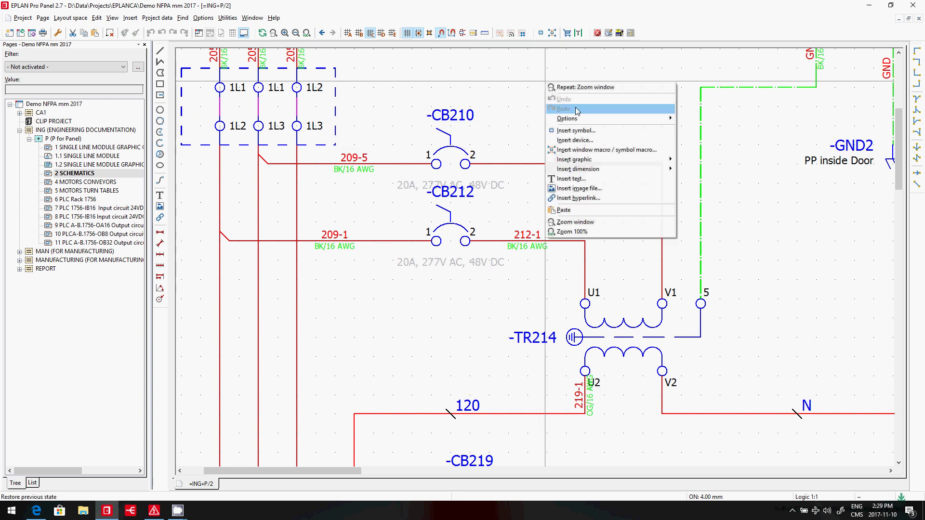
{"action": "left_click", "coordinate": [585, 133]}
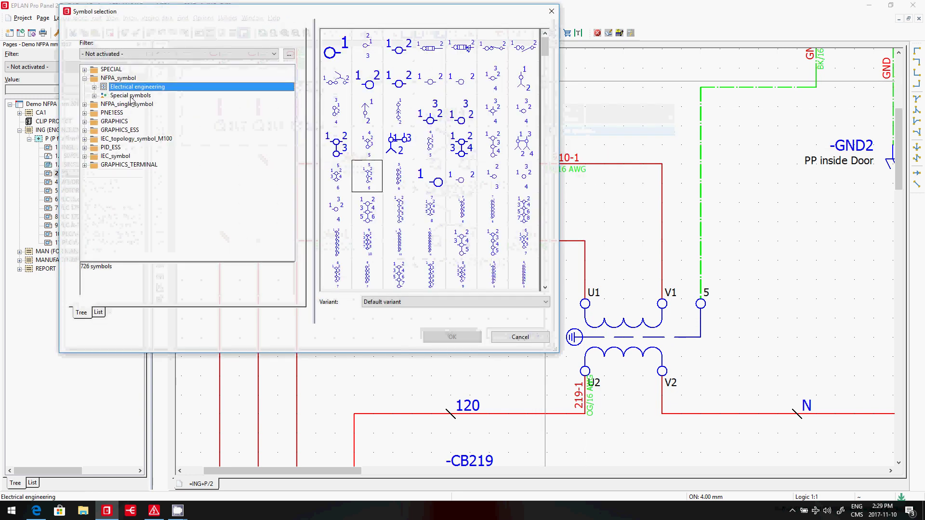
{"action": "double_click", "coordinate": [139, 87]}
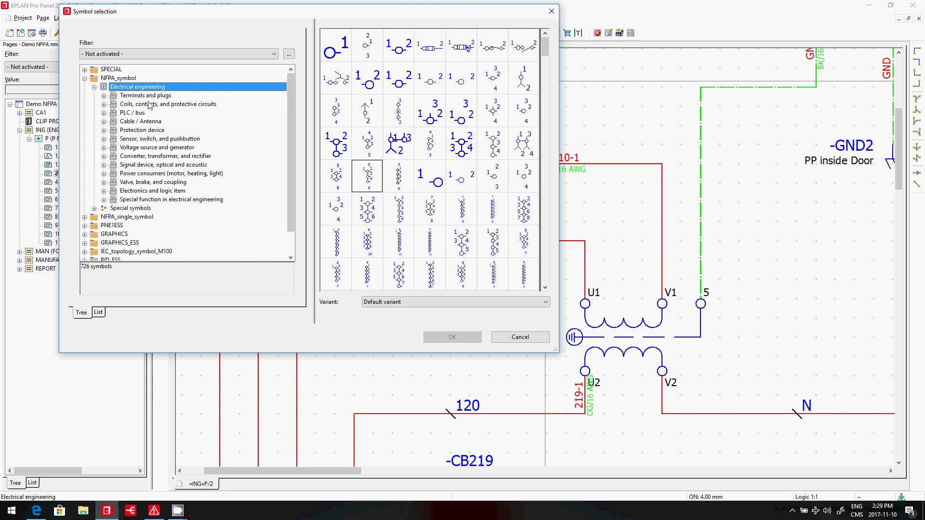
{"action": "left_click", "coordinate": [147, 131]}
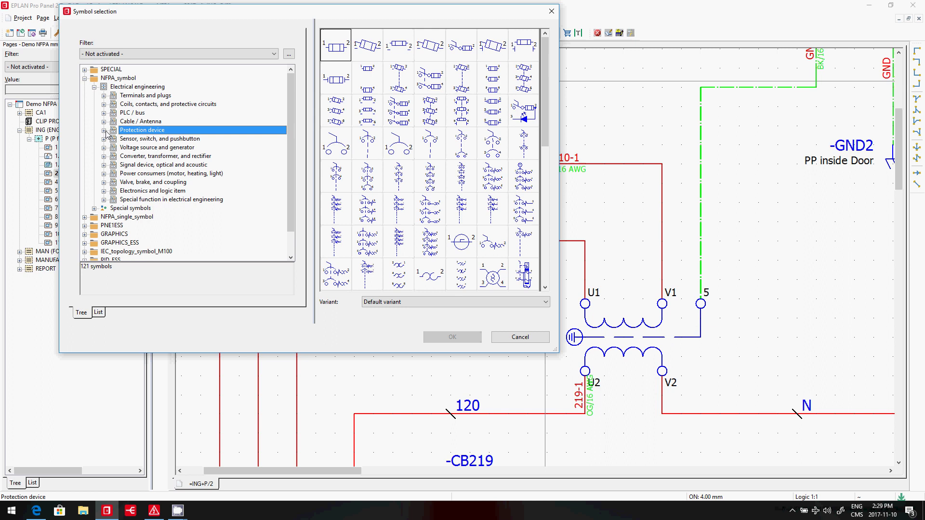
{"action": "left_click", "coordinate": [103, 131]}
{"action": "left_click", "coordinate": [144, 140]}
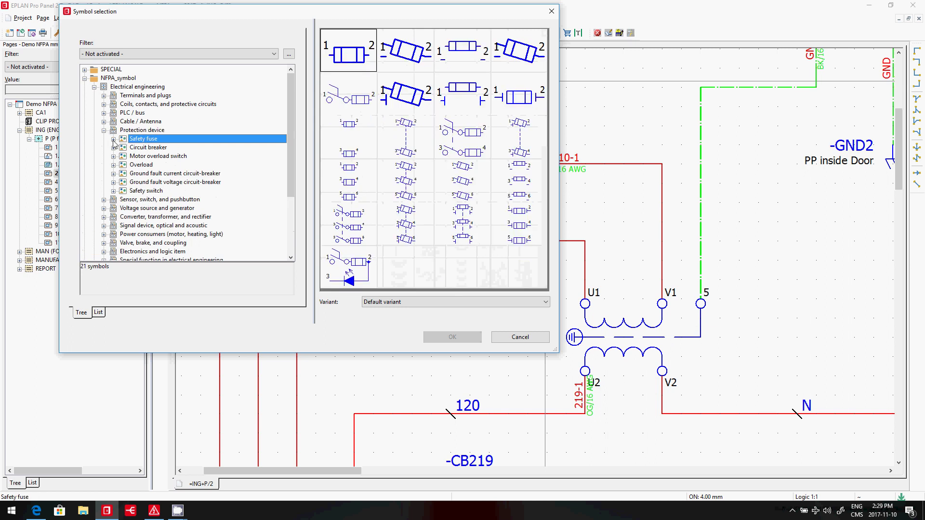
{"action": "left_click", "coordinate": [113, 139]}
{"action": "left_click", "coordinate": [155, 157]}
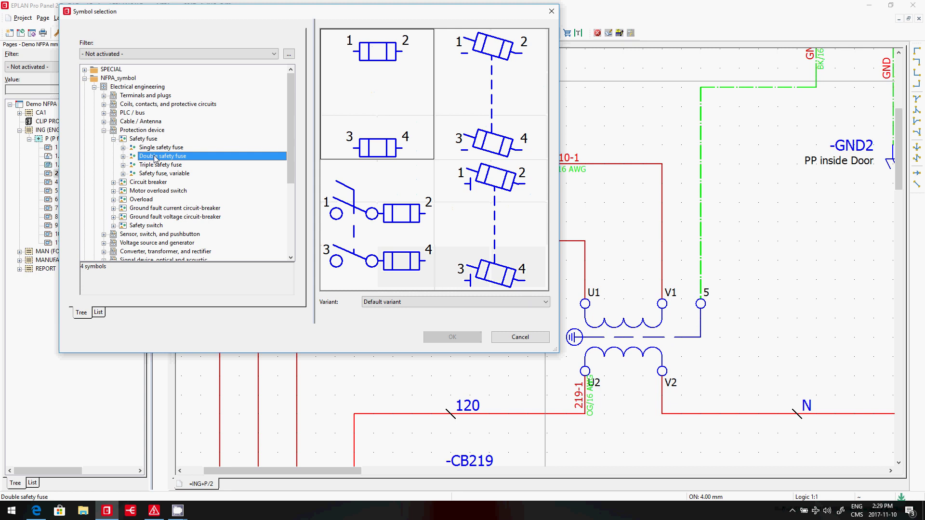
{"action": "left_click", "coordinate": [381, 108]}
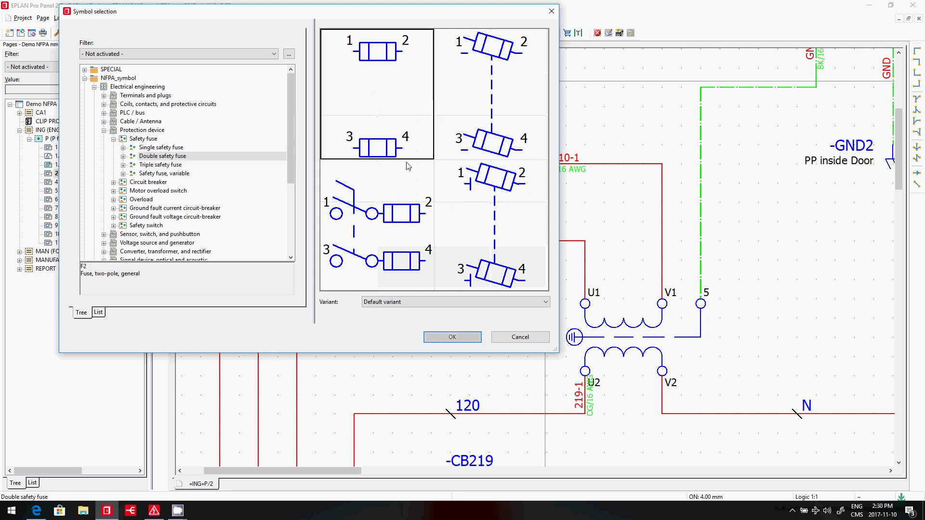
{"action": "double_click", "coordinate": [357, 115]}
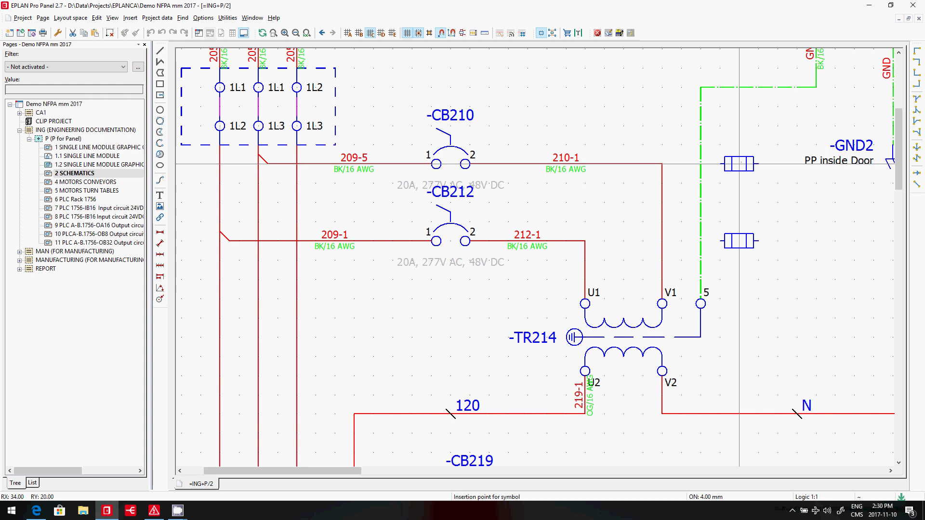
- Place the fuse as -FU245 to the right of CB210 and accept its properties
{"action": "left_click", "coordinate": [711, 280]}
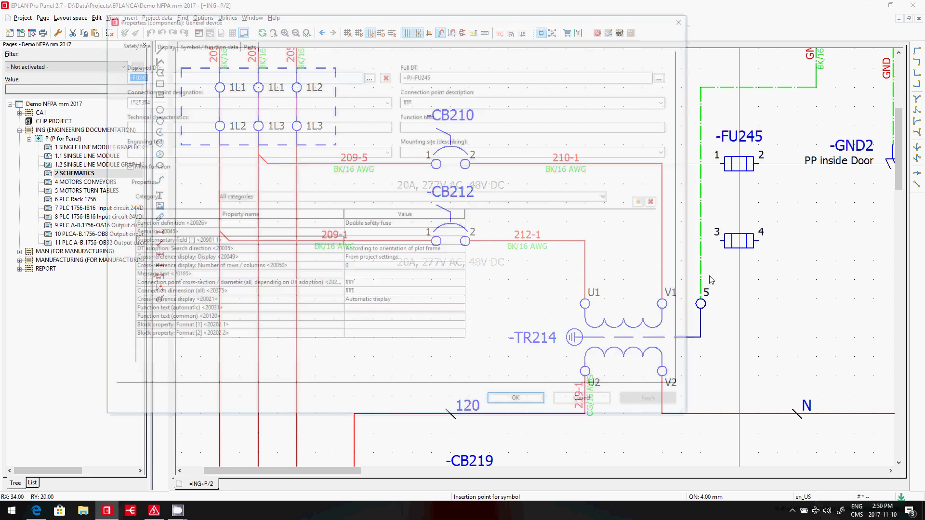
{"action": "left_click", "coordinate": [529, 402]}
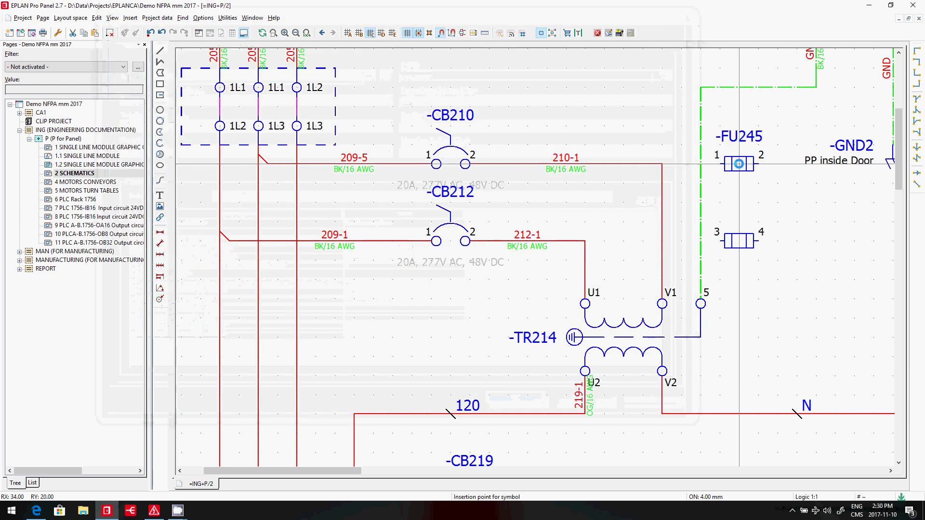
{"action": "key", "text": "Escape"}
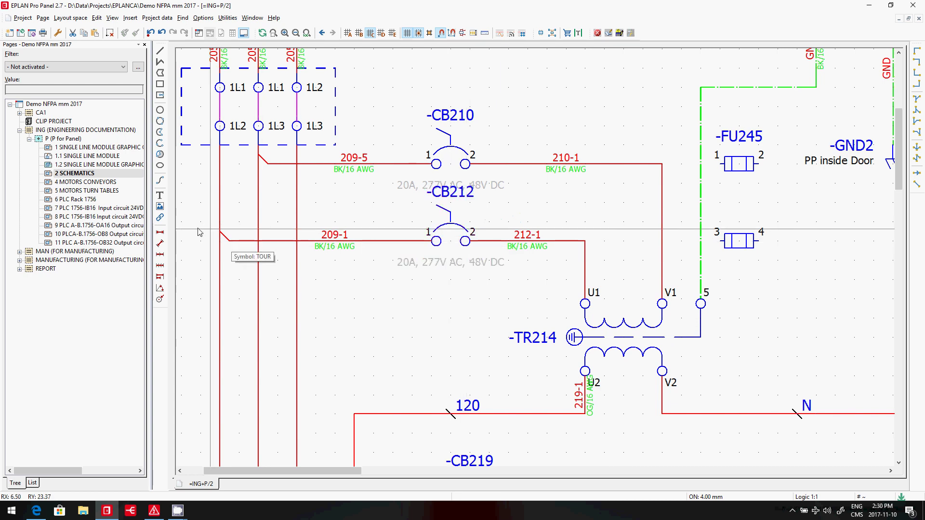
- Move the CB212 circuit up and left, and reposition wire labels 212-1 and 210-1
{"action": "left_click_drag", "start_coordinate": [192, 219], "coordinate": [590, 274]}
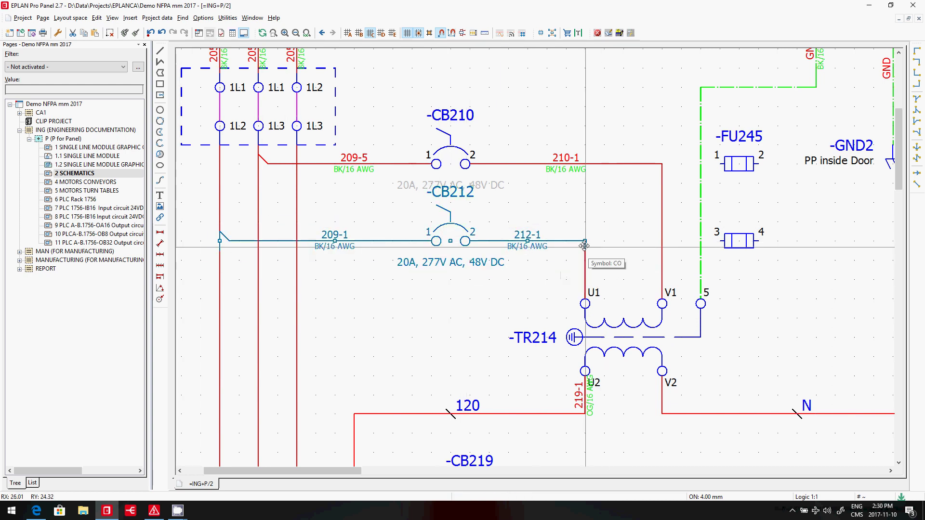
{"action": "left_click_drag", "start_coordinate": [584, 241], "coordinate": [585, 202]}
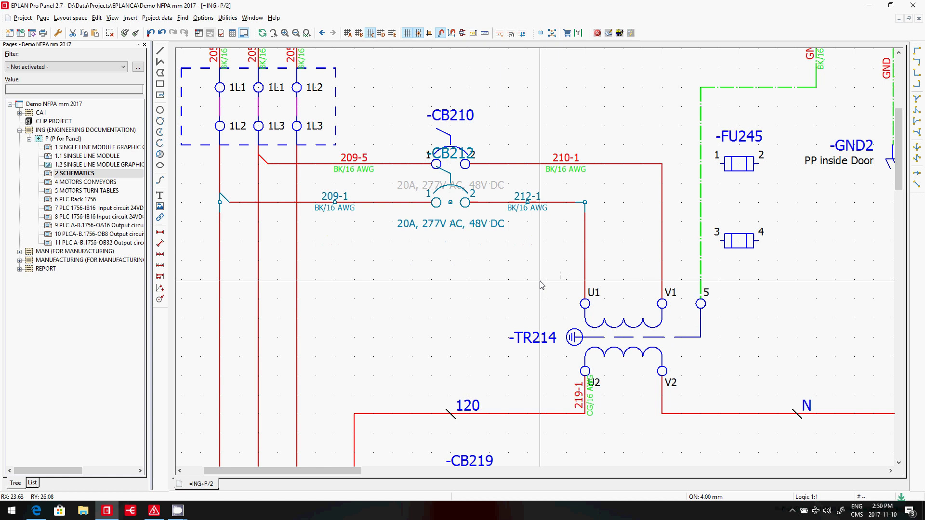
{"action": "left_click", "coordinate": [541, 284]}
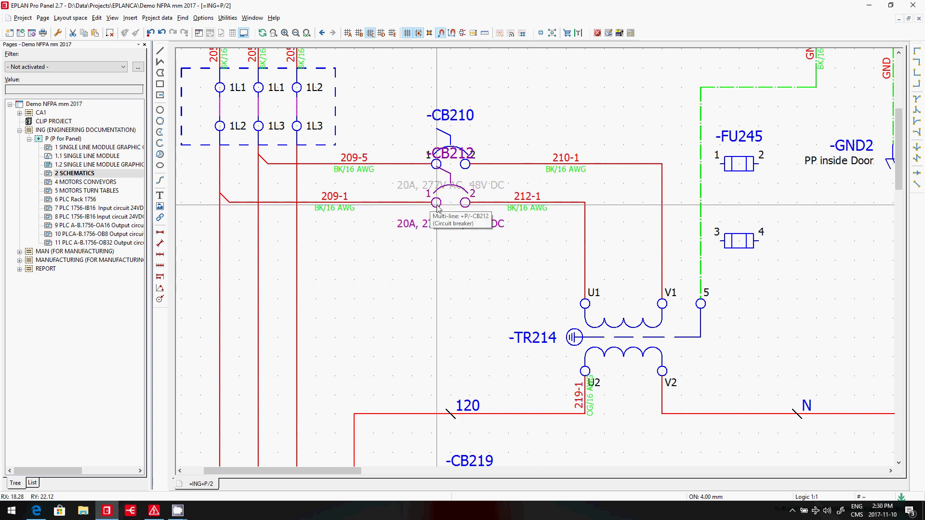
{"action": "left_click_drag", "start_coordinate": [476, 255], "coordinate": [418, 255]}
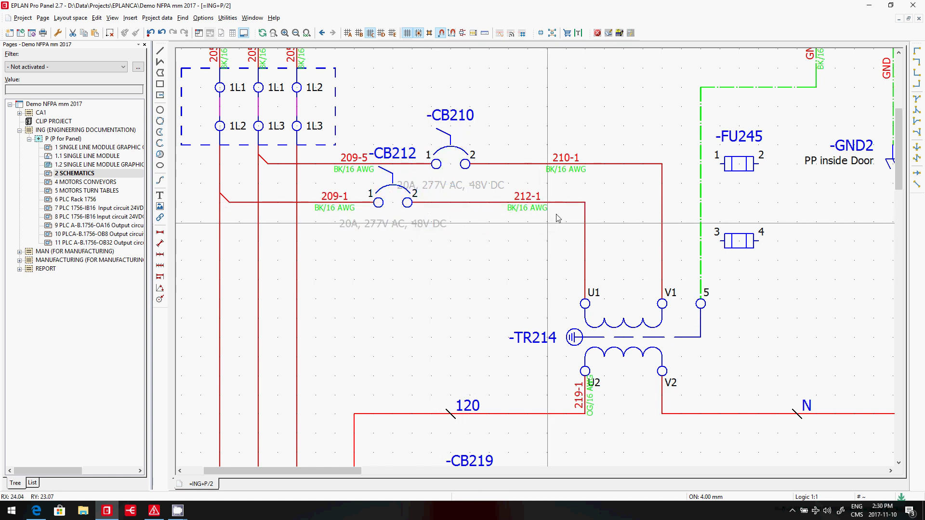
{"action": "left_click_drag", "start_coordinate": [536, 211], "coordinate": [478, 211]}
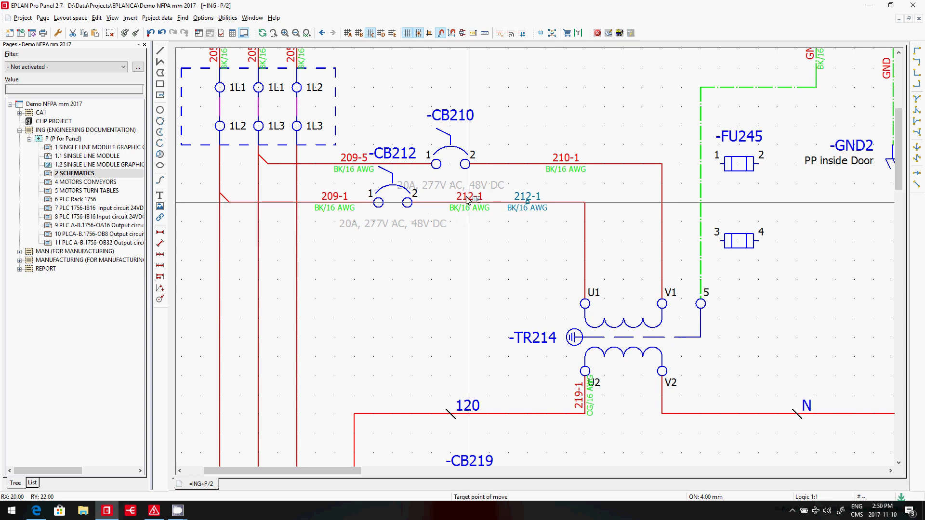
{"action": "left_click_drag", "start_coordinate": [575, 174], "coordinate": [613, 173]}
{"action": "left_click", "coordinate": [612, 174]}
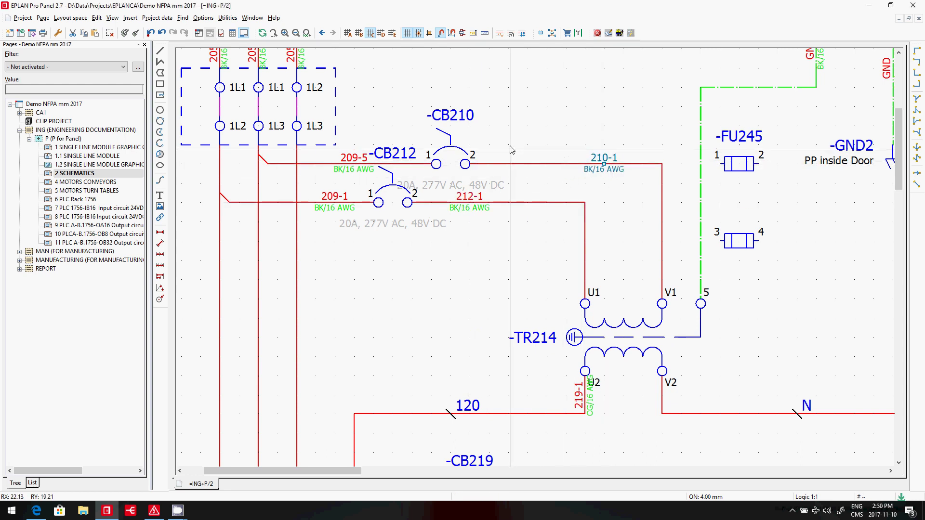
{"action": "left_click_drag", "start_coordinate": [507, 128], "coordinate": [539, 224]}
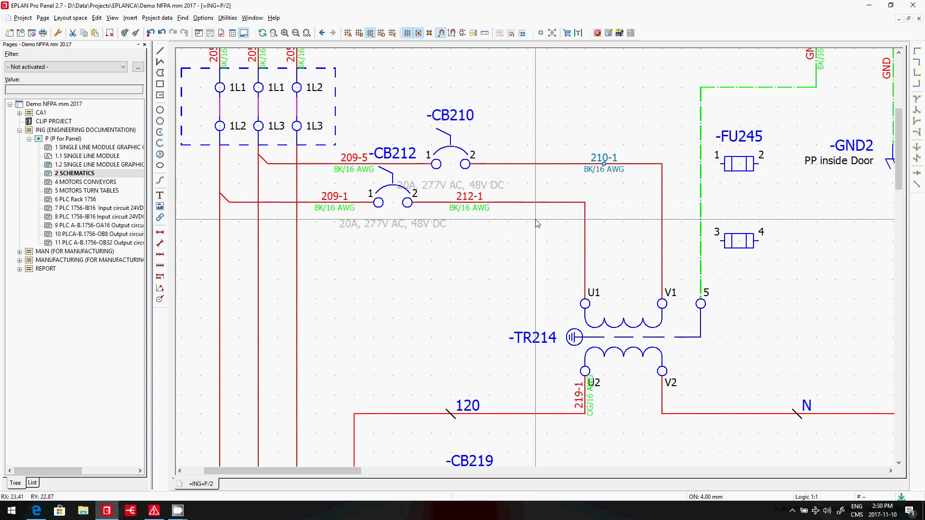
- Try -FU245 on the wire after CB210, then move it back beside -GND2
{"action": "left_click_drag", "start_coordinate": [744, 242], "coordinate": [552, 242]}
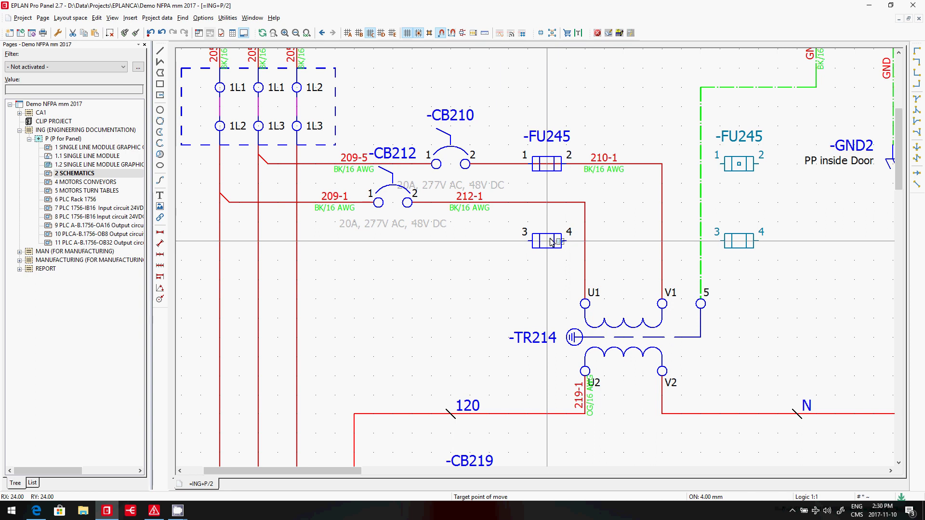
{"action": "left_click", "coordinate": [553, 242]}
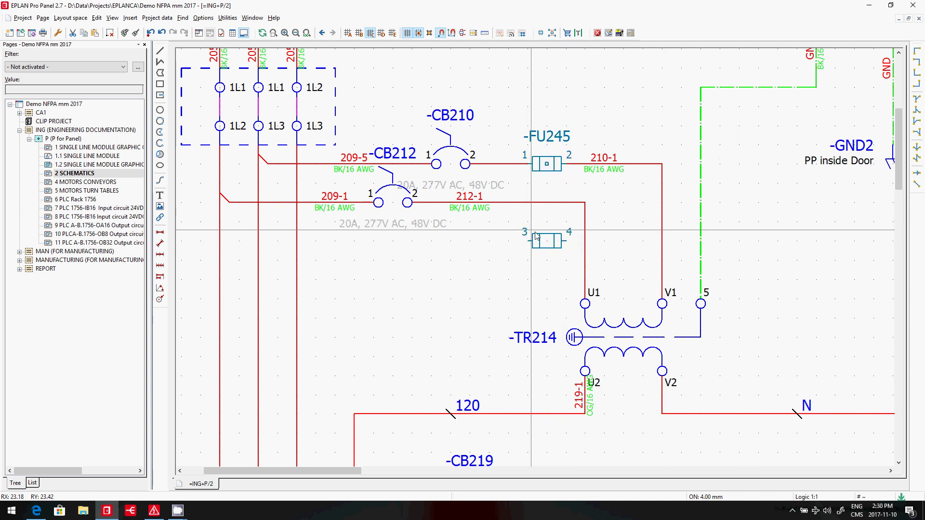
{"action": "left_click_drag", "start_coordinate": [552, 145], "coordinate": [745, 148]}
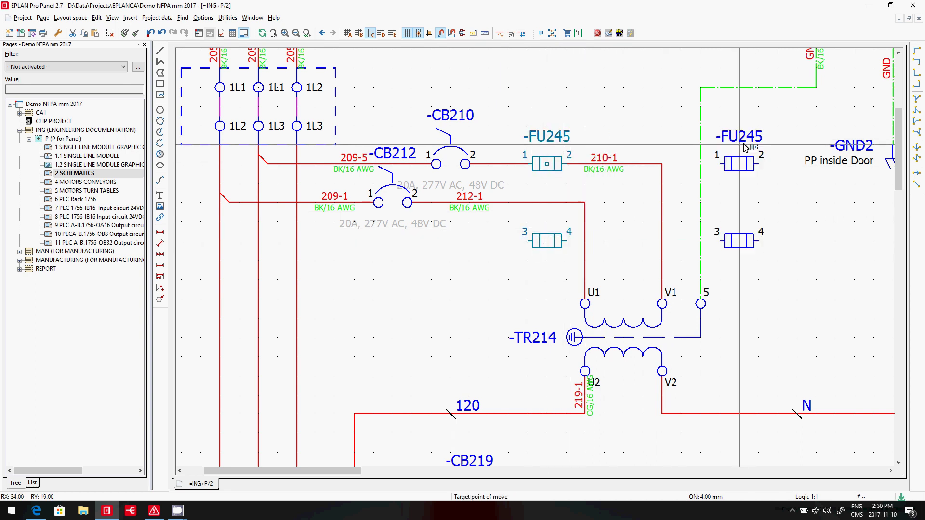
{"action": "left_click", "coordinate": [746, 148]}
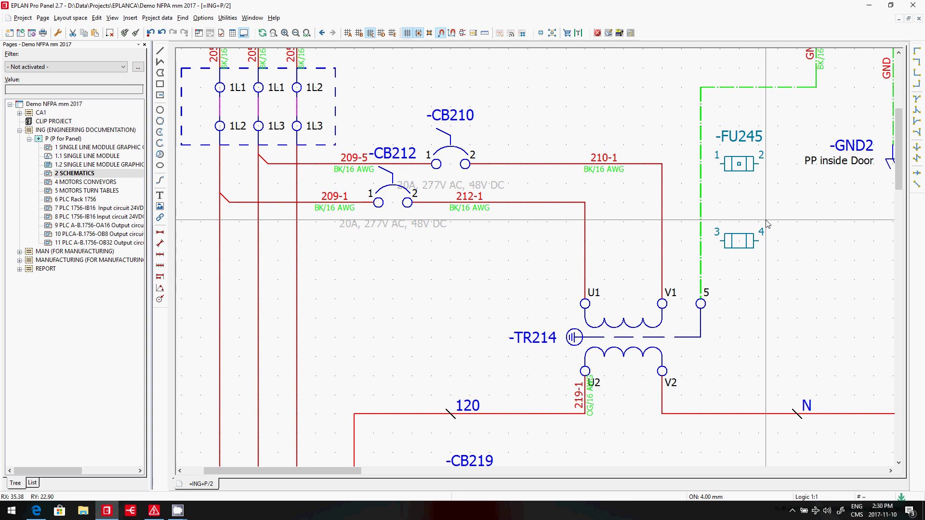
- Inspect -FU245's symbol data, confirming NFPA_symbol 75 / F2, and close without changes
{"action": "double_click", "coordinate": [741, 161]}
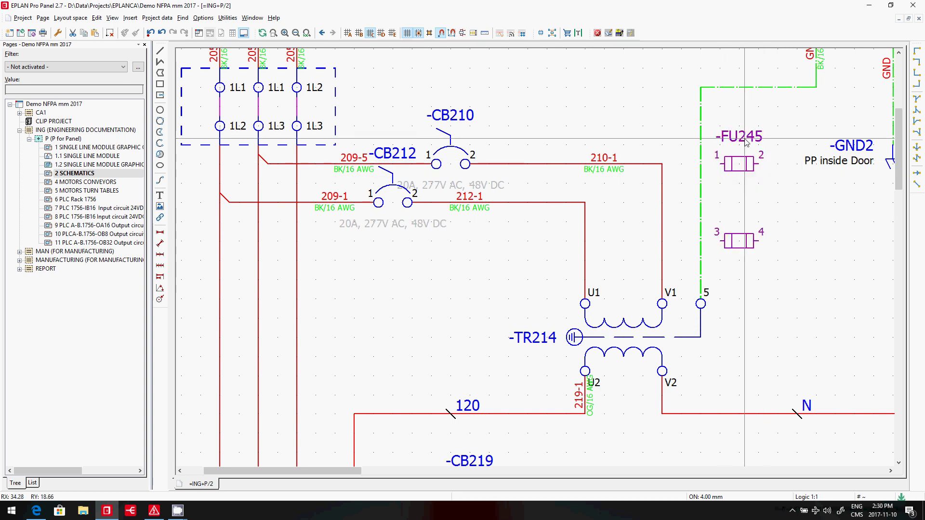
{"action": "left_click", "coordinate": [212, 43]}
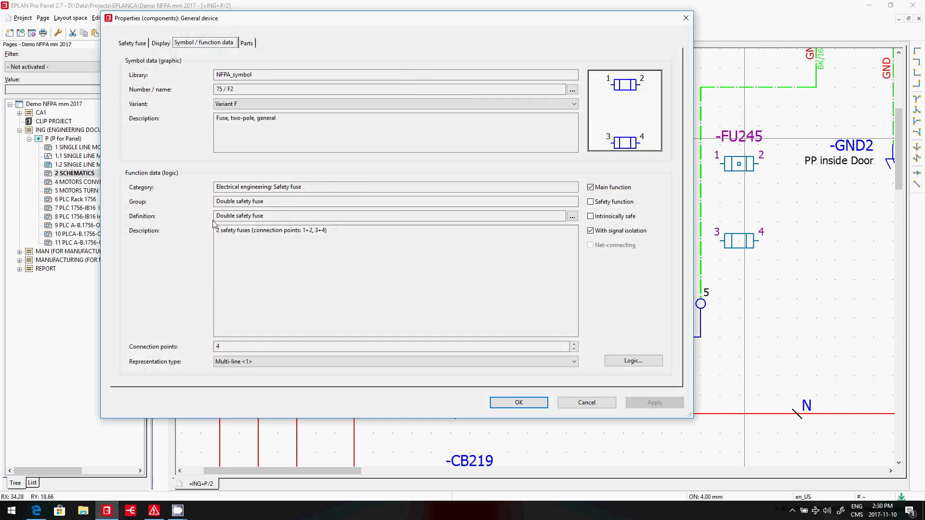
{"action": "left_click", "coordinate": [572, 89]}
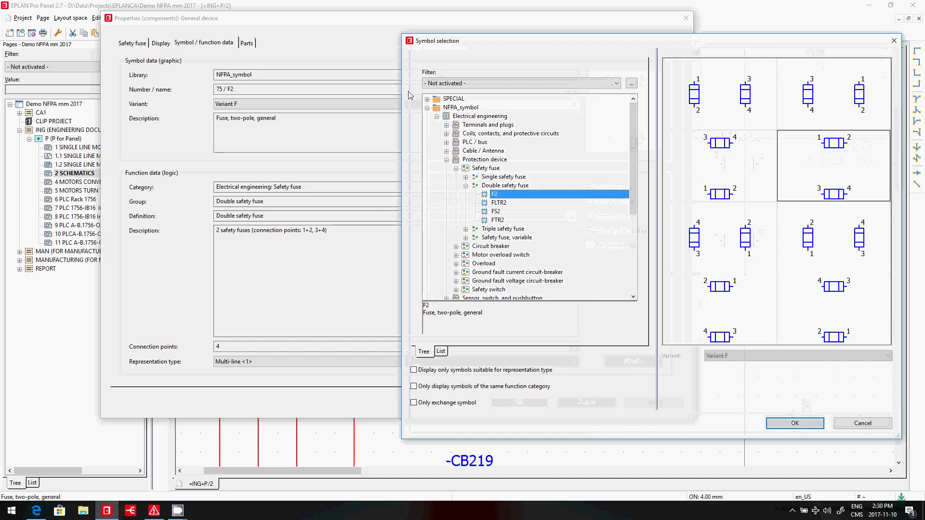
{"action": "key", "text": "Escape"}
{"action": "left_click", "coordinate": [159, 43]}
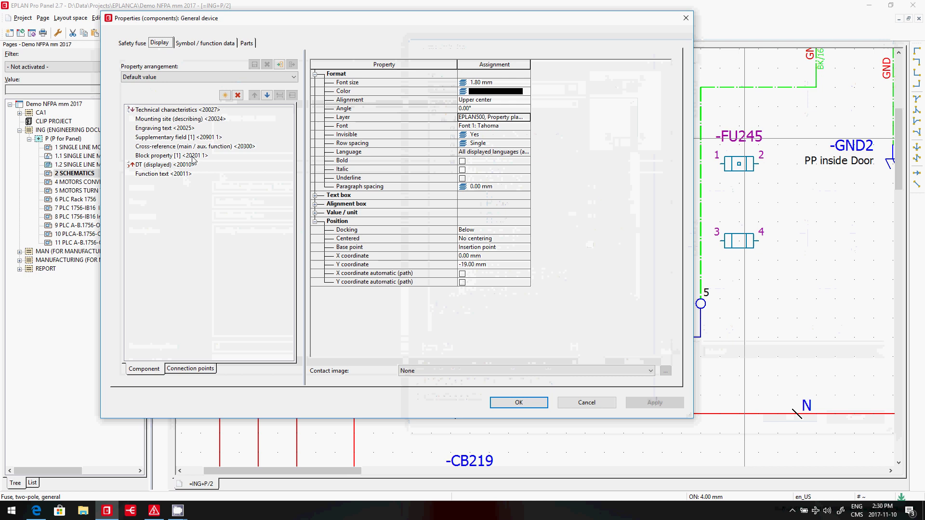
{"action": "left_click", "coordinate": [519, 402]}
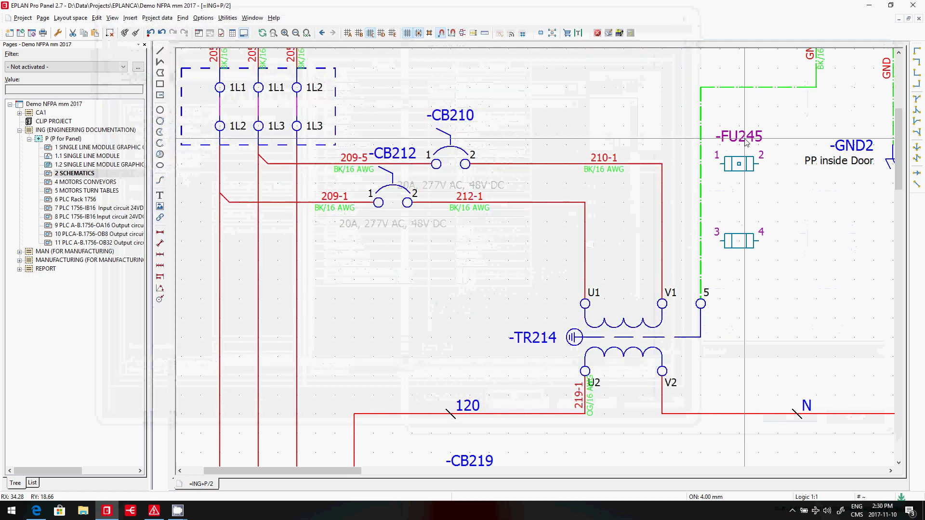
- Browse the SPECIAL library's dynamic connection-point symbols (D2DCP, D3DCP1S, D3DCPNG) and select one to insert
{"action": "right_click", "coordinate": [518, 267]}
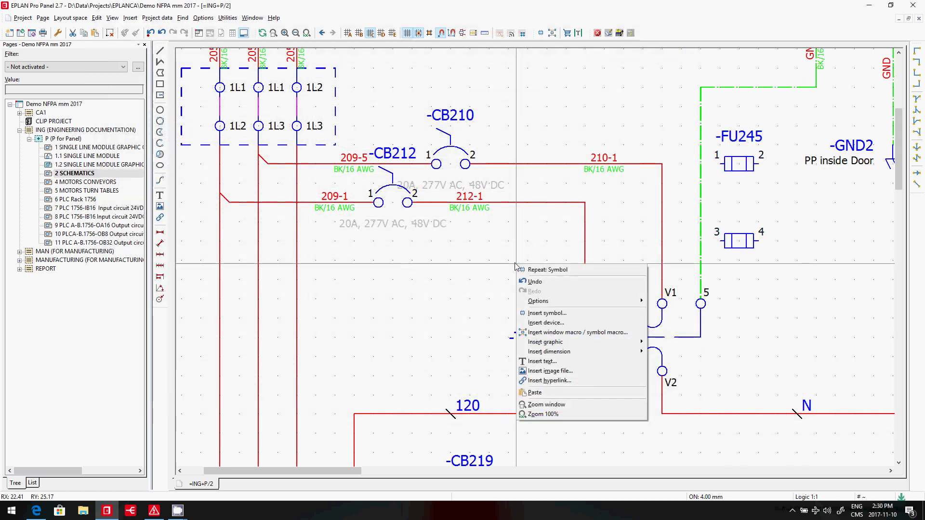
{"action": "left_click", "coordinate": [548, 314]}
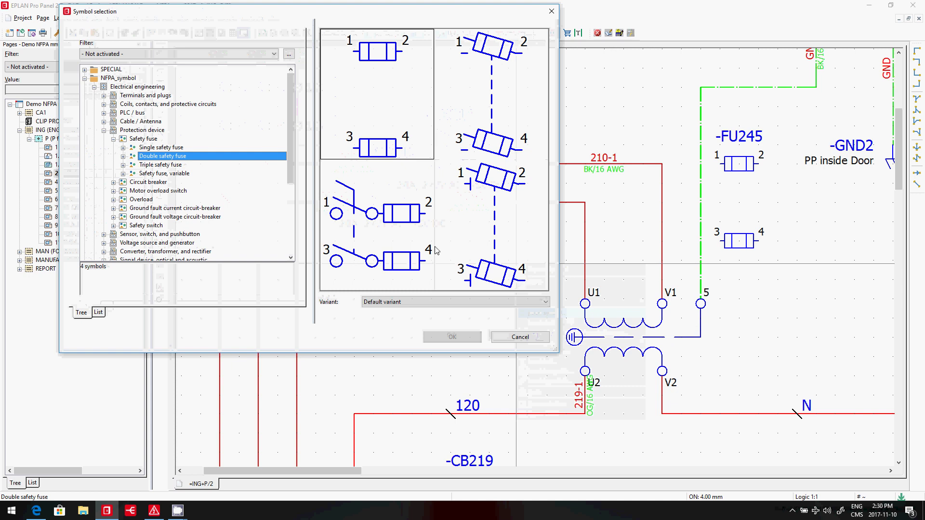
{"action": "double_click", "coordinate": [107, 69]}
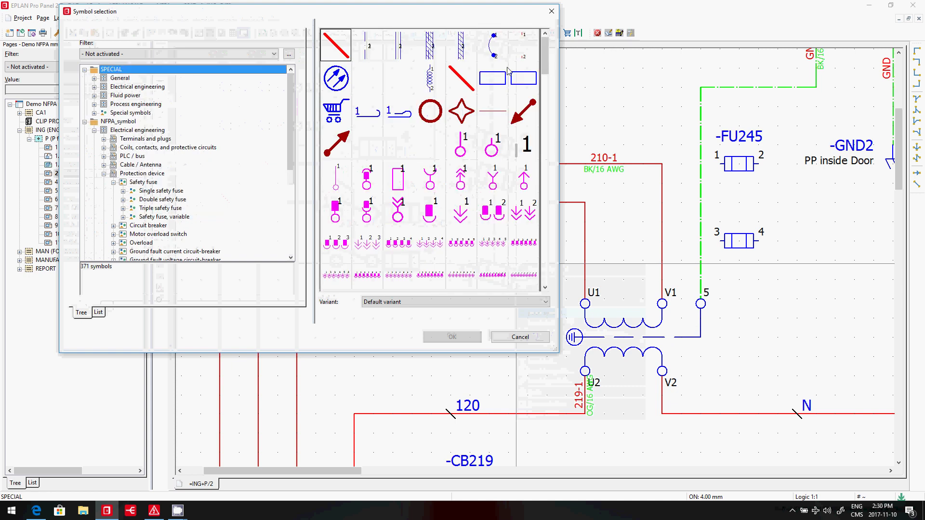
{"action": "left_click_drag", "start_coordinate": [545, 52], "coordinate": [540, 116]}
{"action": "left_click", "coordinate": [436, 182]}
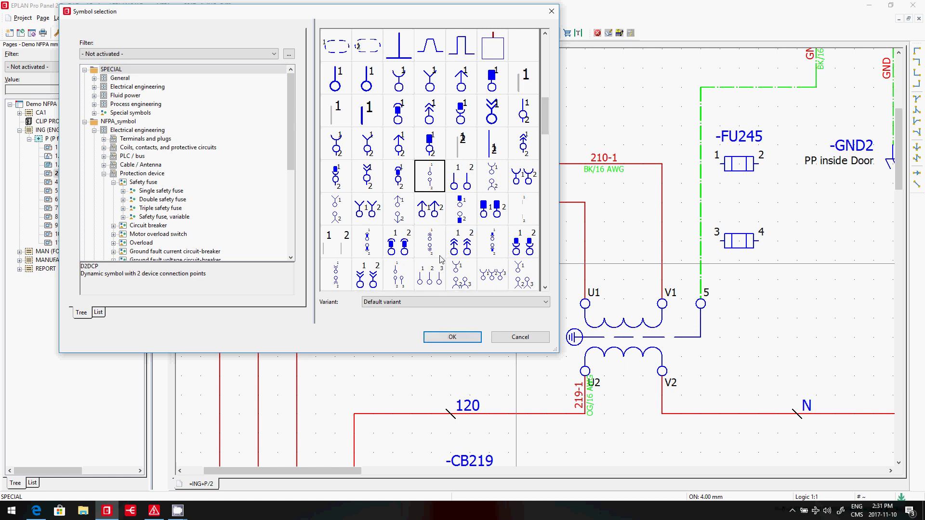
{"action": "left_click", "coordinate": [432, 280]}
{"action": "left_click_drag", "start_coordinate": [544, 118], "coordinate": [545, 139]}
{"action": "left_click", "coordinate": [496, 188]}
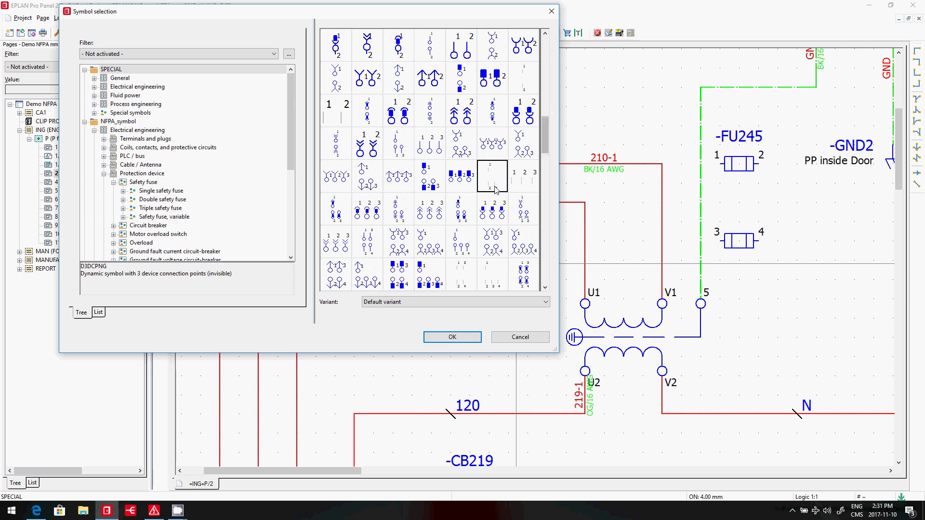
{"action": "left_click", "coordinate": [469, 281]}
- Place the dynamic device connection point across wires 210-1 and 212-1 with default properties
{"action": "key", "text": "Return"}
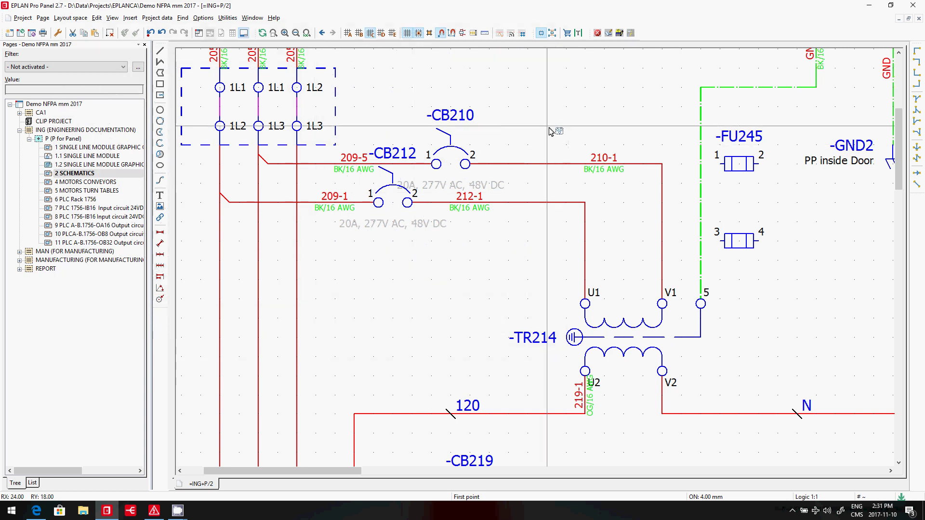
{"action": "left_click", "coordinate": [471, 202]}
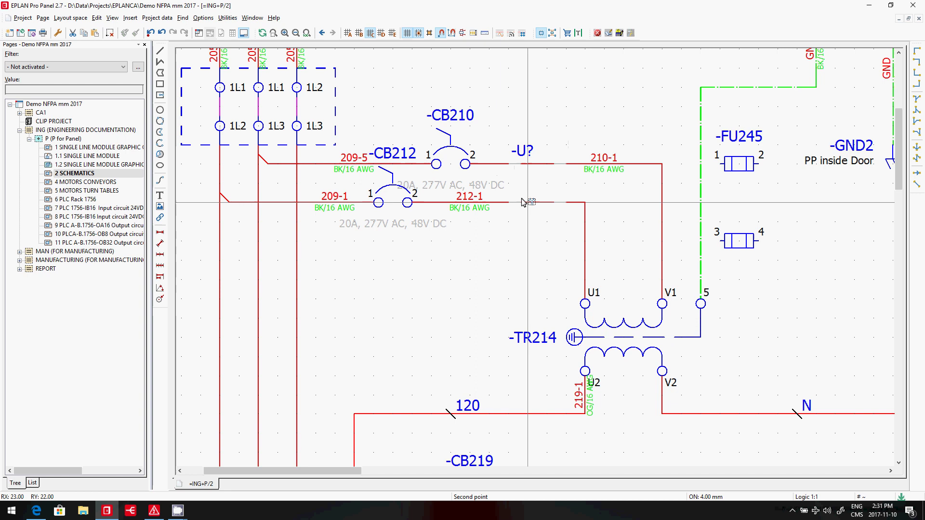
{"action": "left_click", "coordinate": [539, 258]}
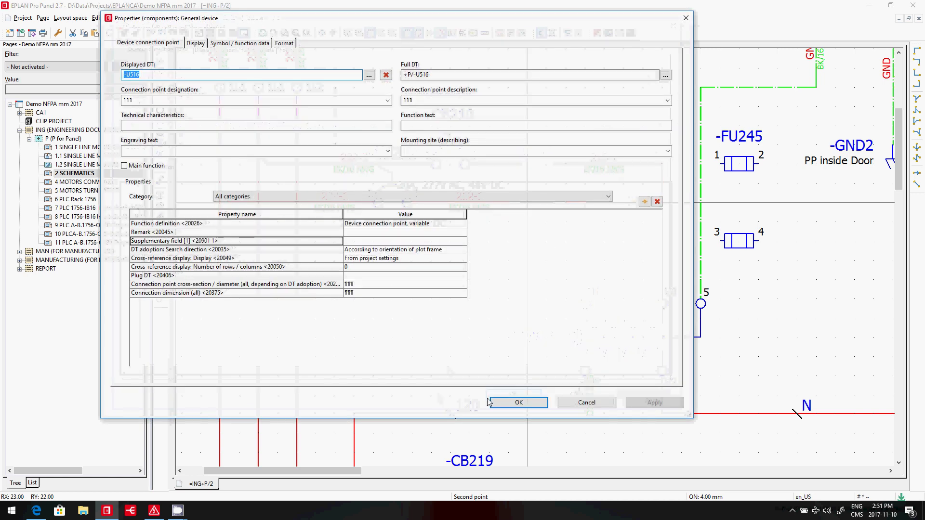
{"action": "left_click", "coordinate": [492, 402]}
- Name the device DT with connection point designations 1¶2¶3¶4
{"action": "scroll", "coordinate": [562, 202], "scroll_direction": "up", "scroll_amount": 1}
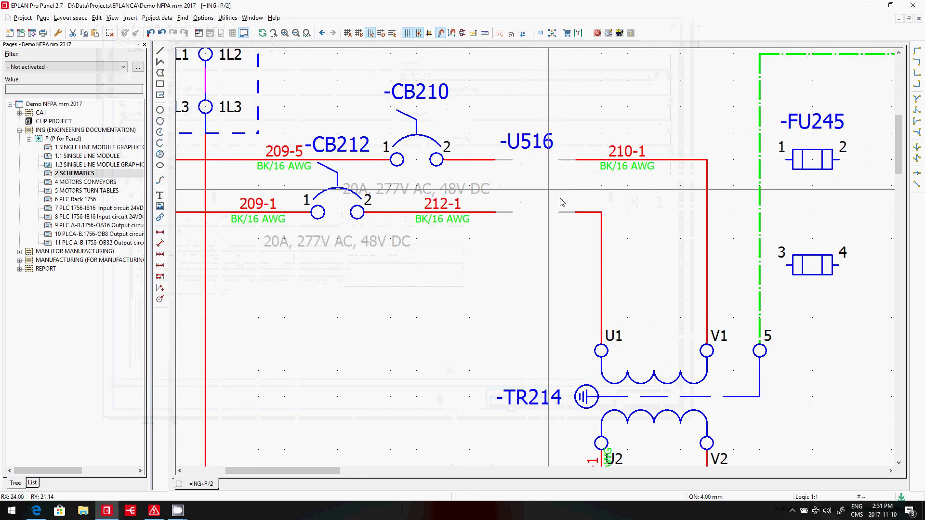
{"action": "scroll", "coordinate": [561, 202], "scroll_direction": "down", "scroll_amount": 1}
{"action": "double_click", "coordinate": [465, 199]}
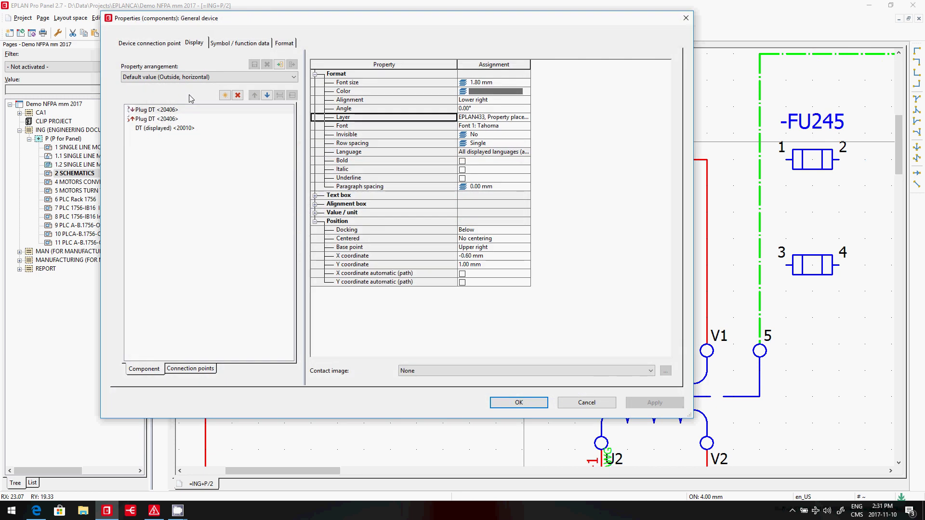
{"action": "left_click", "coordinate": [134, 45]}
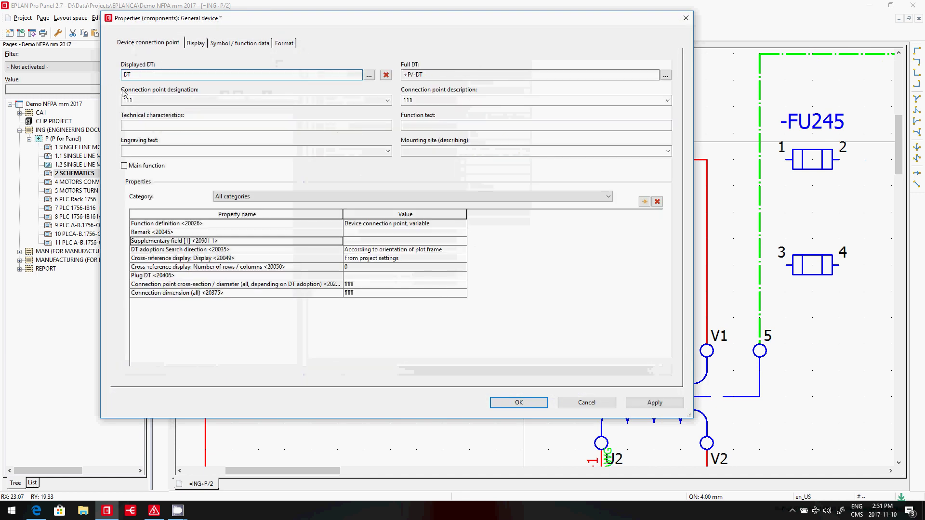
{"action": "left_click", "coordinate": [158, 104]}
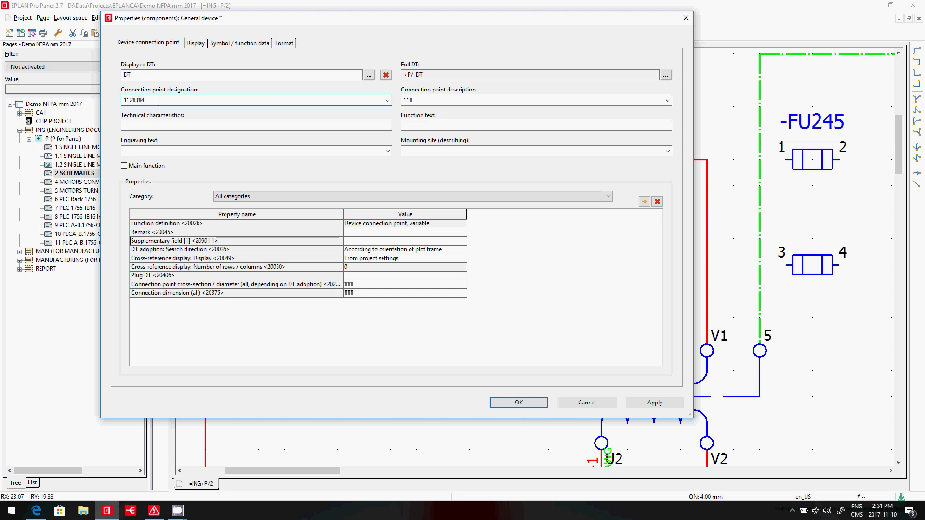
{"action": "type", "text": "1¶2¶3¶4"}
{"action": "key", "text": "Return"}
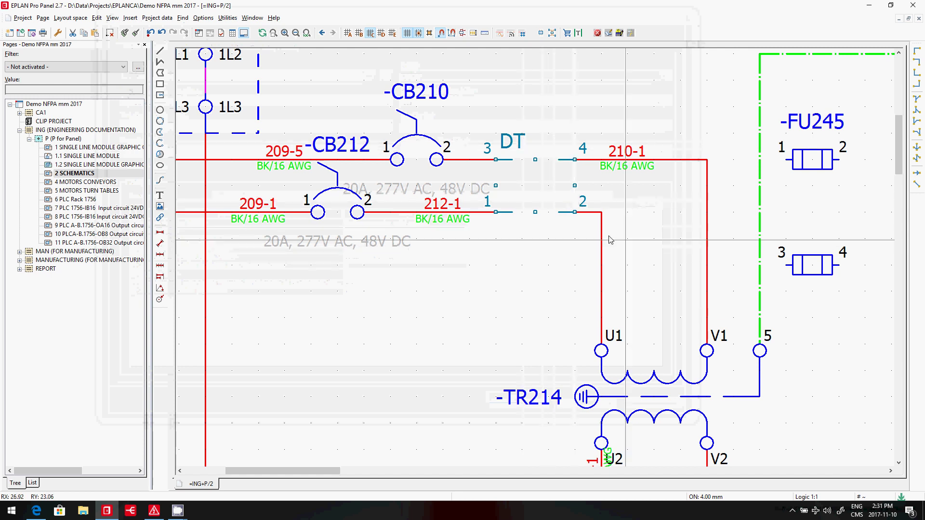
- Switch the DT device's symbol to Variant F
{"action": "double_click", "coordinate": [520, 140]}
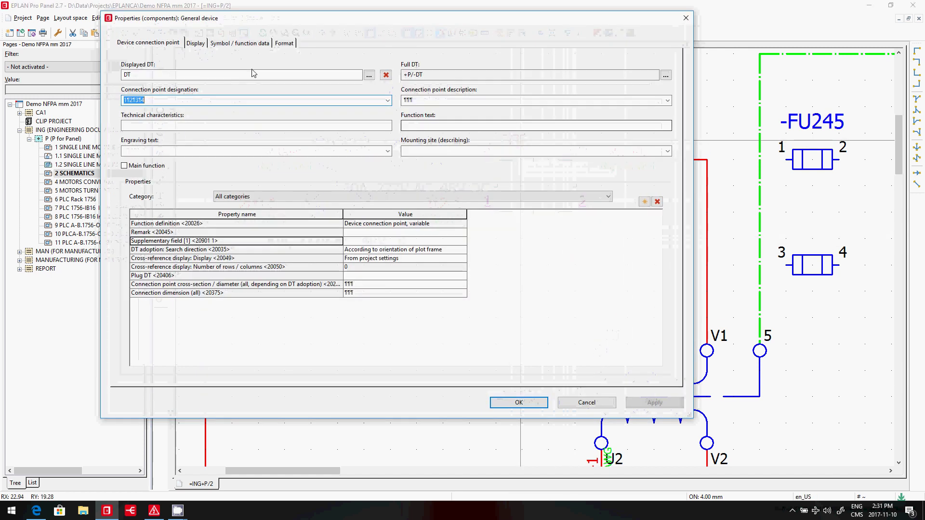
{"action": "left_click", "coordinate": [239, 43]}
{"action": "left_click", "coordinate": [338, 104]}
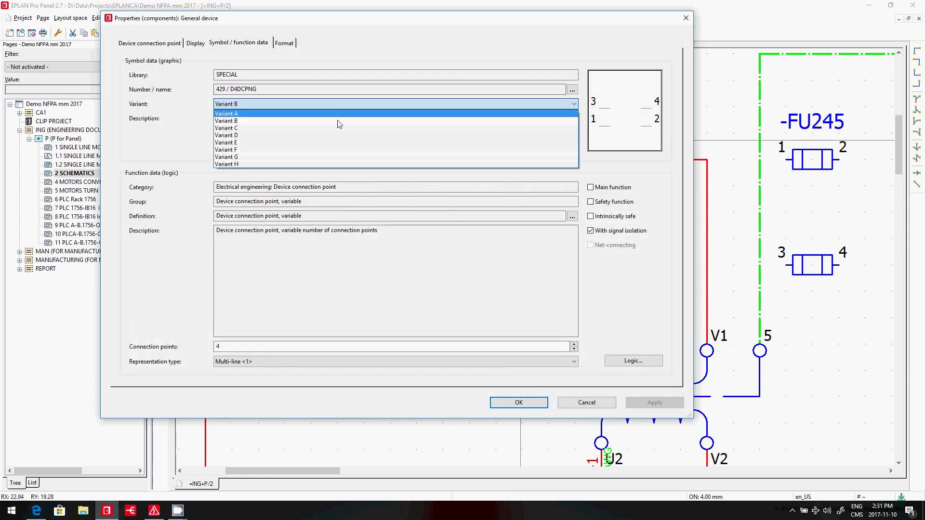
{"action": "left_click", "coordinate": [308, 150]}
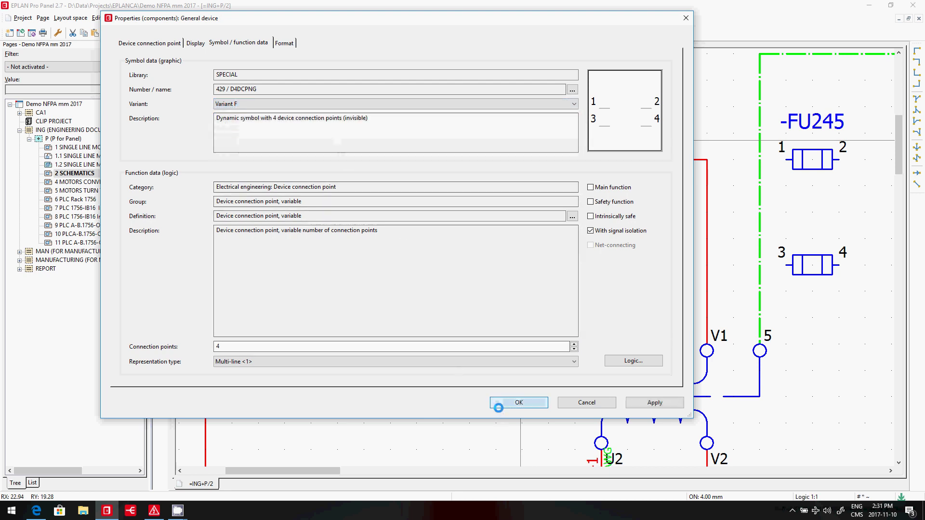
{"action": "left_click", "coordinate": [518, 403]}
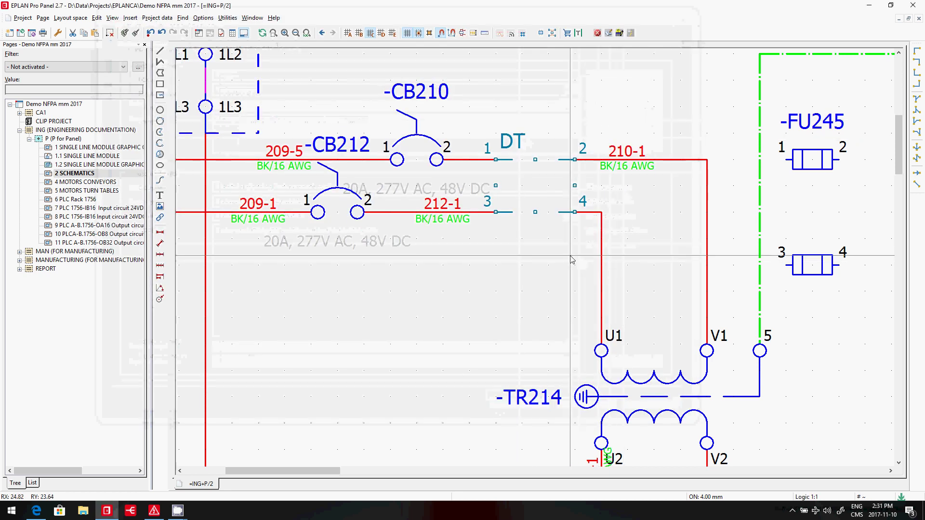
- Select the Line tool and set the drawing grid to 0.50 mm
{"action": "scroll", "coordinate": [698, 289], "scroll_direction": "up", "scroll_amount": 1}
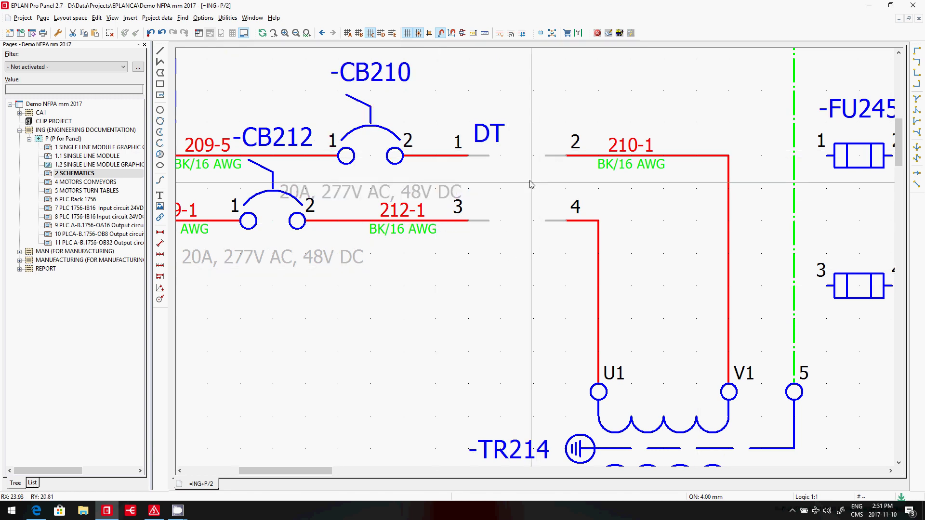
{"action": "scroll", "coordinate": [480, 266], "scroll_direction": "down", "scroll_amount": 1}
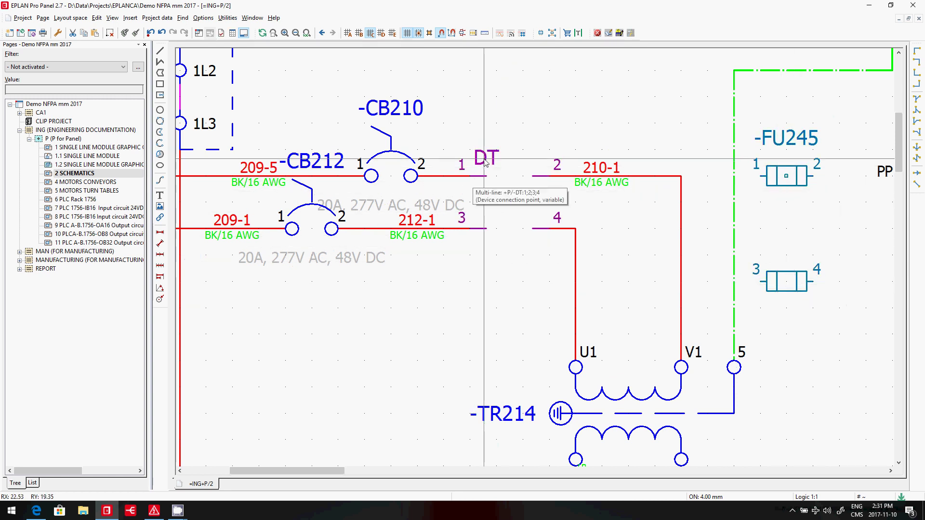
{"action": "scroll", "coordinate": [479, 178], "scroll_direction": "up", "scroll_amount": 2}
{"action": "left_click", "coordinate": [160, 50]}
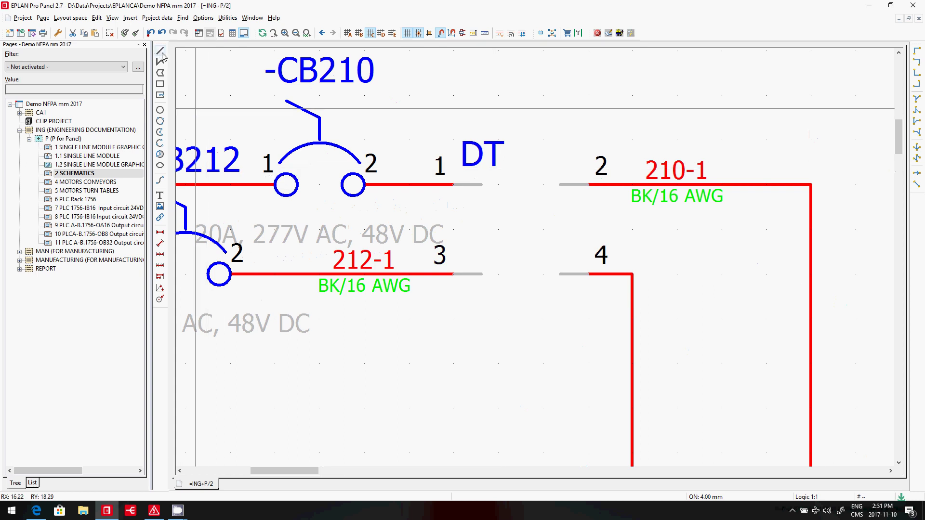
{"action": "left_click", "coordinate": [360, 33]}
{"action": "left_click", "coordinate": [348, 34]}
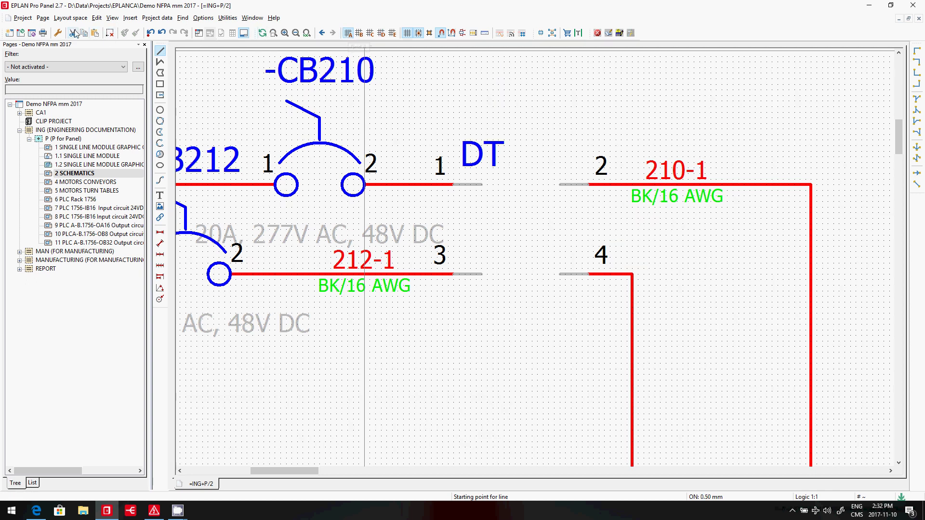
- Confirm the 2D settings and begin a line at the wire end by DT terminal 1
{"action": "left_click", "coordinate": [59, 33]}
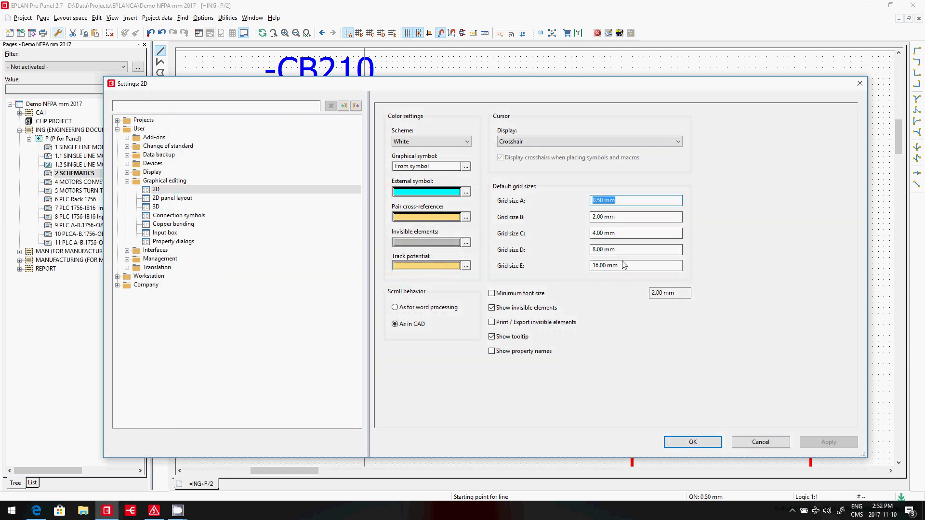
{"action": "left_click", "coordinate": [693, 442]}
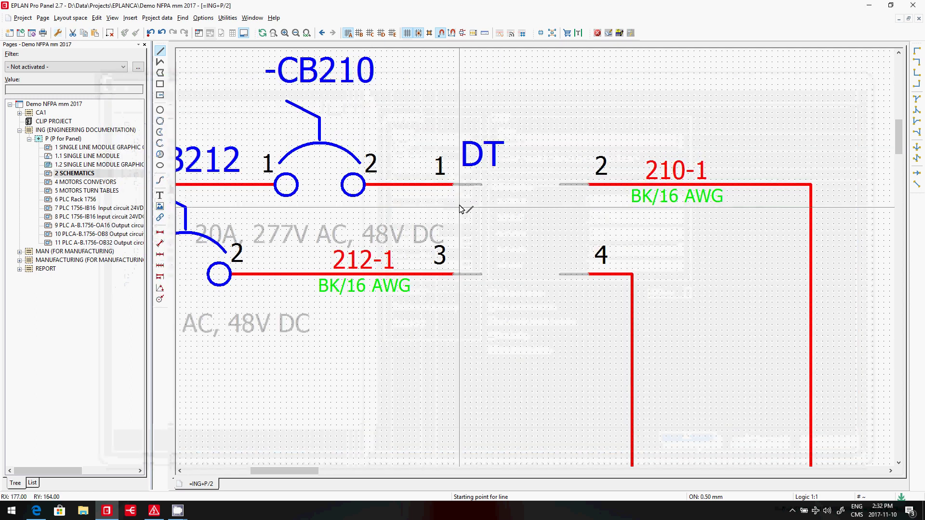
{"action": "left_click", "coordinate": [454, 185]}
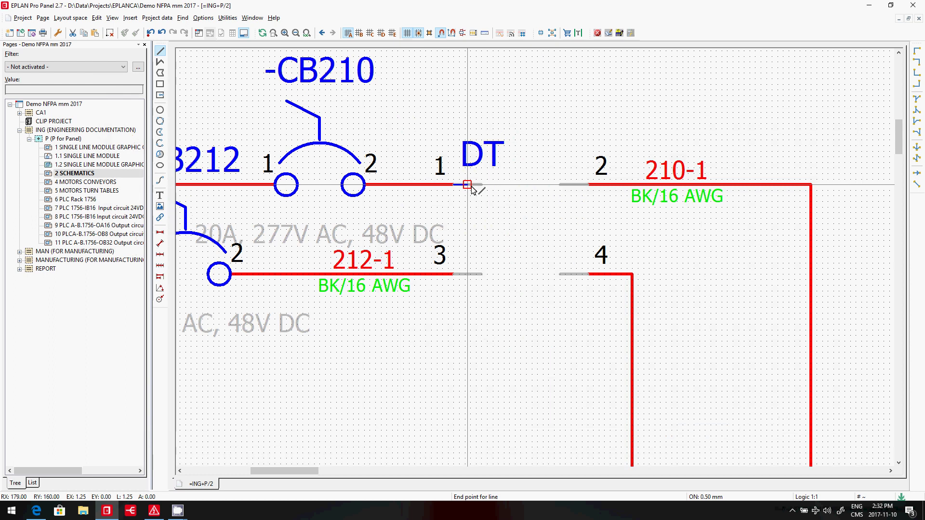
- Draw short connection lines at DT terminals 3, 2 and 4
{"action": "scroll", "coordinate": [467, 184], "scroll_direction": "down", "scroll_amount": 1}
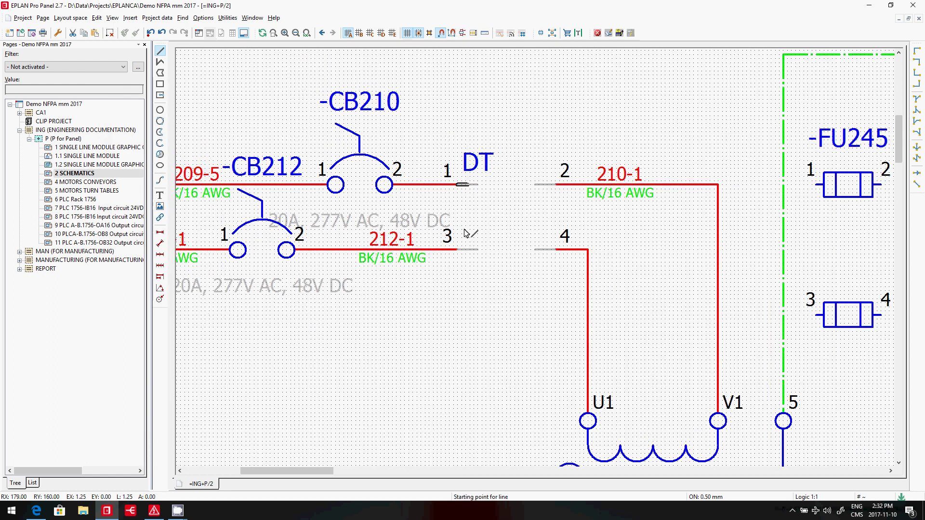
{"action": "left_click", "coordinate": [457, 249]}
{"action": "left_click", "coordinate": [468, 250]}
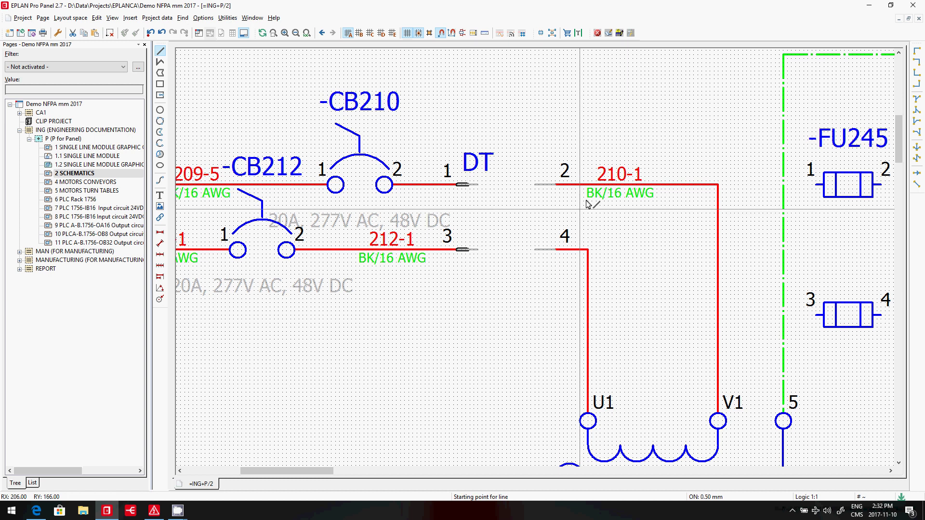
{"action": "left_click", "coordinate": [556, 185]}
{"action": "left_click", "coordinate": [545, 184]}
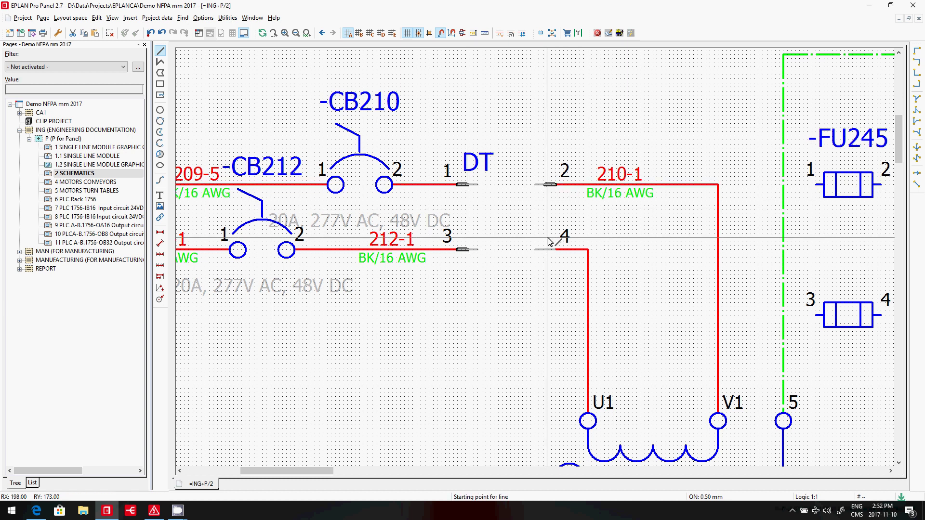
{"action": "left_click", "coordinate": [545, 249]}
{"action": "left_click", "coordinate": [556, 249]}
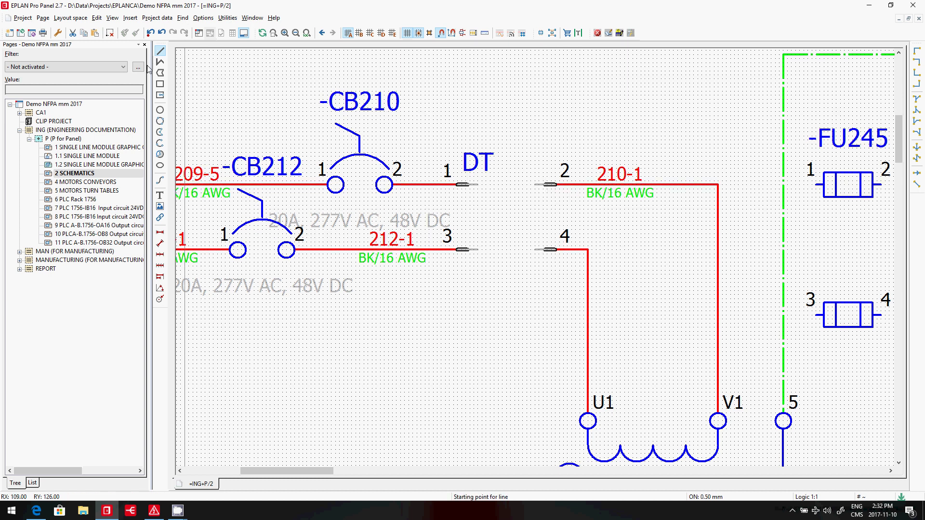
- Draw a rectangle spanning terminals 1 and 2 as the first fuse body
{"action": "left_click", "coordinate": [160, 84]}
{"action": "scroll", "coordinate": [471, 164], "scroll_direction": "up", "scroll_amount": 2}
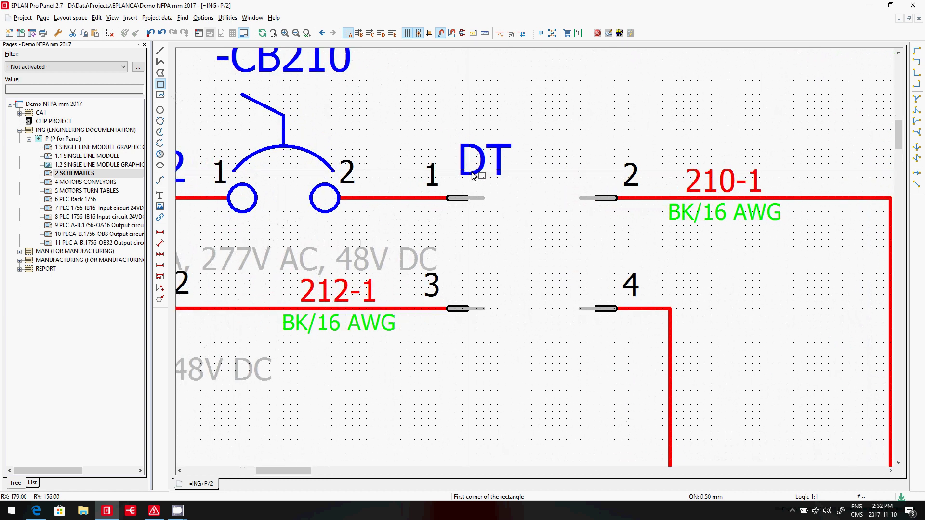
{"action": "scroll", "coordinate": [437, 190], "scroll_direction": "down", "scroll_amount": 2}
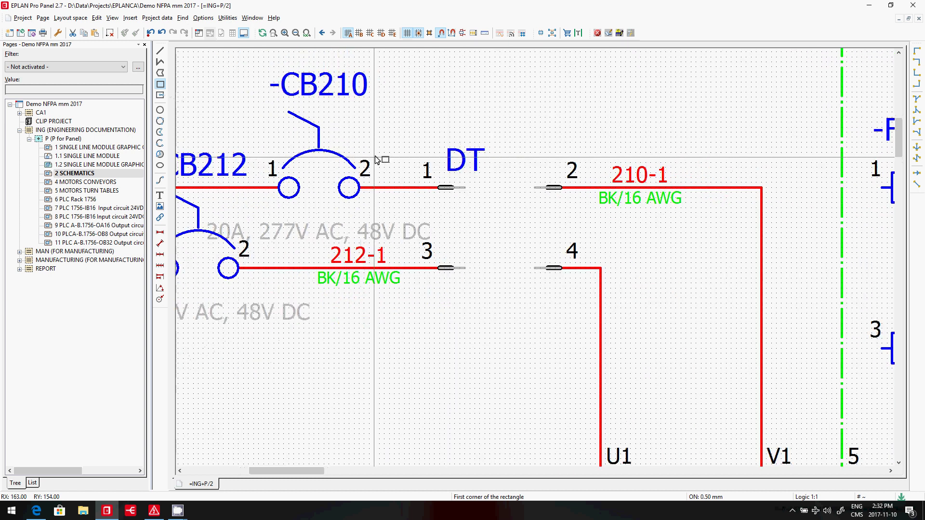
{"action": "left_click", "coordinate": [437, 172]}
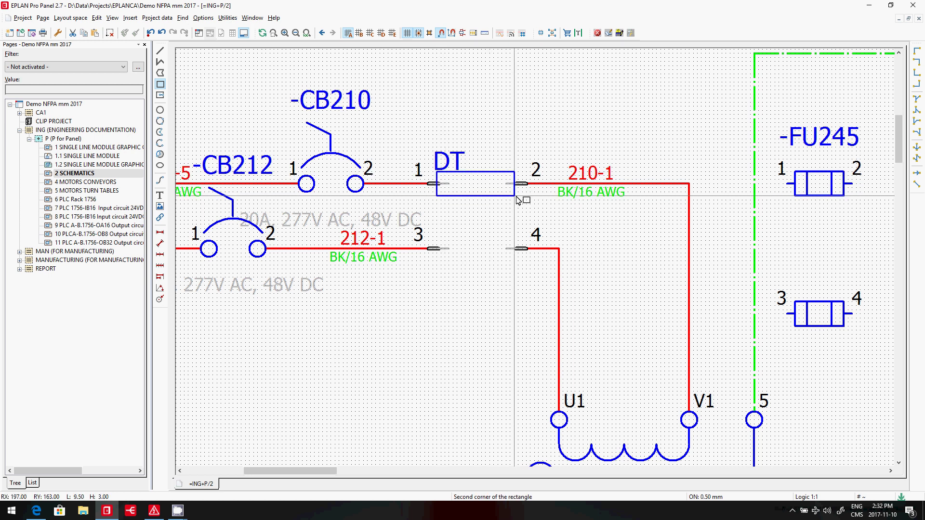
{"action": "left_click", "coordinate": [514, 196]}
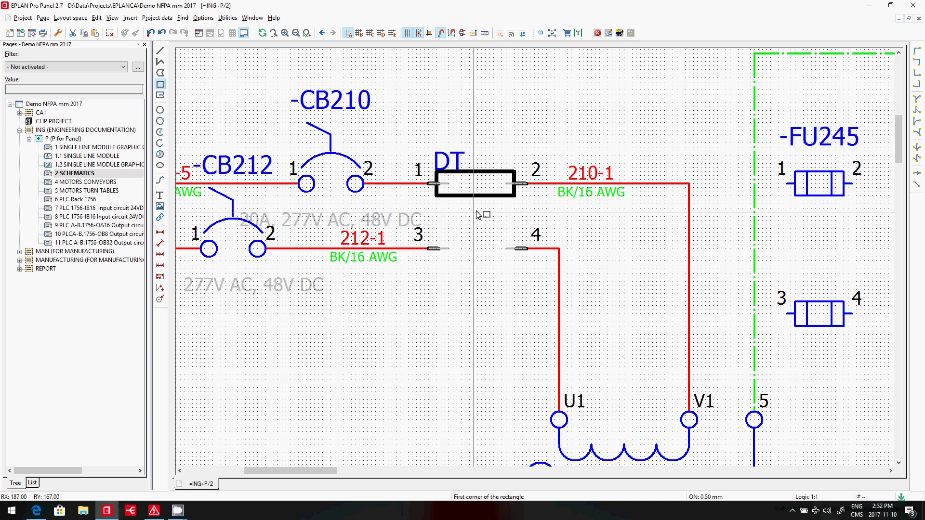
{"action": "key", "text": "Escape"}
- Copy the rectangle and paste the copy between terminals 3 and 4
{"action": "left_click", "coordinate": [479, 197]}
{"action": "scroll", "coordinate": [484, 194], "scroll_direction": "up", "scroll_amount": 2}
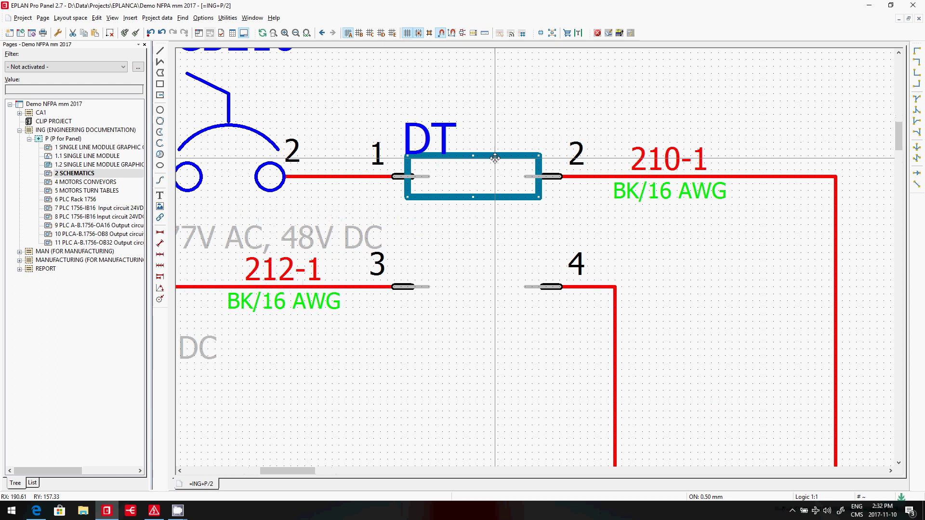
{"action": "key", "text": "ctrl+c"}
{"action": "key", "text": "ctrl+v"}
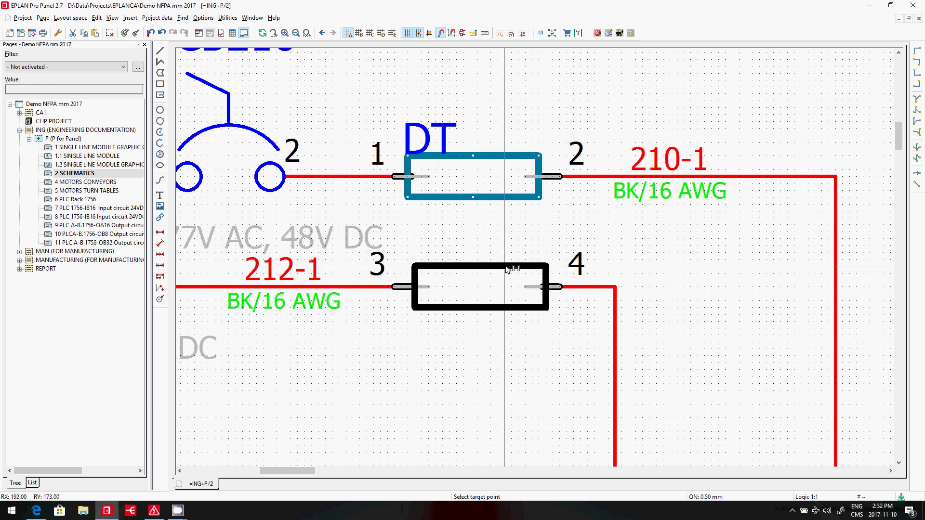
{"action": "left_click", "coordinate": [507, 269]}
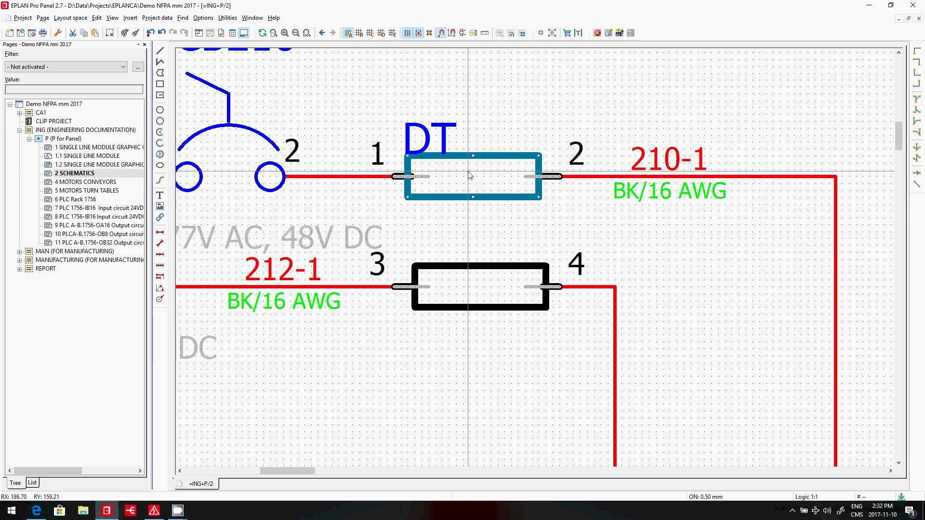
{"action": "scroll", "coordinate": [470, 176], "scroll_direction": "up", "scroll_amount": 2}
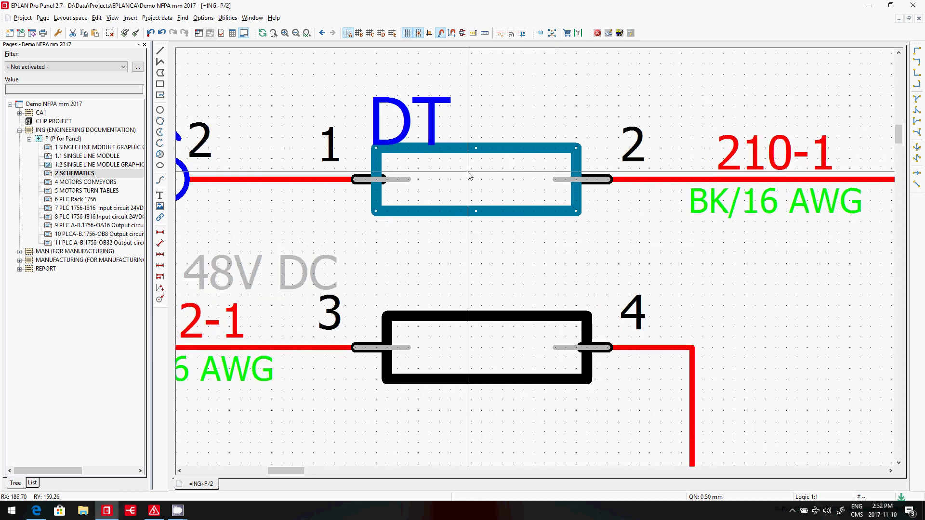
- Hide invisible elements and drag both rectangles' edges so each is 9.25 wide
{"action": "left_click", "coordinate": [113, 18]}
{"action": "left_click", "coordinate": [139, 72]}
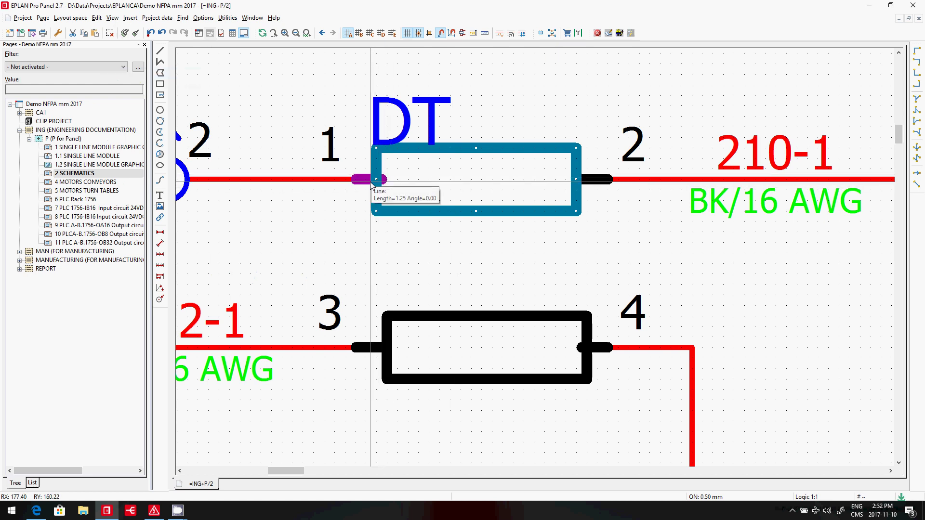
{"action": "mouse_move", "coordinate": [376, 180]}
{"action": "left_mouse_down"}
{"action": "mouse_move", "coordinate": [397, 181]}
{"action": "mouse_move", "coordinate": [381, 180]}
{"action": "left_mouse_up"}
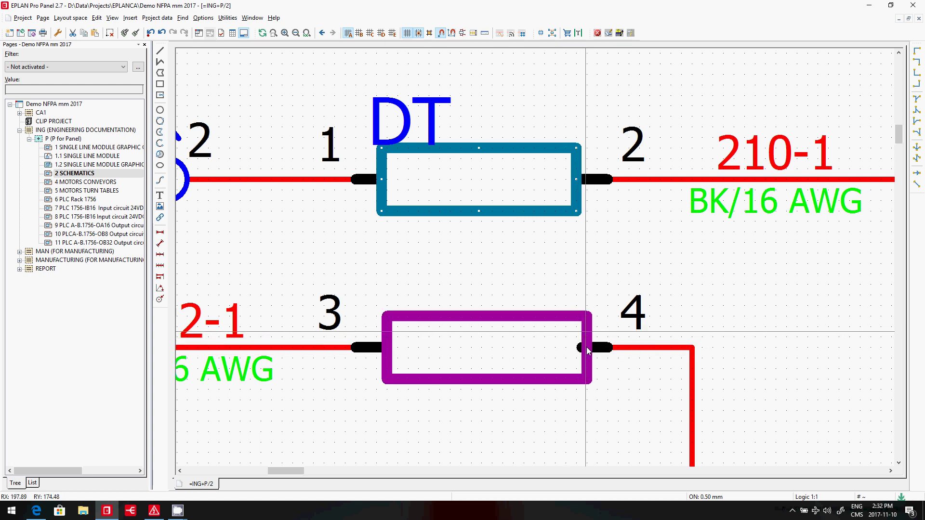
{"action": "left_click", "coordinate": [587, 369]}
{"action": "left_click_drag", "start_coordinate": [587, 347], "coordinate": [582, 347]}
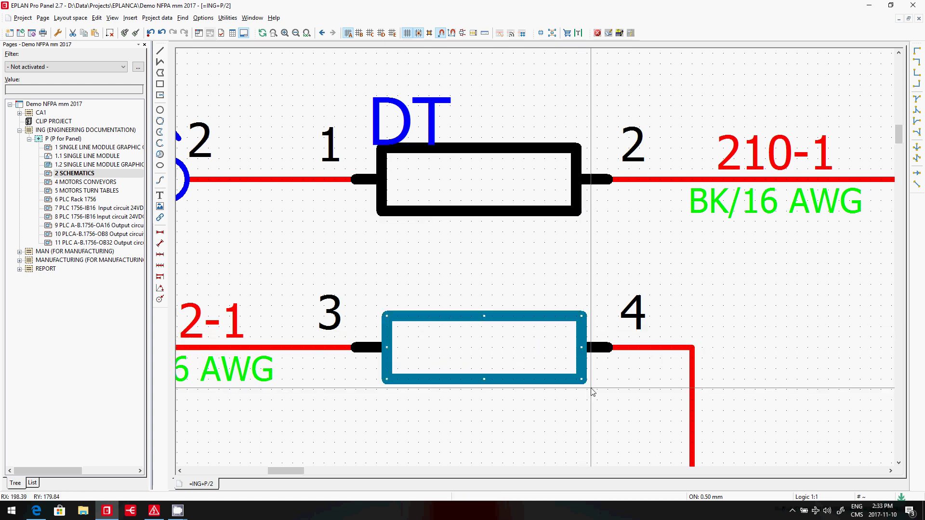
{"action": "left_click", "coordinate": [495, 217]}
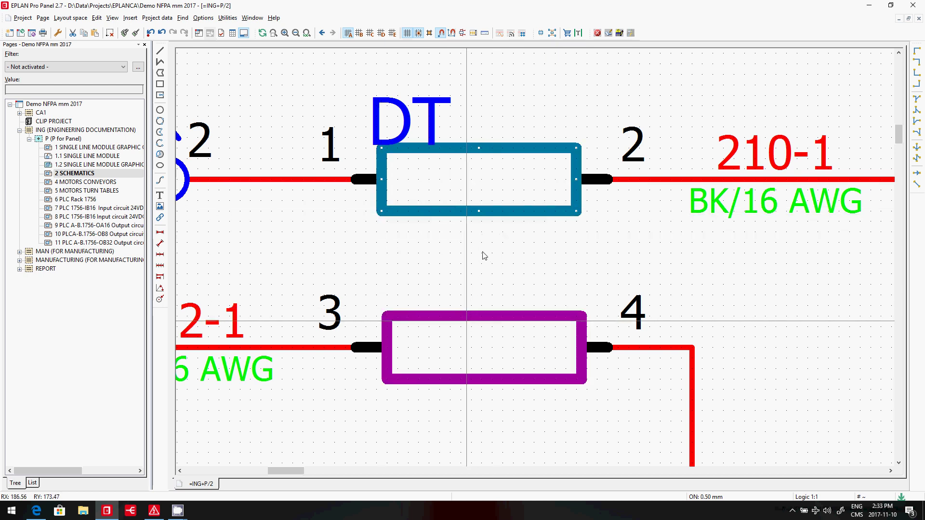
- Assign both DT fuse rectangles to layer EPLAN300 Symbol graphic.General, drawn blue at 0.25 mm
{"action": "right_click", "coordinate": [487, 282]}
{"action": "left_click", "coordinate": [511, 403]}
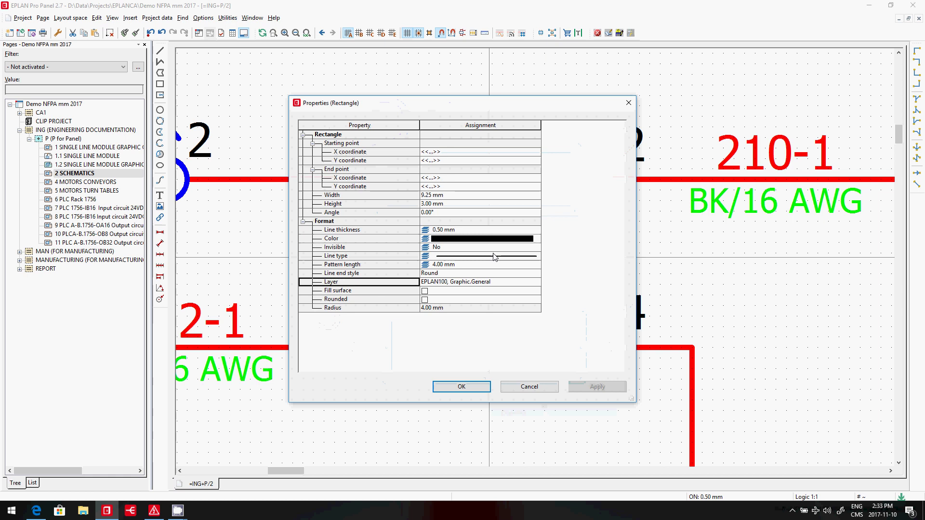
{"action": "left_click", "coordinate": [537, 284]}
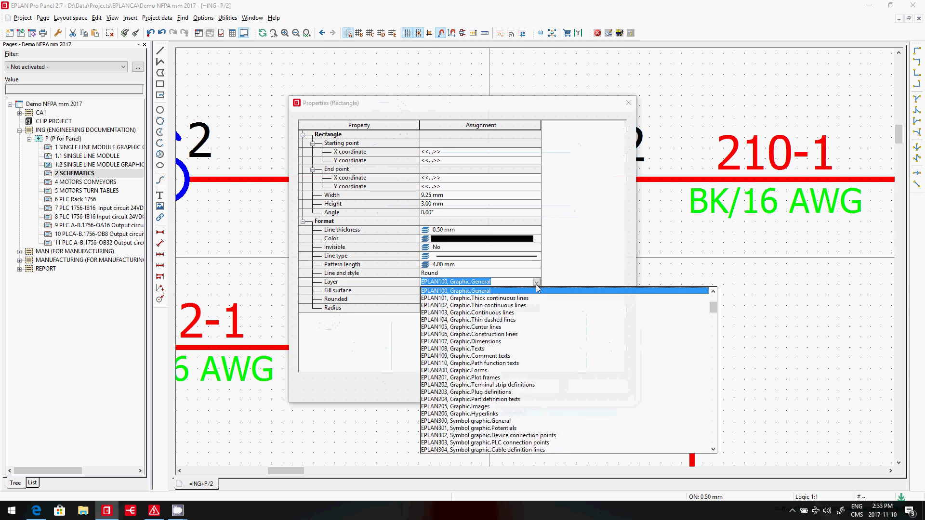
{"action": "left_click", "coordinate": [502, 422]}
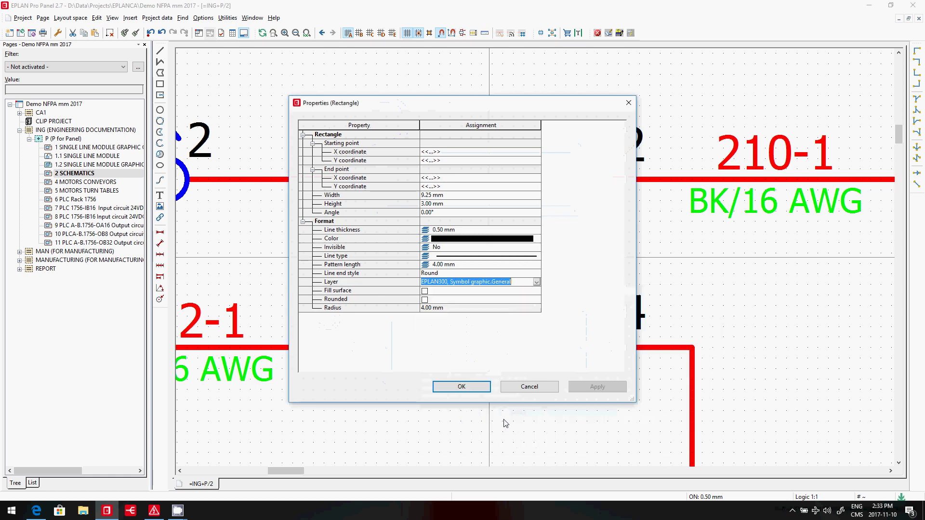
{"action": "left_click", "coordinate": [472, 391]}
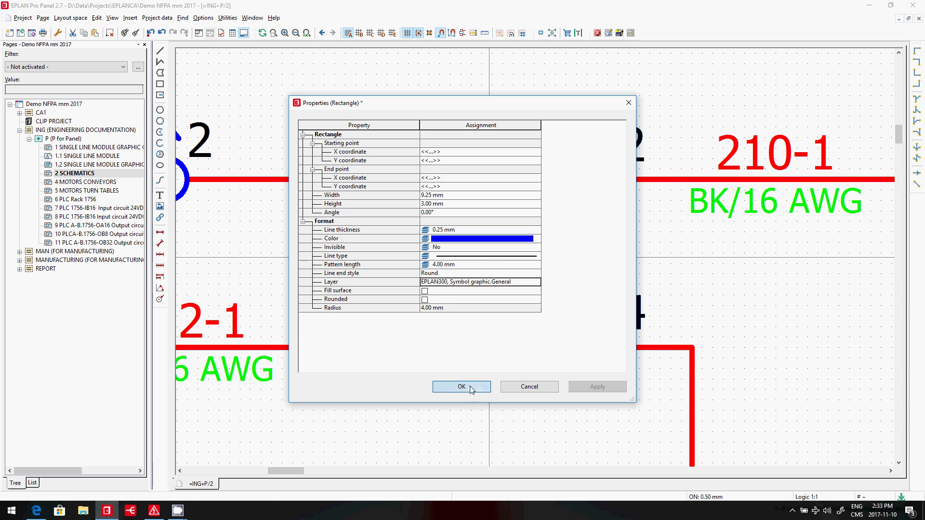
{"action": "scroll", "coordinate": [277, 247], "scroll_direction": "down", "scroll_amount": 2}
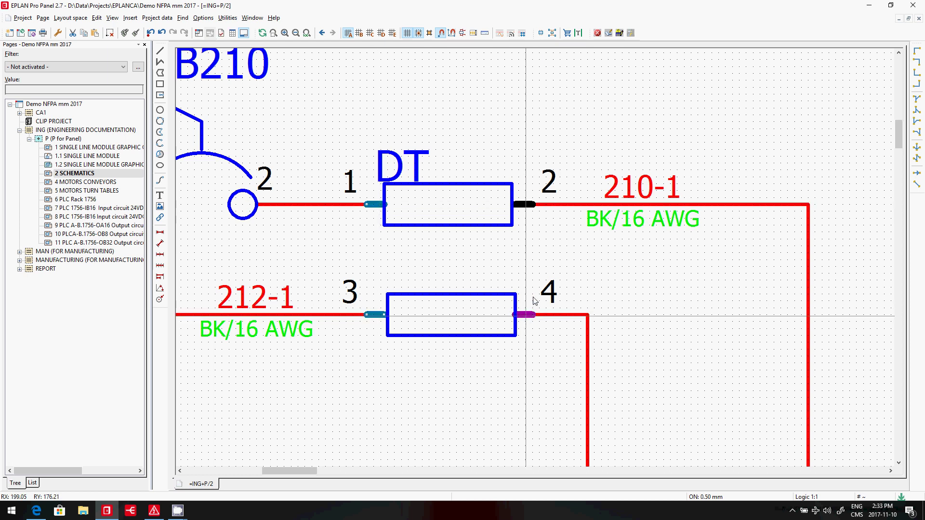
{"action": "right_click", "coordinate": [525, 106]}
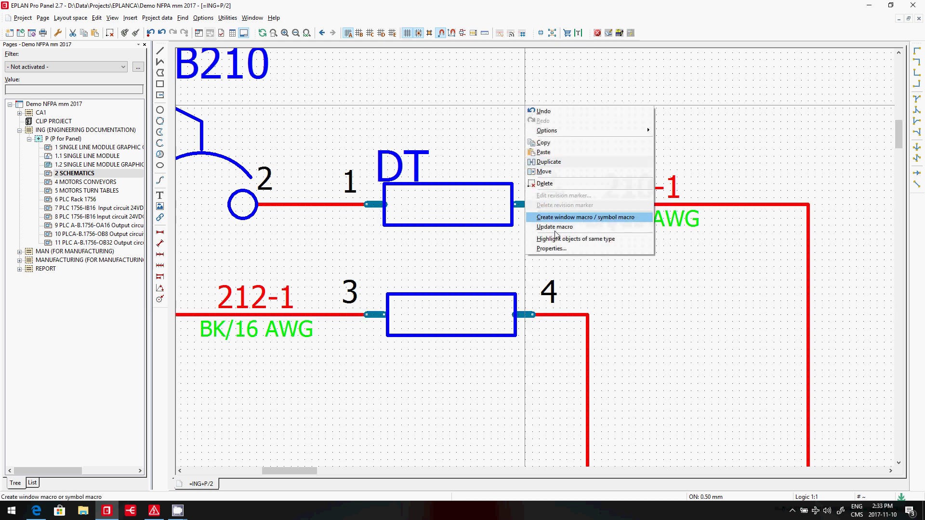
- Put the terminal lines on layer EPLAN300 Symbol graphic.General, then window-select both fuses
{"action": "left_click", "coordinate": [551, 249]}
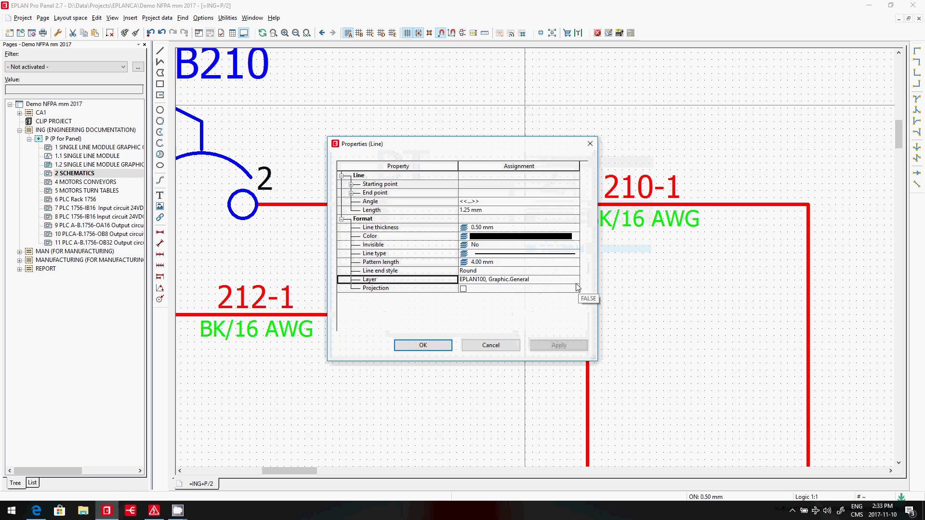
{"action": "left_click", "coordinate": [576, 282]}
{"action": "left_click", "coordinate": [576, 280]}
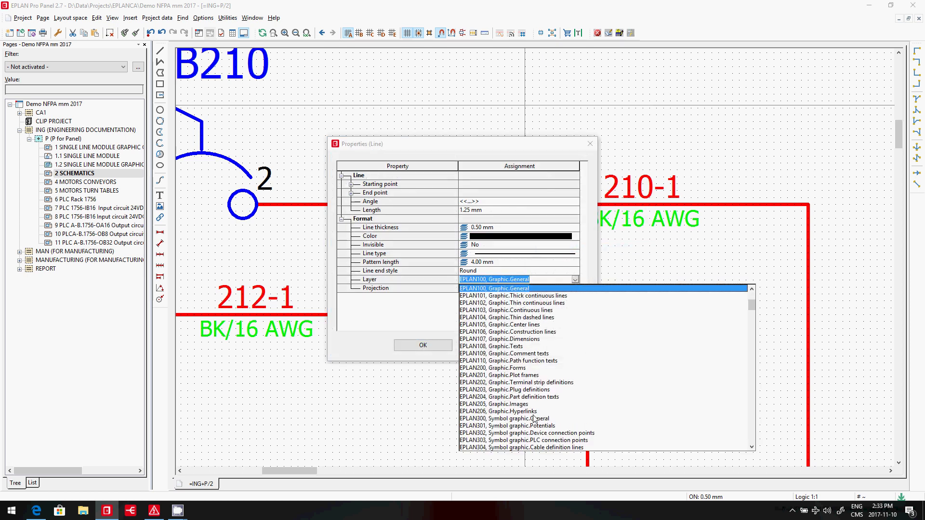
{"action": "left_click", "coordinate": [536, 418]}
{"action": "left_click", "coordinate": [423, 343]}
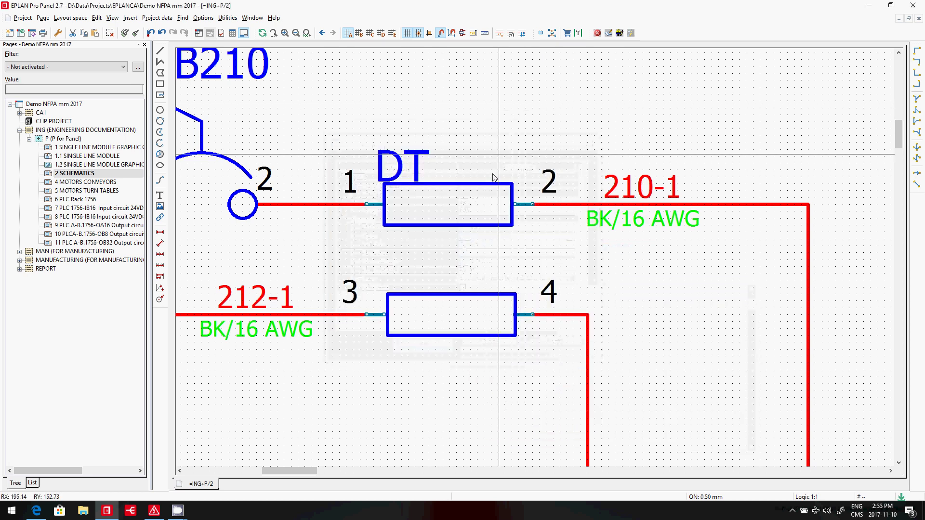
{"action": "left_click_drag", "start_coordinate": [353, 96], "coordinate": [542, 401]}
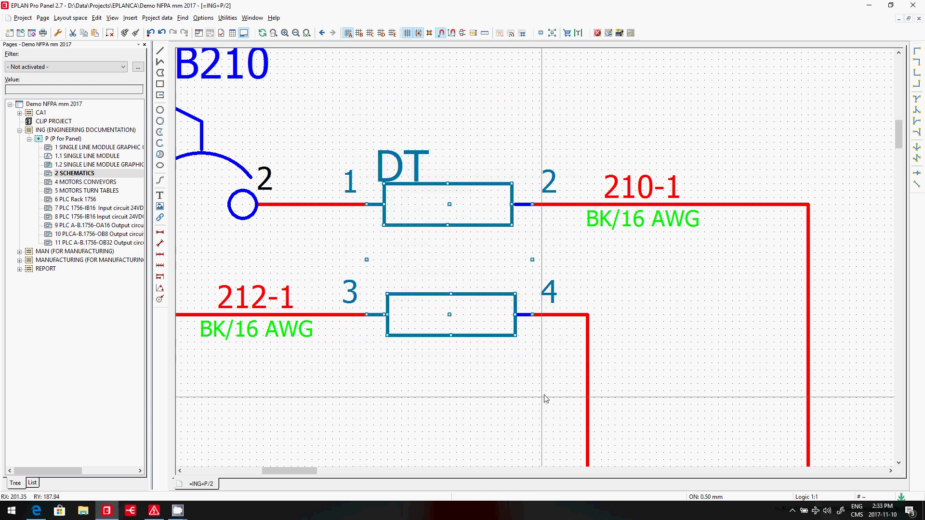
- Group the selected fuse rectangles and their terminal lines
{"action": "left_click", "coordinate": [97, 18]}
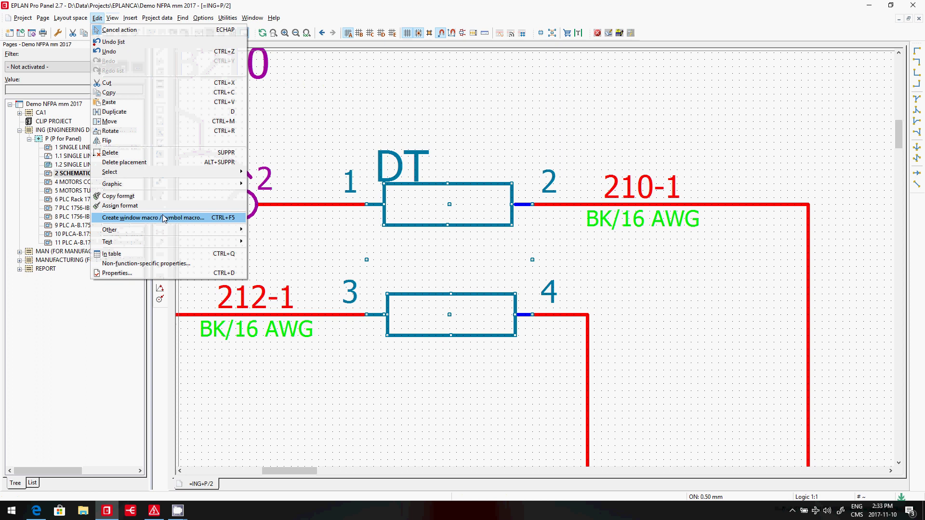
{"action": "mouse_move", "coordinate": [168, 232]}
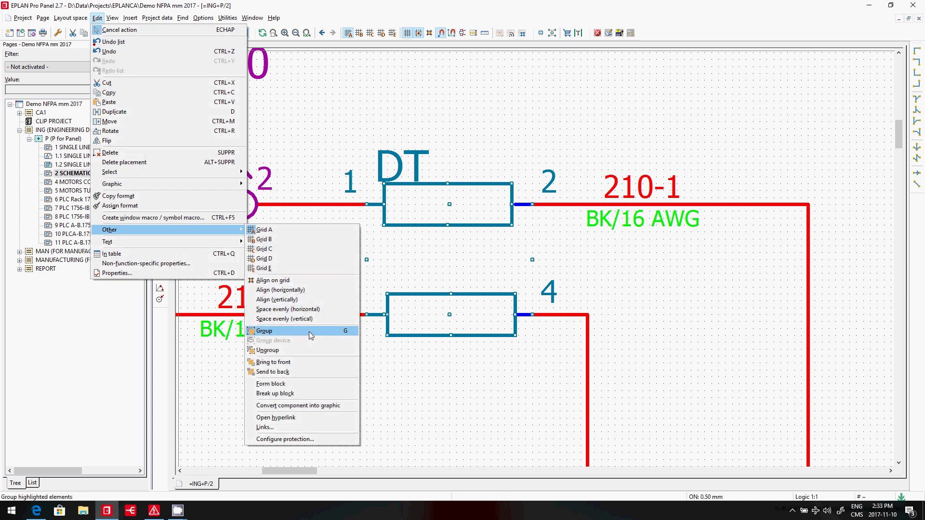
{"action": "left_click", "coordinate": [347, 331]}
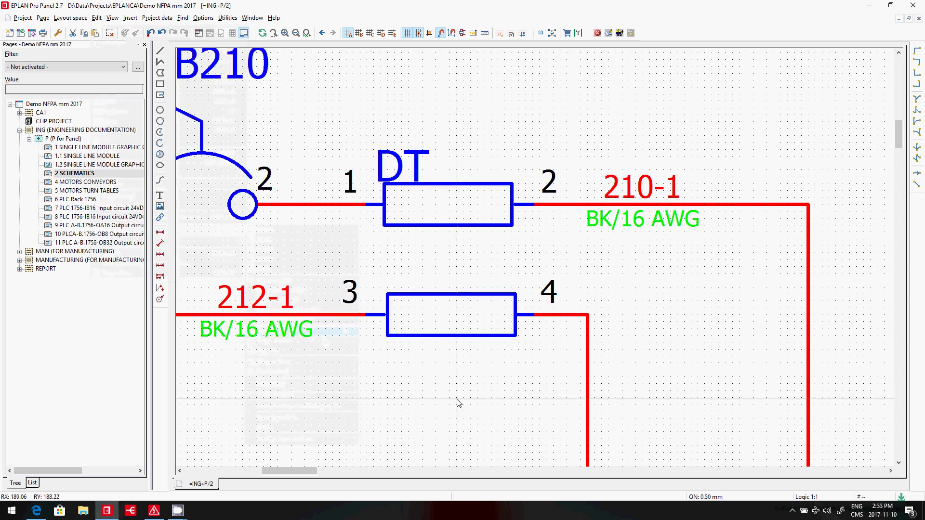
- Drag the grouped lower DT fuse right and back, stretching the pin 3 lead into the box
{"action": "scroll", "coordinate": [400, 319], "scroll_direction": "up", "scroll_amount": 2}
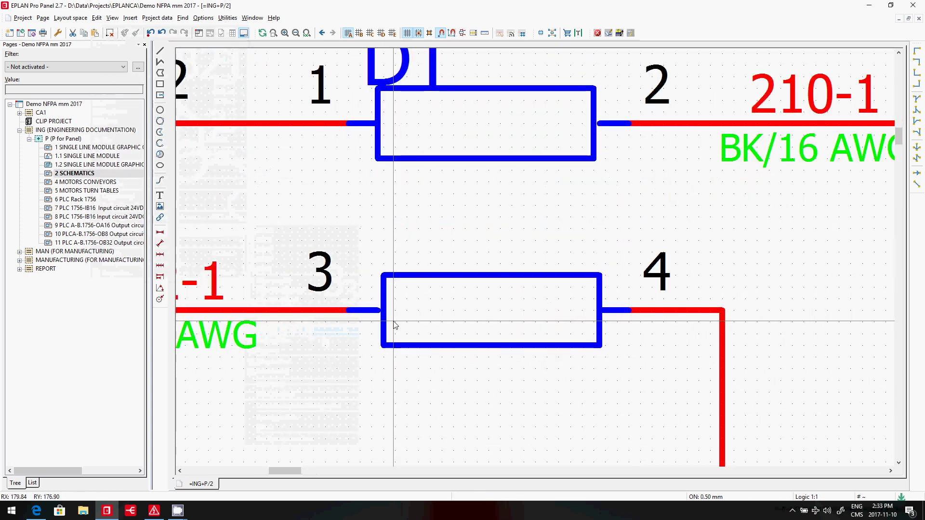
{"action": "left_click", "coordinate": [370, 310]}
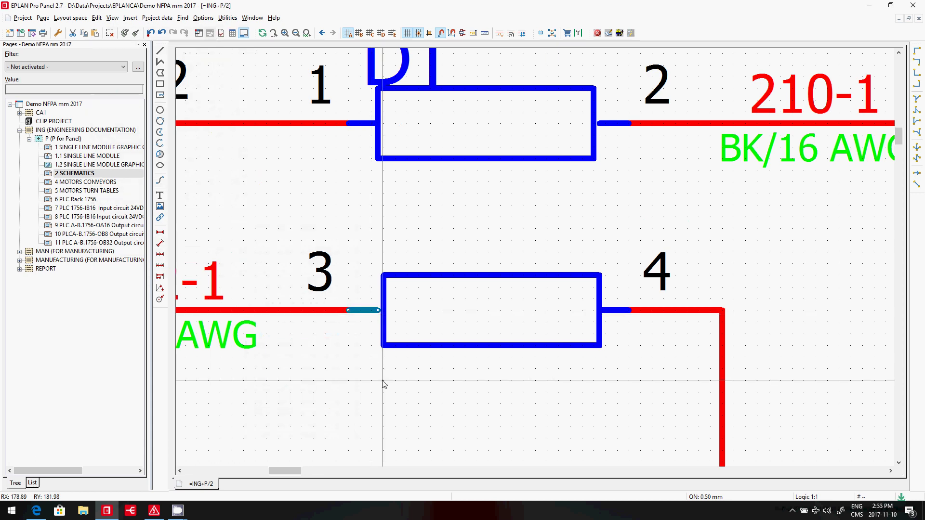
{"action": "scroll", "coordinate": [384, 311], "scroll_direction": "up", "scroll_amount": 2}
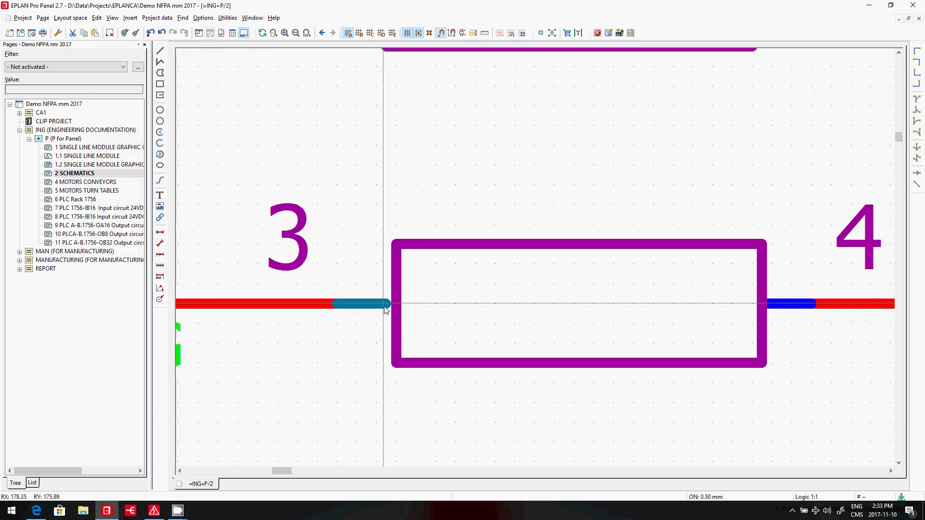
{"action": "left_click", "coordinate": [385, 307]}
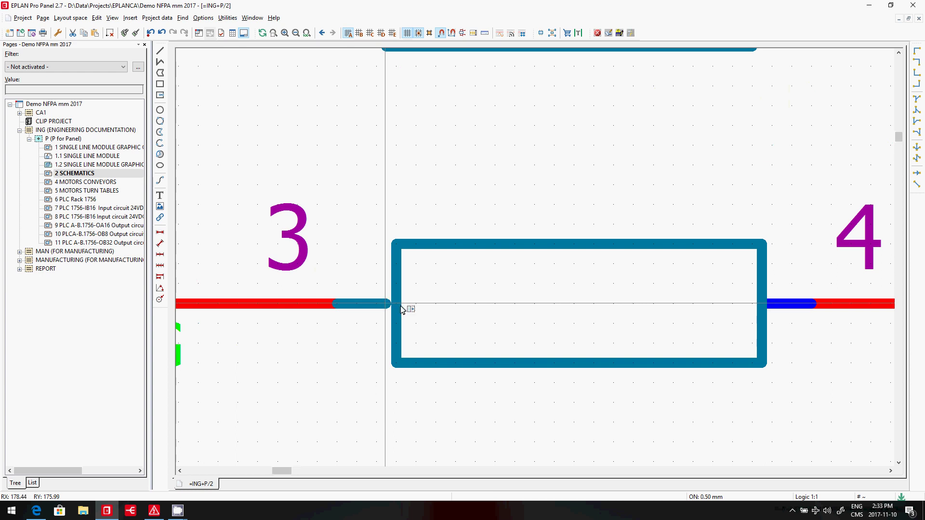
{"action": "mouse_move", "coordinate": [403, 310]}
{"action": "left_mouse_down"}
{"action": "mouse_move", "coordinate": [442, 308]}
{"action": "mouse_move", "coordinate": [383, 304]}
{"action": "mouse_move", "coordinate": [455, 304]}
{"action": "left_mouse_up"}
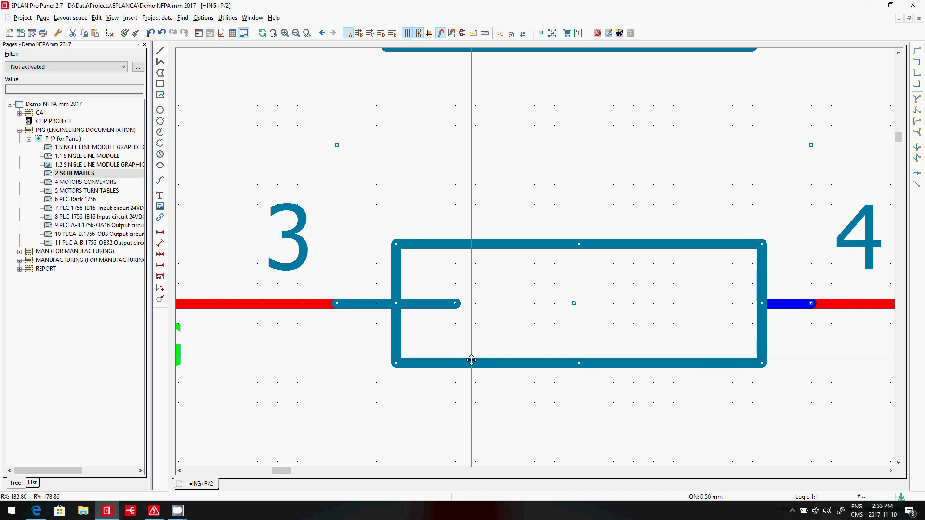
- Turn off Consider groupings so grouped parts can be picked individually
{"action": "key", "text": "Escape"}
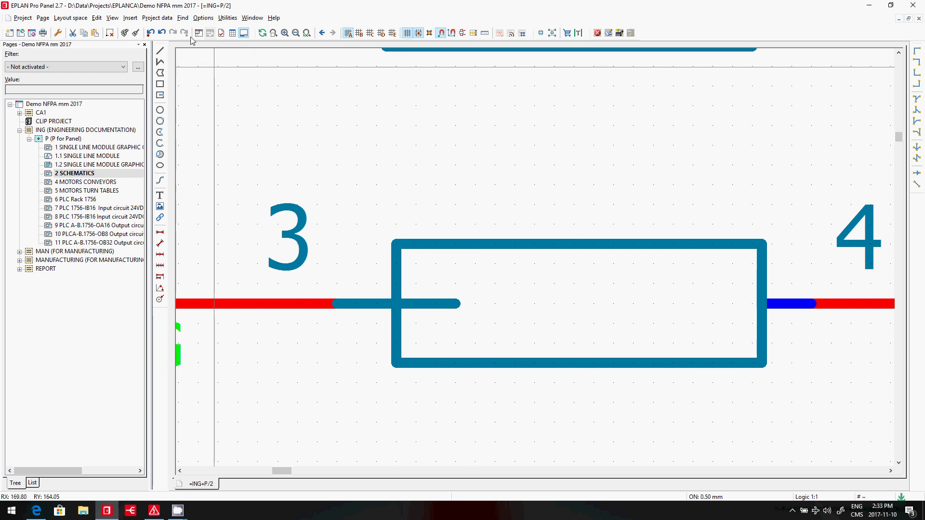
{"action": "left_click", "coordinate": [203, 18]}
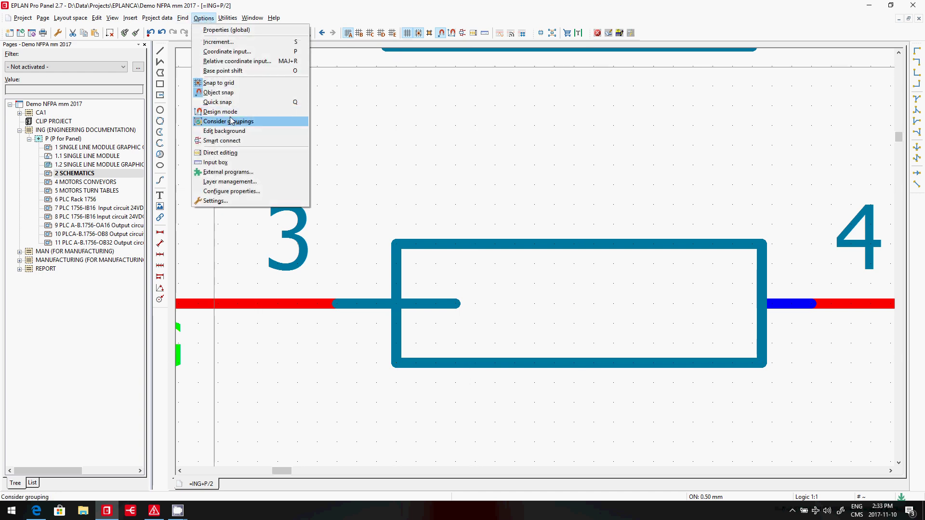
{"action": "left_click", "coordinate": [296, 147]}
- Undo the slip and drag the pin 3 lead's end back to the rectangle's left edge
{"action": "left_click", "coordinate": [444, 308]}
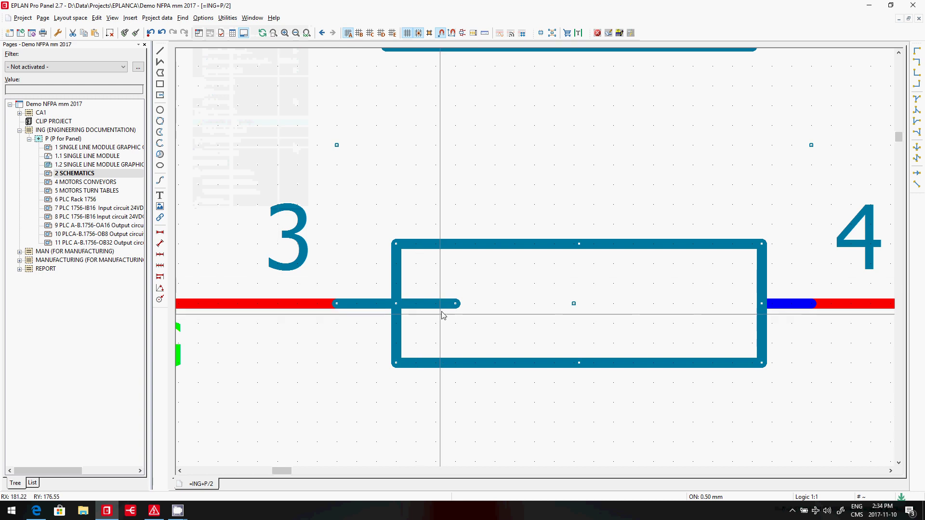
{"action": "left_click", "coordinate": [477, 342]}
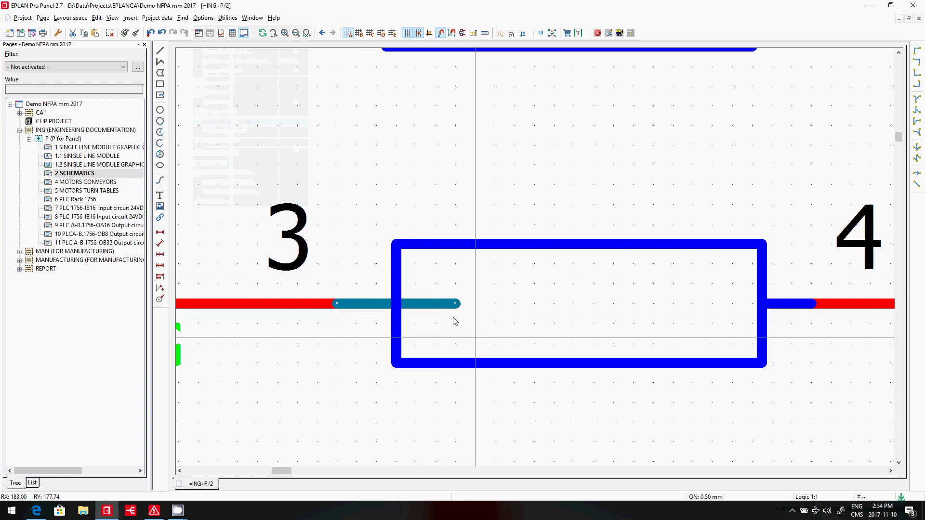
{"action": "left_click", "coordinate": [390, 302]}
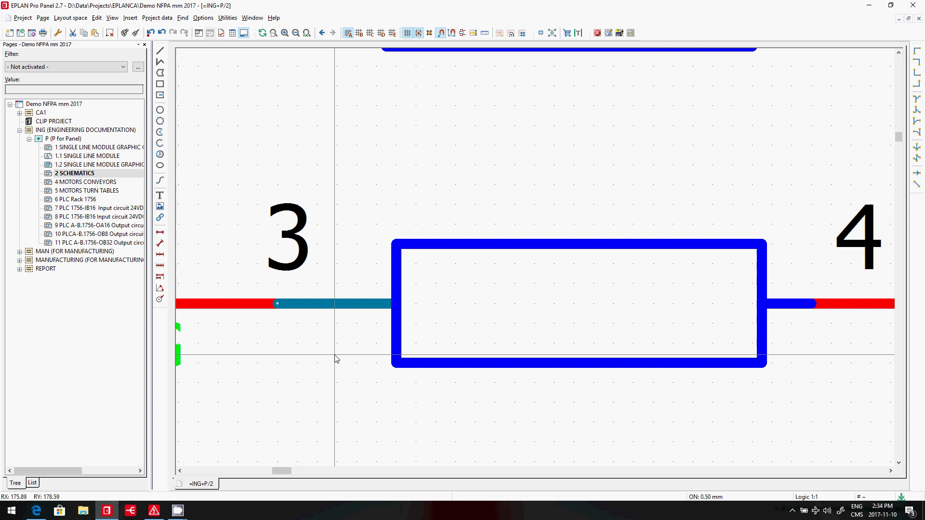
{"action": "key", "text": "ctrl+z"}
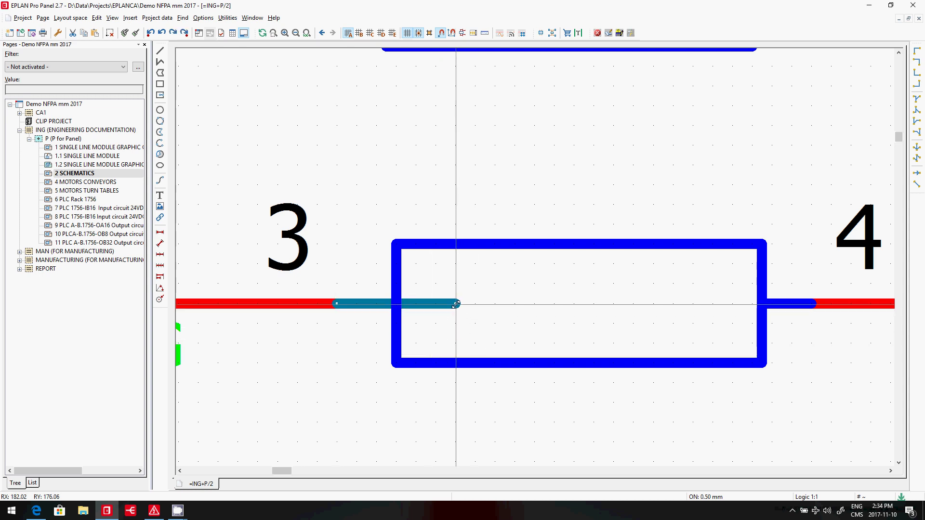
{"action": "left_click_drag", "start_coordinate": [451, 303], "coordinate": [392, 303]}
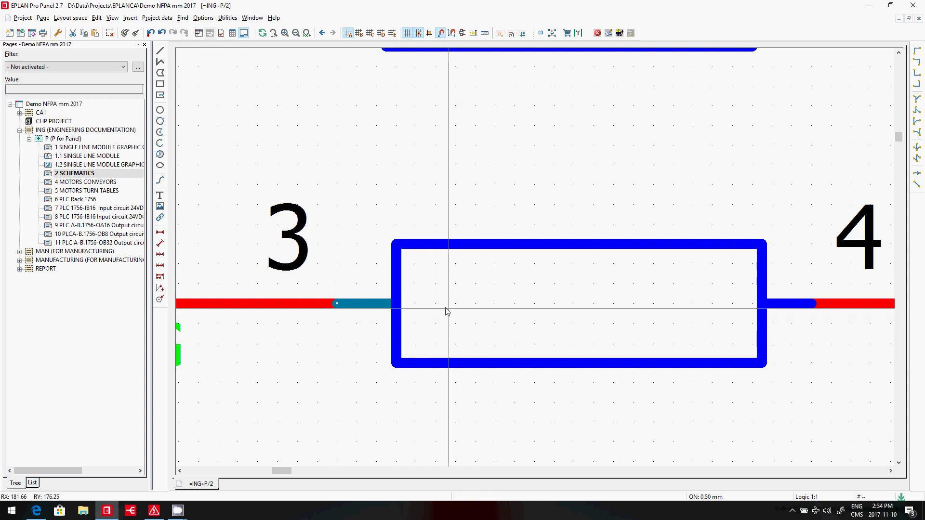
- Turn Consider groupings back on
{"action": "left_click", "coordinate": [204, 18]}
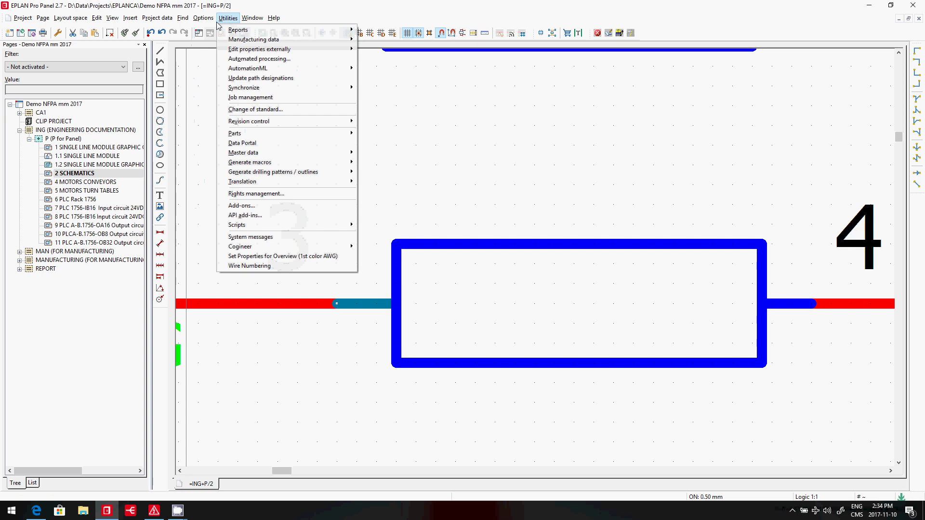
{"action": "left_click", "coordinate": [229, 121]}
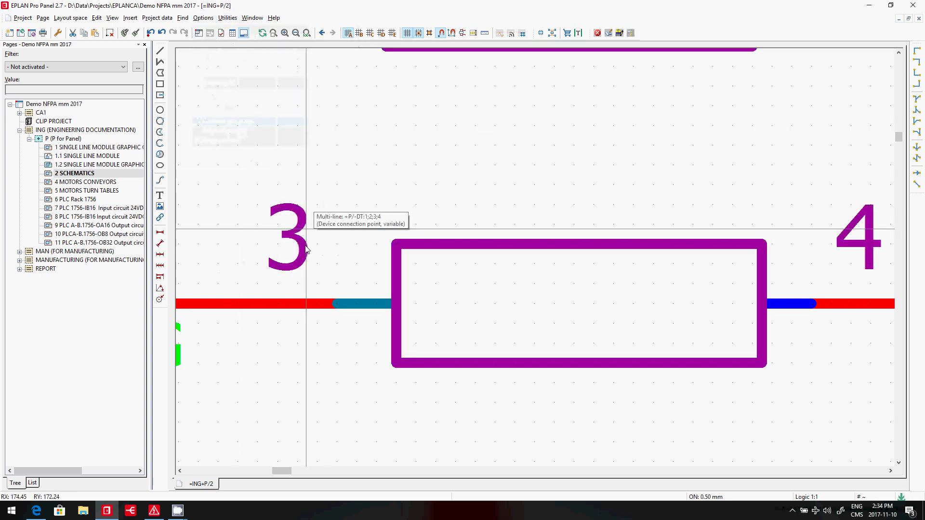
{"action": "scroll", "coordinate": [350, 452], "scroll_direction": "down", "scroll_amount": 1}
{"action": "scroll", "coordinate": [349, 452], "scroll_direction": "down", "scroll_amount": 2}
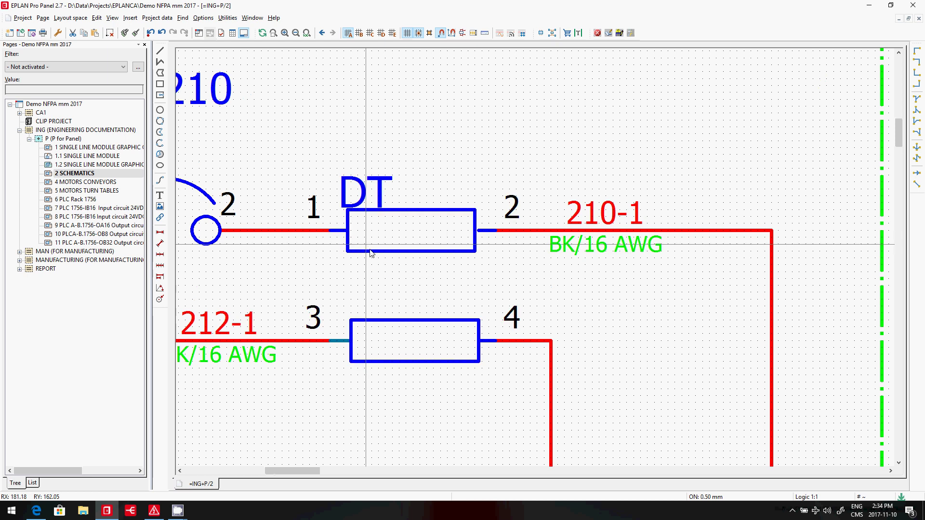
{"action": "left_click", "coordinate": [371, 253]}
{"action": "scroll", "coordinate": [371, 253], "scroll_direction": "down", "scroll_amount": 1}
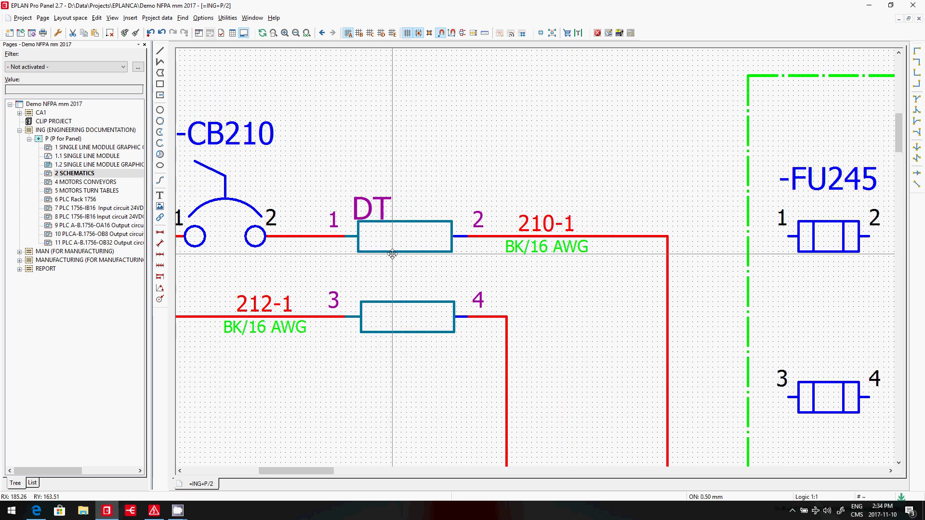
{"action": "left_click", "coordinate": [771, 254]}
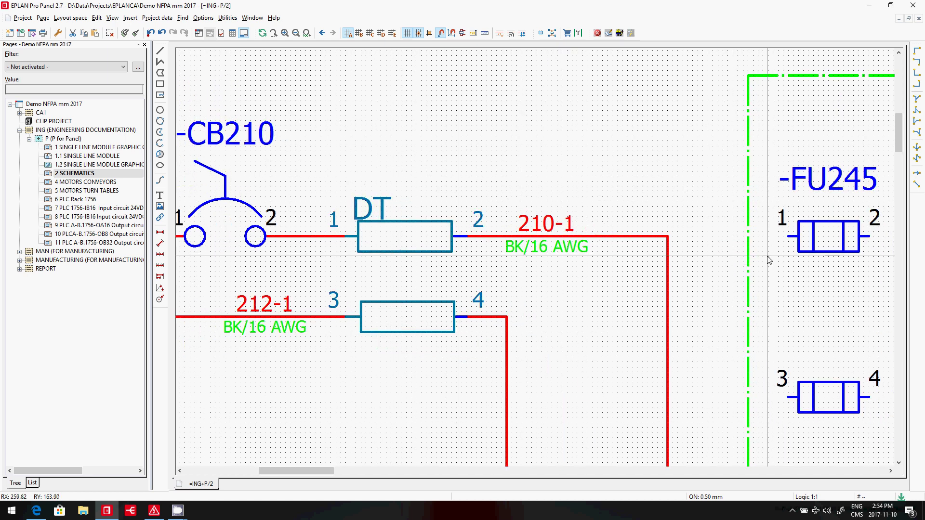
{"action": "double_click", "coordinate": [813, 250]}
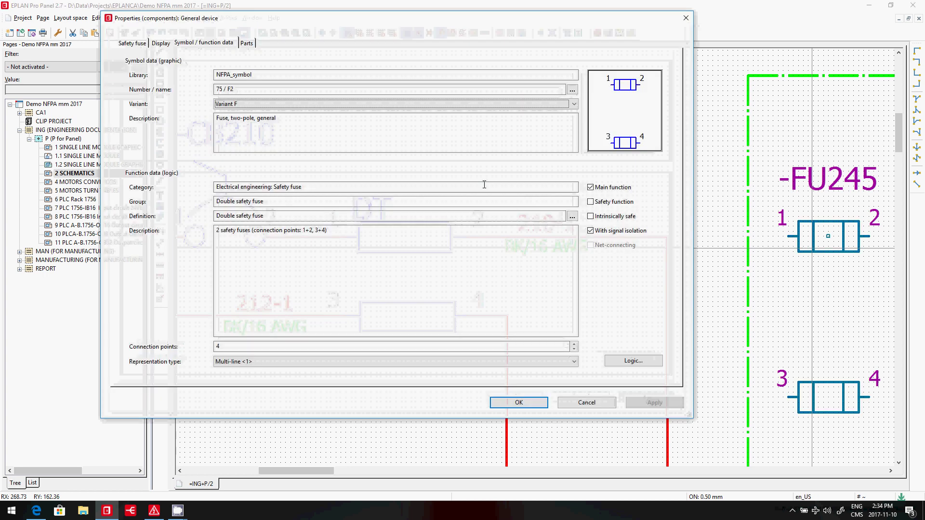
{"action": "left_click", "coordinate": [160, 42]}
{"action": "left_click", "coordinate": [157, 164]}
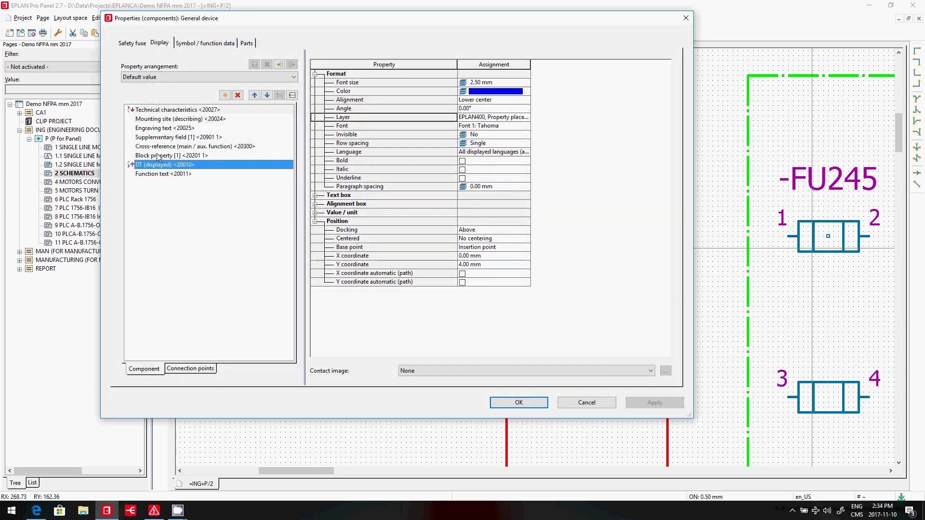
{"action": "left_click", "coordinate": [170, 112]}
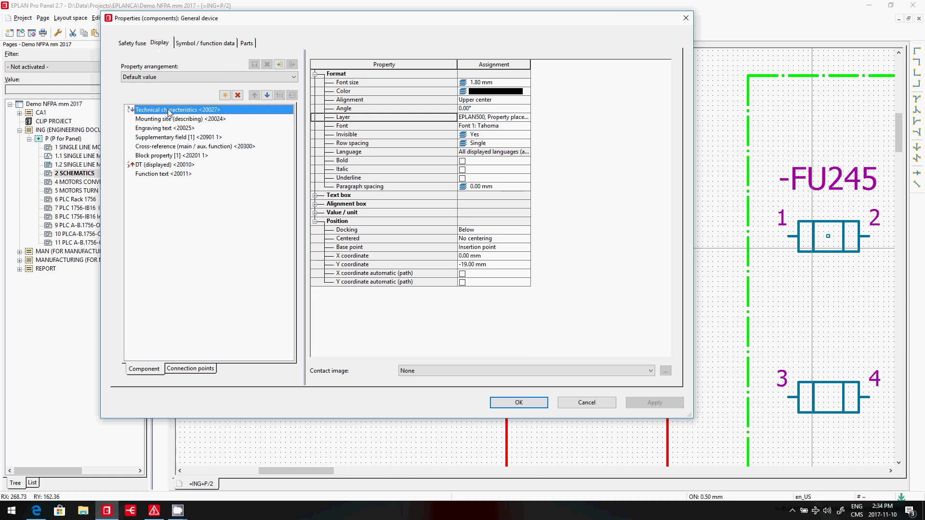
{"action": "left_click", "coordinate": [169, 164]}
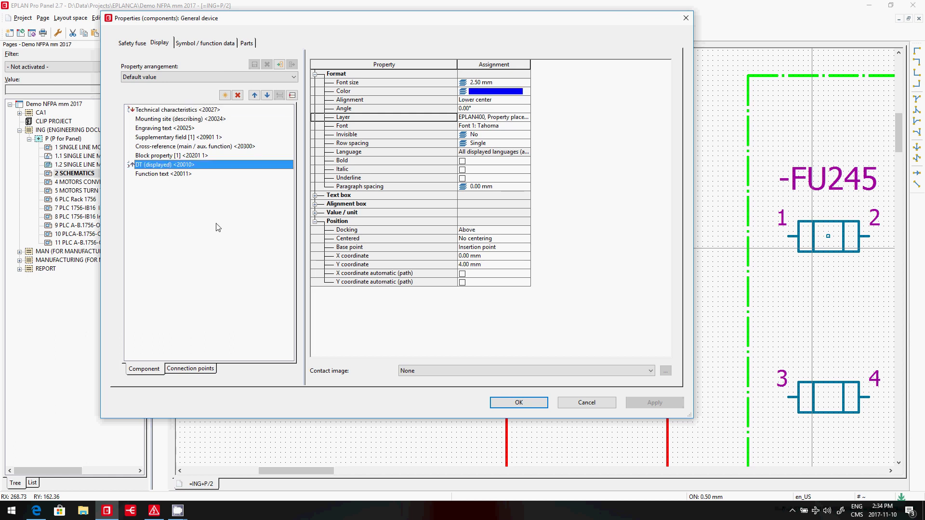
{"action": "left_click", "coordinate": [488, 255]}
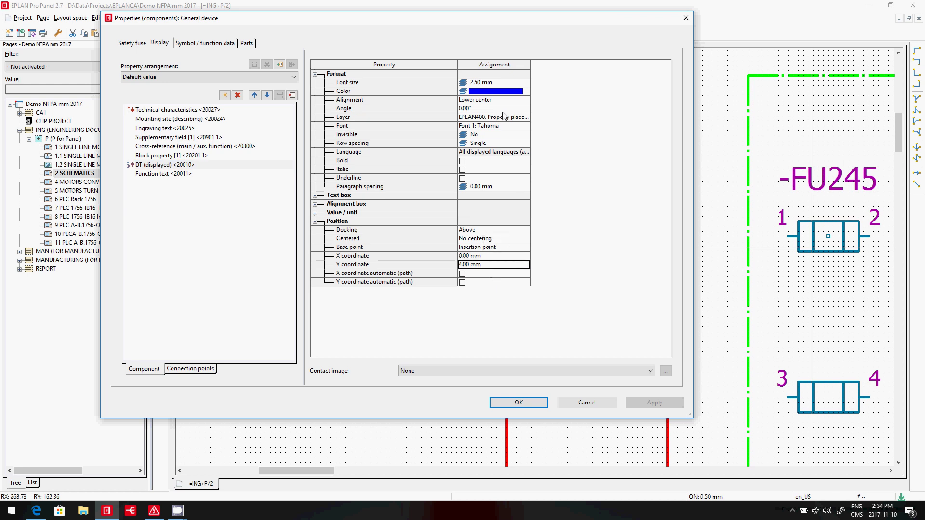
{"action": "key", "text": "Return"}
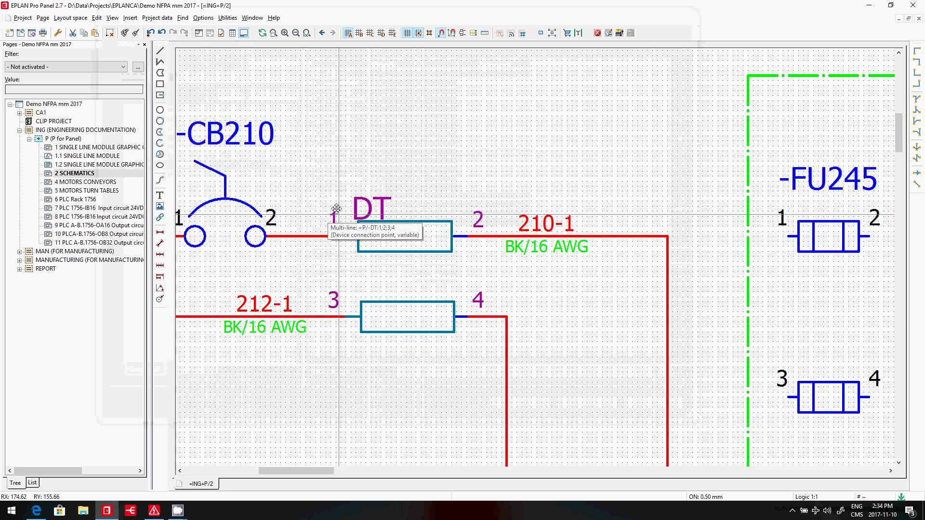
- Replace the DT fuse's label arrangement entries with DT (displayed)
{"action": "double_click", "coordinate": [366, 217]}
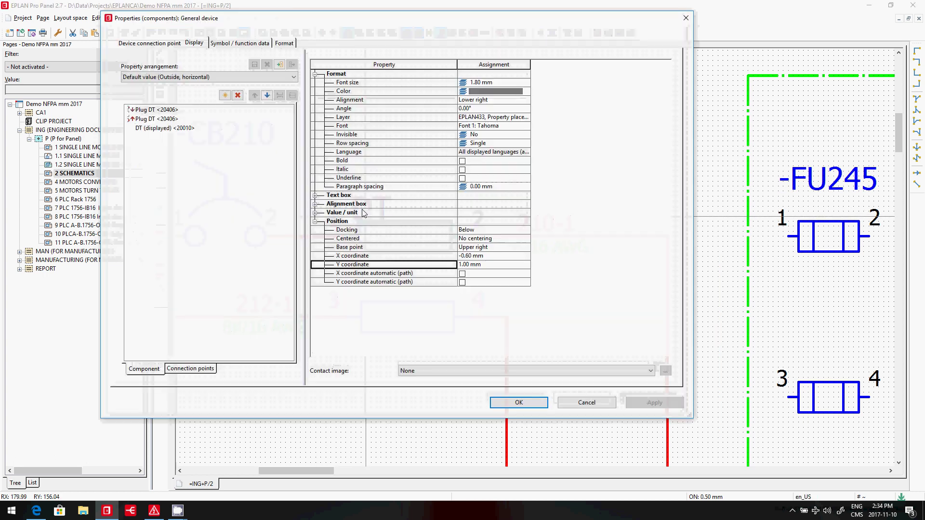
{"action": "left_click", "coordinate": [237, 95]}
{"action": "left_click", "coordinate": [238, 95]}
{"action": "left_click", "coordinate": [238, 94]}
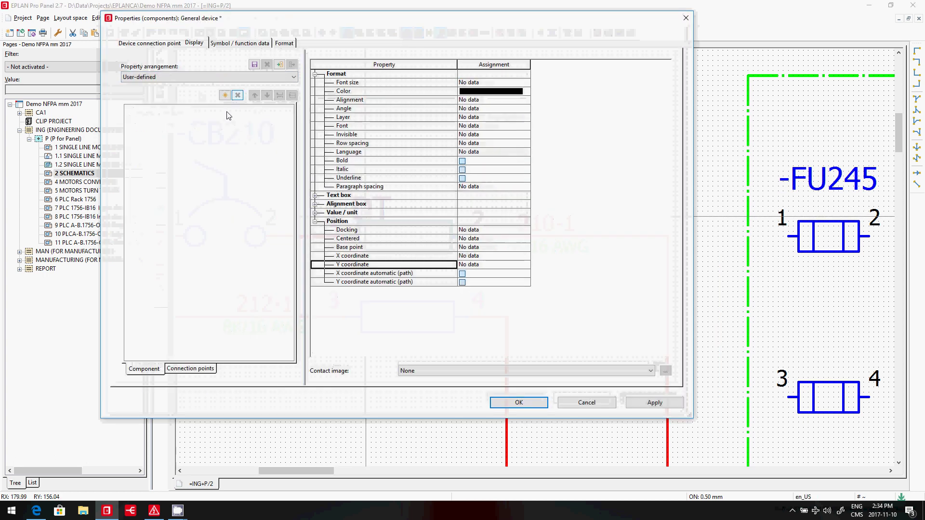
{"action": "left_click", "coordinate": [225, 94]}
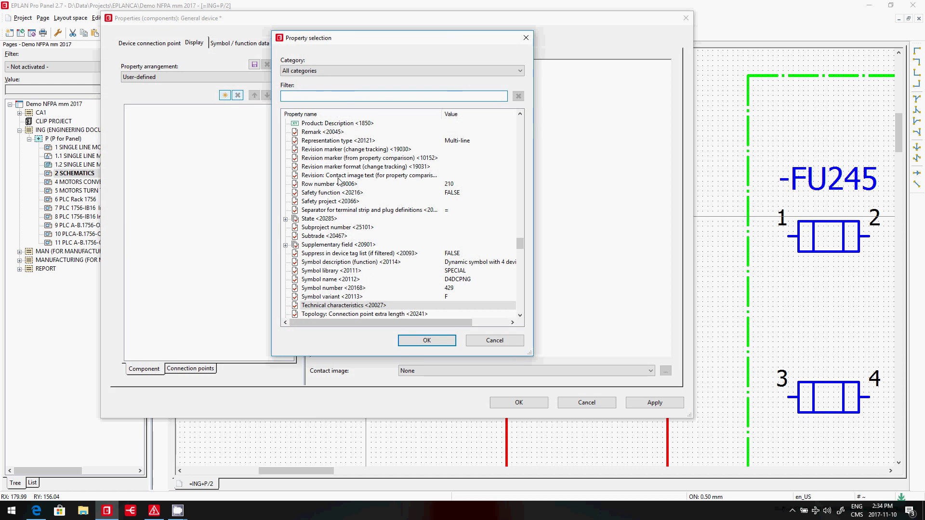
{"action": "left_click", "coordinate": [339, 178]}
{"action": "key", "text": "d"}
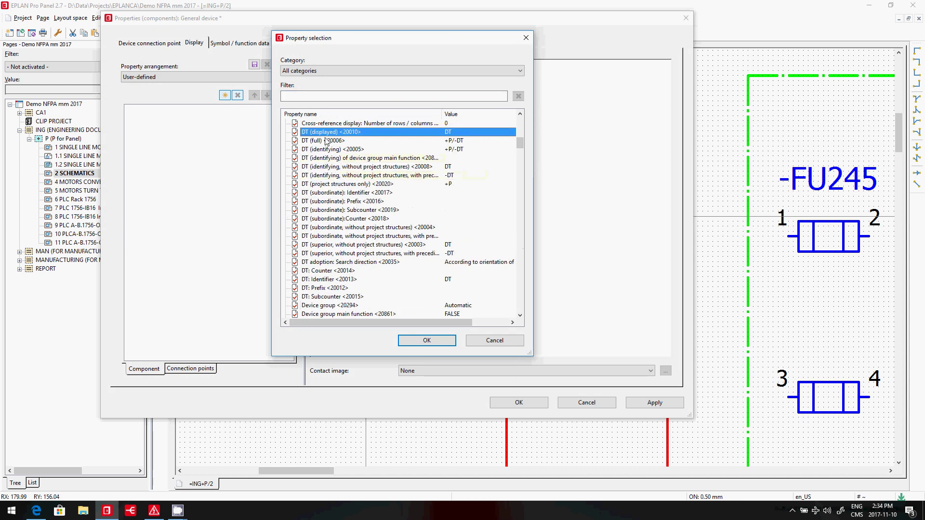
{"action": "double_click", "coordinate": [340, 132]}
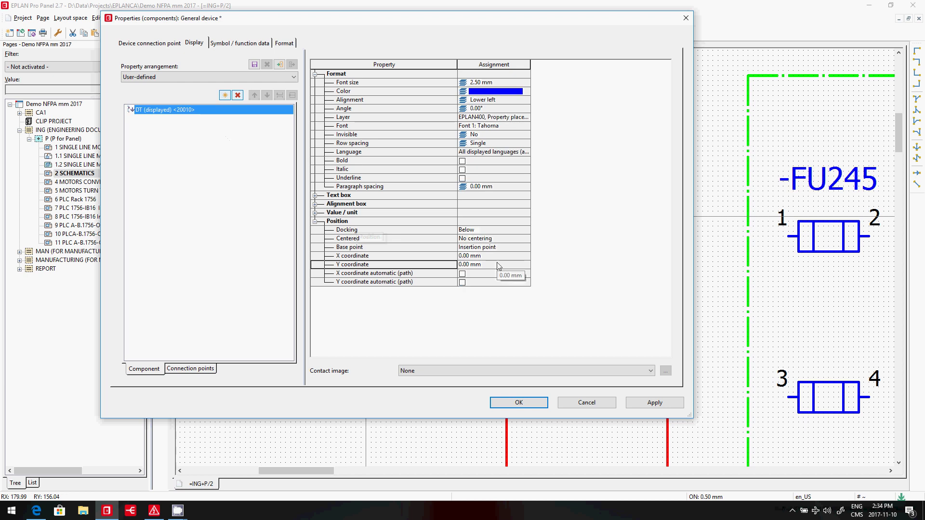
- Set the DT label to Y 4.00 mm, docking Above, alignment Lower center, and apply
{"action": "left_click", "coordinate": [500, 266]}
{"action": "type", "text": "4"}
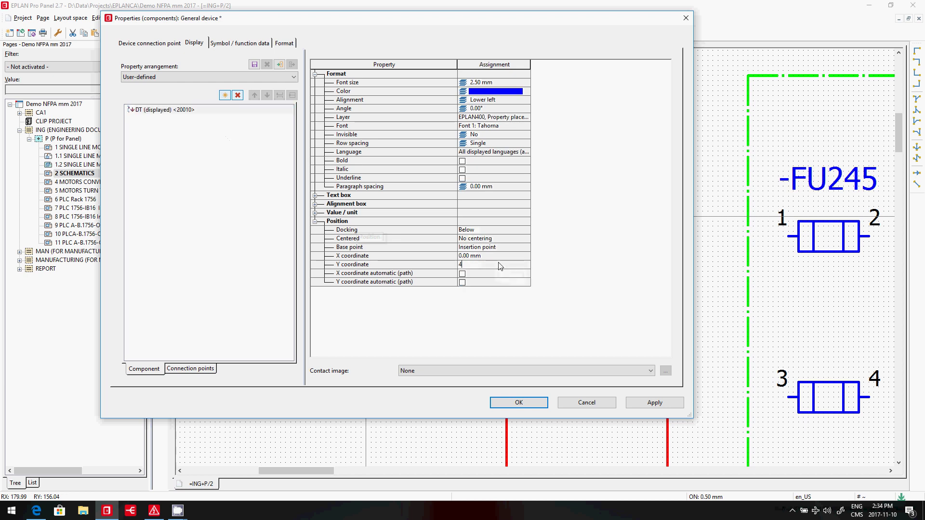
{"action": "key", "text": "Return"}
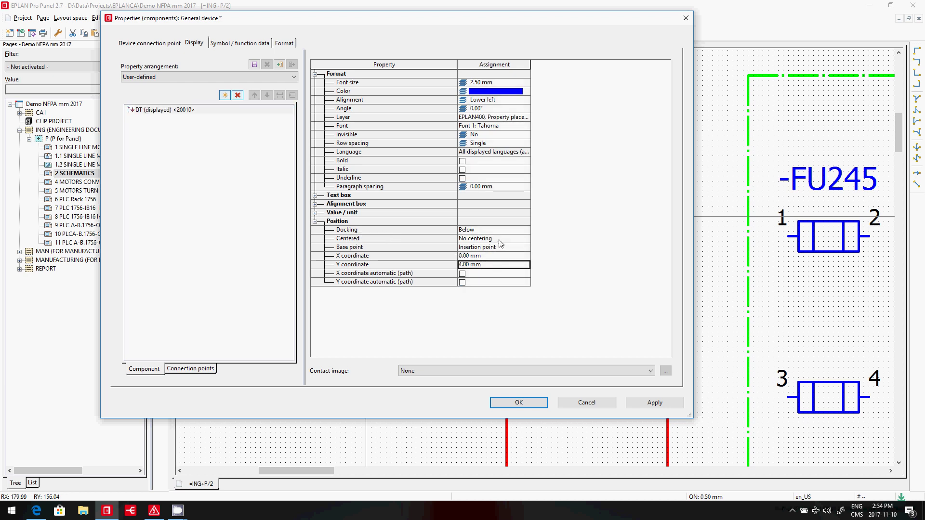
{"action": "left_click", "coordinate": [501, 233]}
{"action": "left_click", "coordinate": [526, 230]}
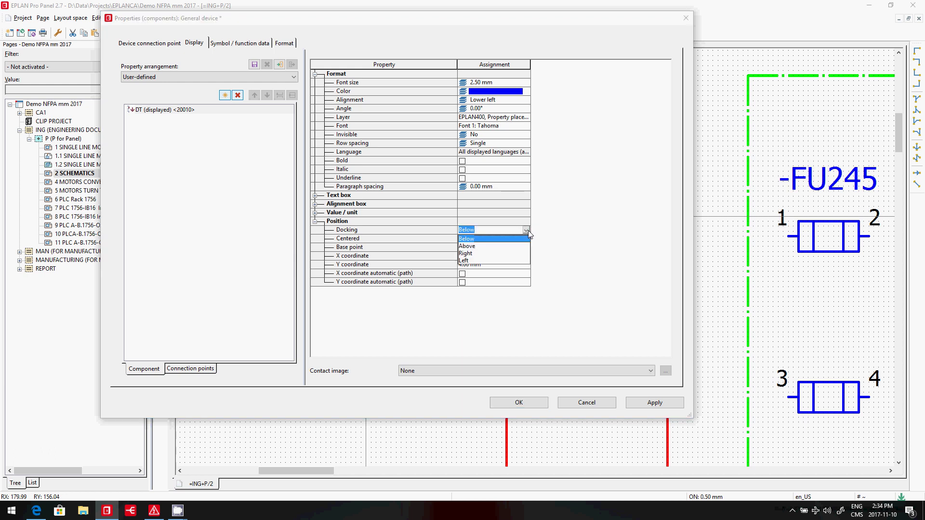
{"action": "left_click", "coordinate": [486, 247]}
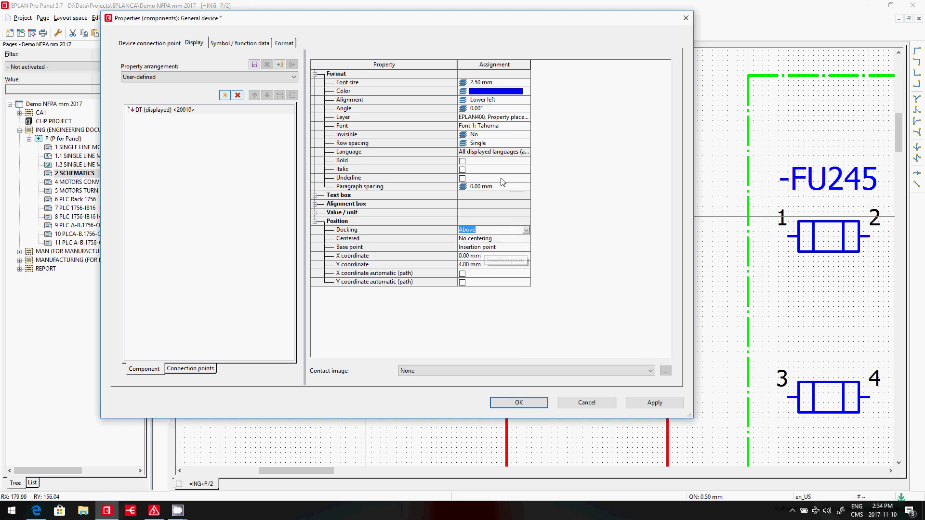
{"action": "left_click", "coordinate": [371, 232]}
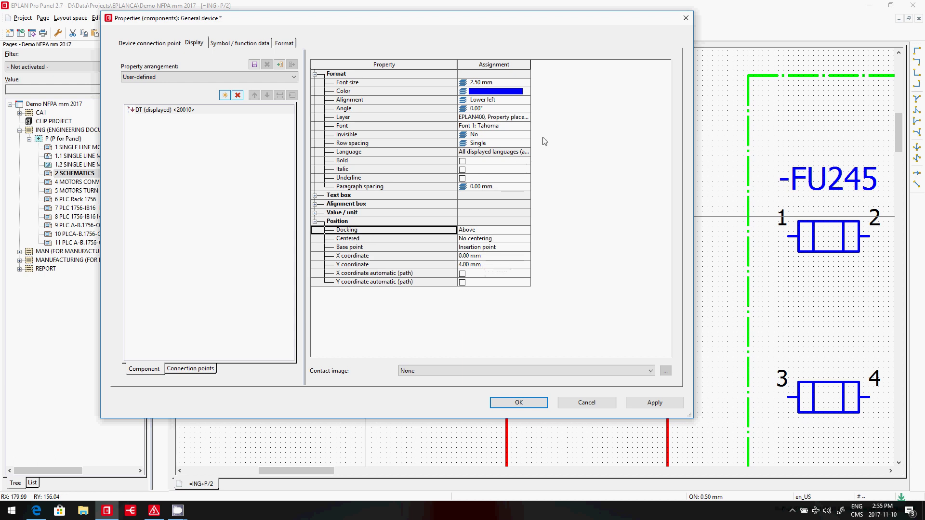
{"action": "left_click", "coordinate": [482, 100]}
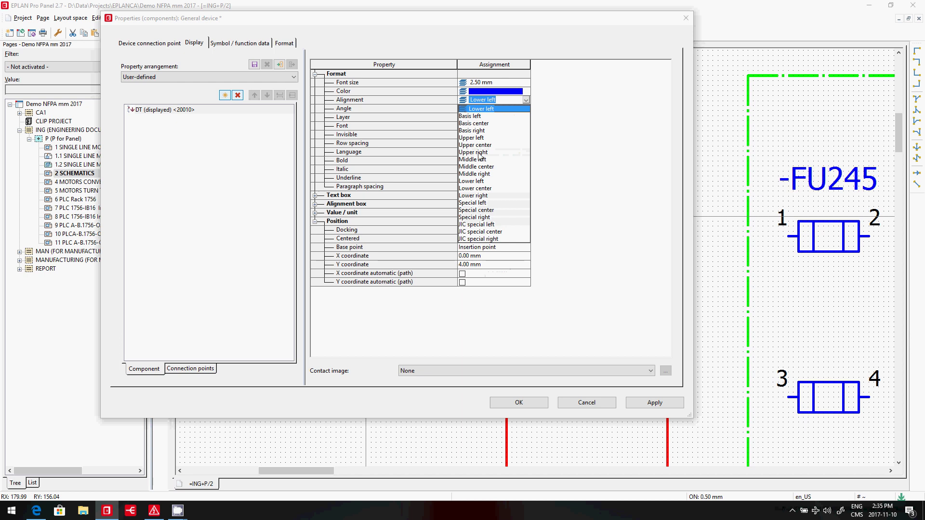
{"action": "left_click", "coordinate": [478, 188]}
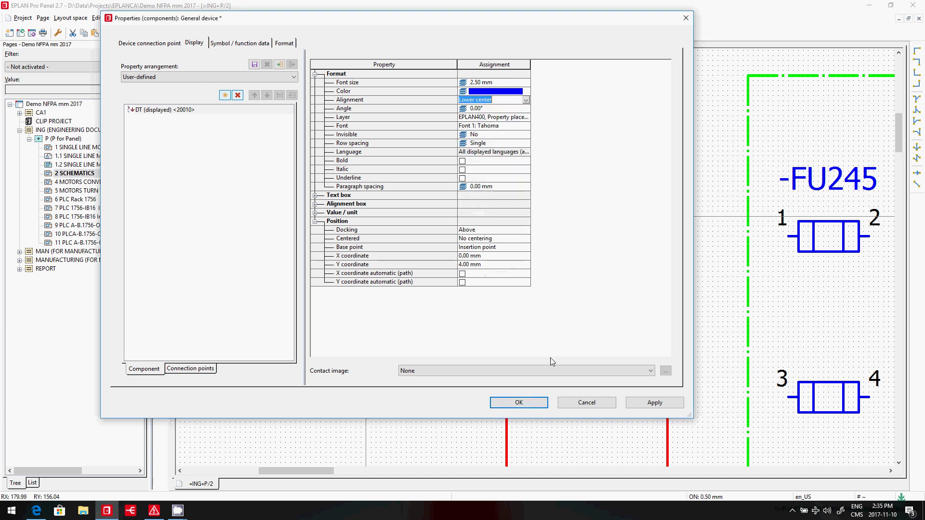
{"action": "left_click", "coordinate": [654, 403]}
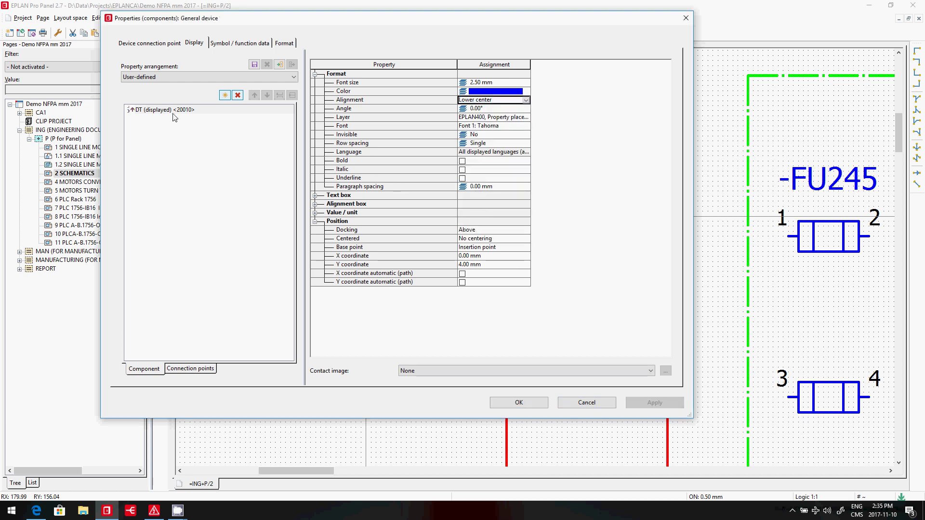
- Add Technical characteristics to the displayed properties
{"action": "left_click", "coordinate": [229, 95]}
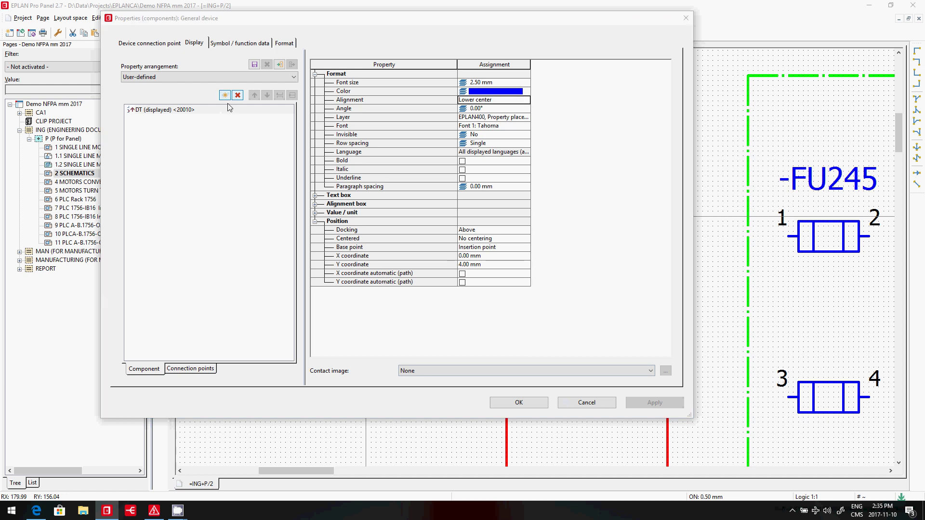
{"action": "left_click_drag", "start_coordinate": [391, 245], "coordinate": [374, 271]}
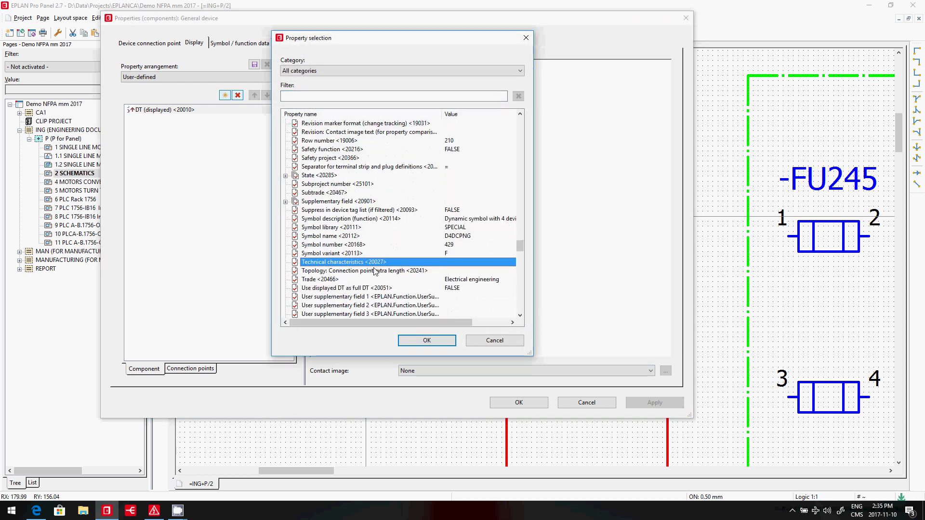
{"action": "left_click", "coordinate": [417, 342]}
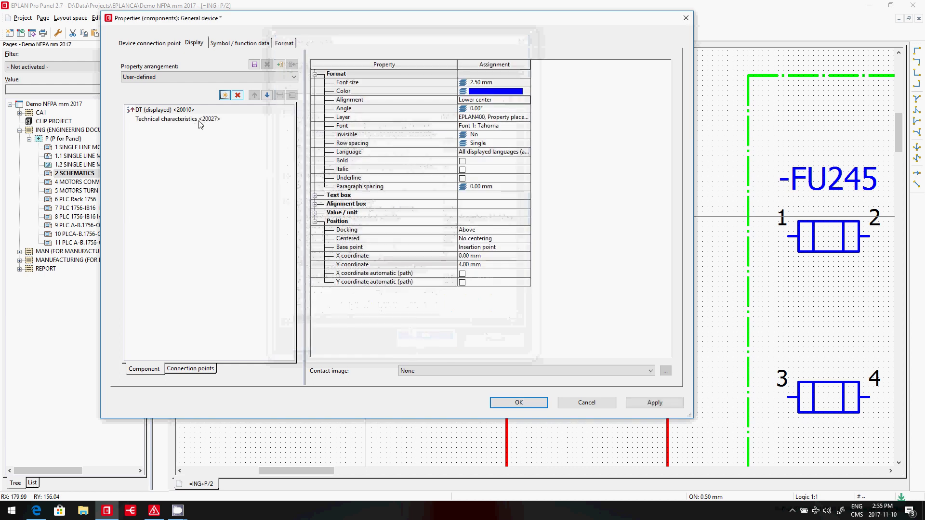
- Set the DT (displayed) base point to Upper center and apply
{"action": "left_click", "coordinate": [199, 120]}
{"action": "left_click", "coordinate": [165, 110]}
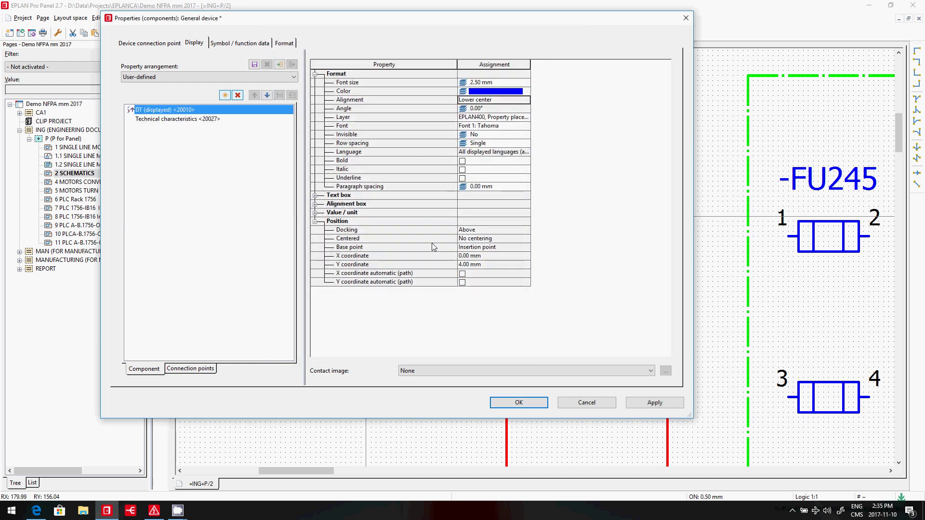
{"action": "left_click", "coordinate": [527, 248]}
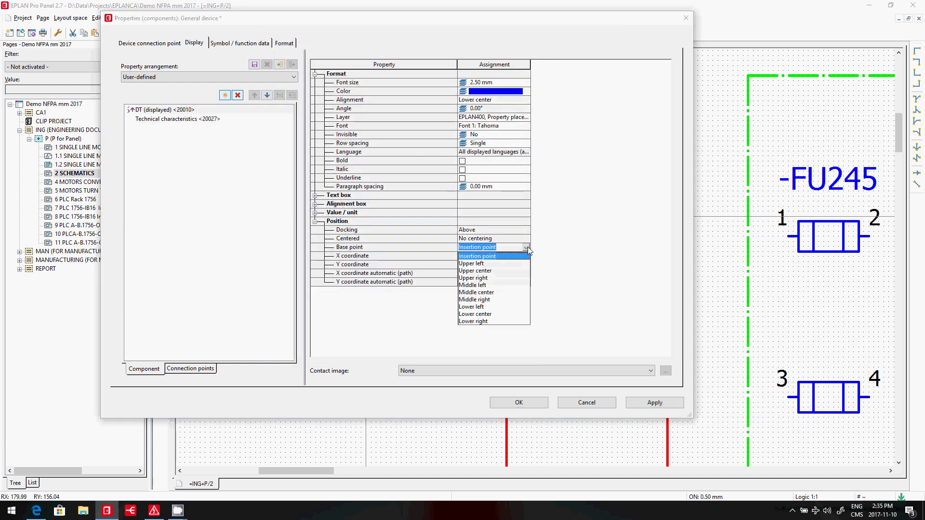
{"action": "left_click", "coordinate": [485, 271]}
{"action": "left_click", "coordinate": [654, 402]}
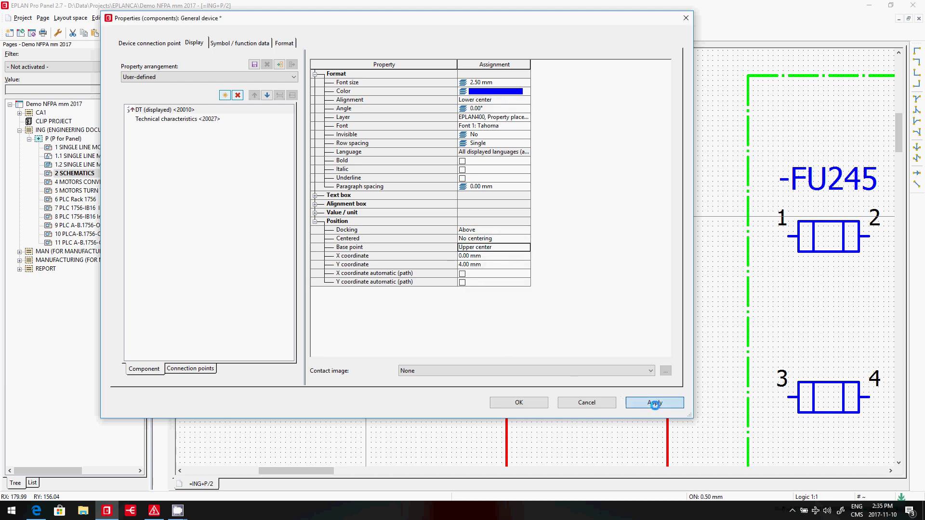
- Give Technical characteristics docking Below, base point Lower center, X 0, Y -4, Upper center alignment
{"action": "left_click", "coordinate": [202, 120]}
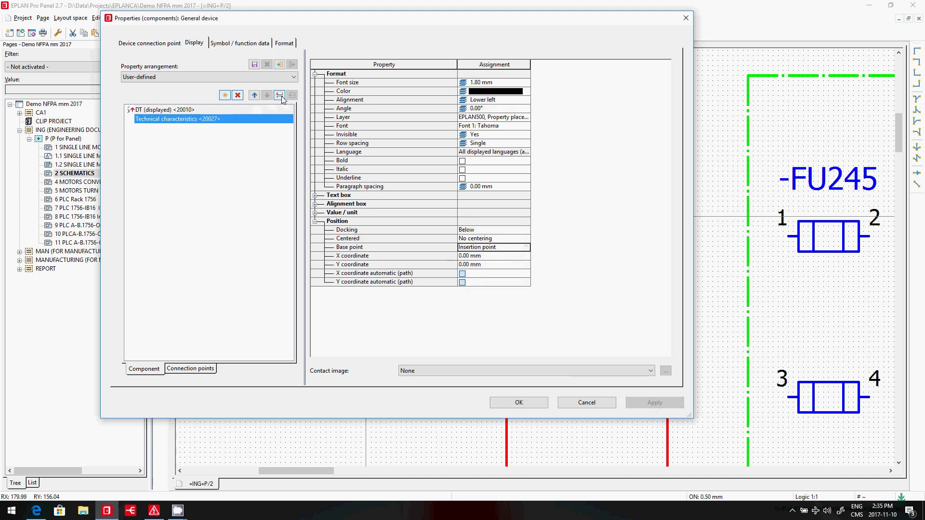
{"action": "left_click", "coordinate": [280, 96]}
{"action": "left_click", "coordinate": [526, 230]}
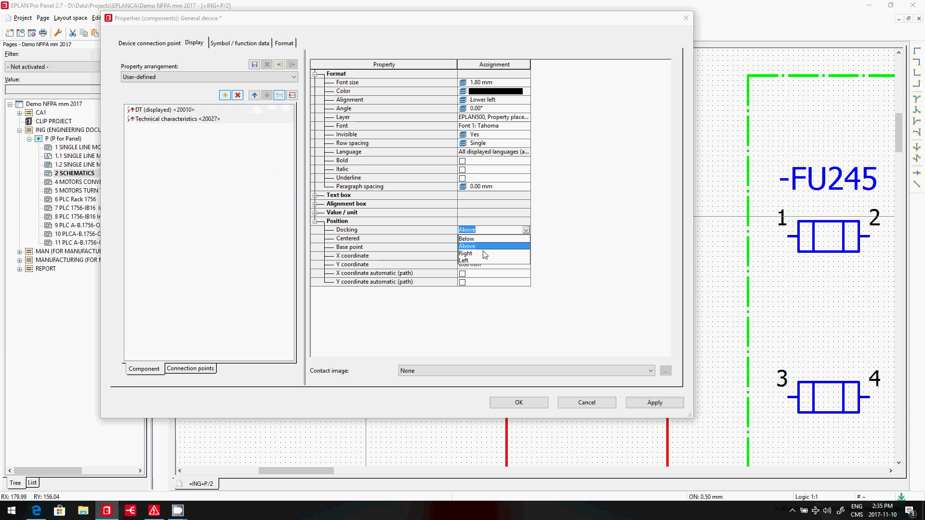
{"action": "left_click", "coordinate": [498, 243]}
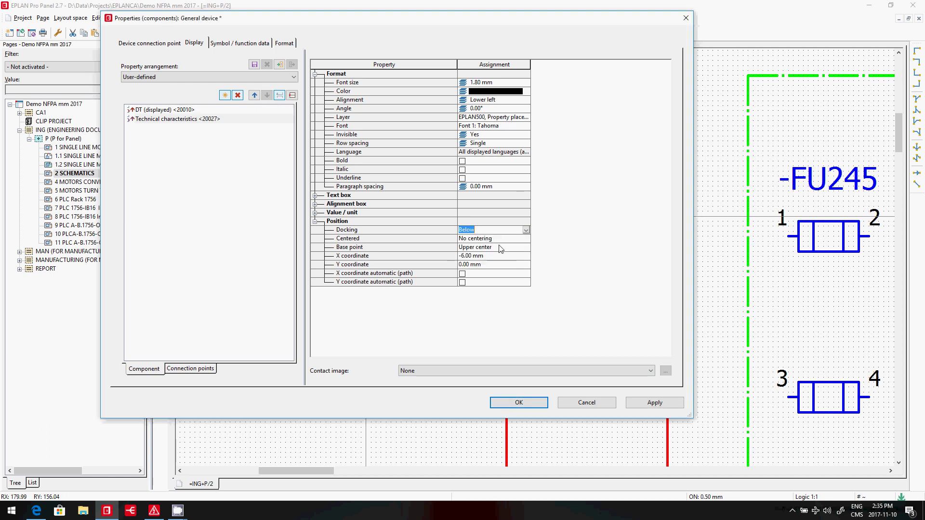
{"action": "left_click", "coordinate": [526, 259]}
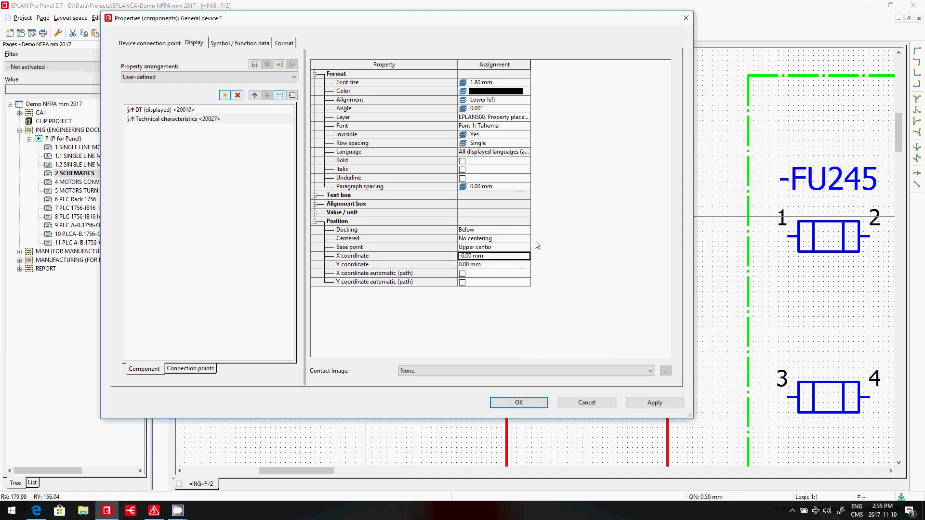
{"action": "left_click", "coordinate": [526, 248]}
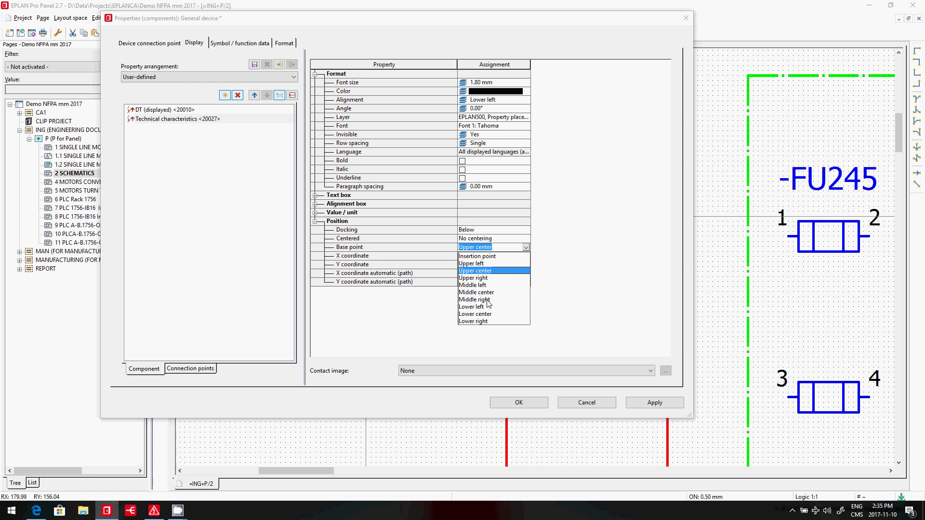
{"action": "left_click", "coordinate": [483, 314]}
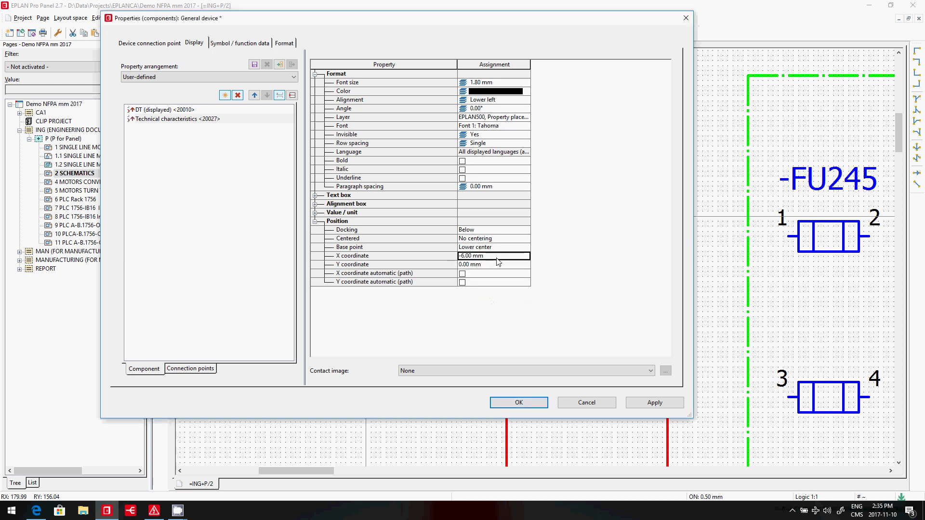
{"action": "type", "text": "0"}
{"action": "left_click", "coordinate": [497, 266]}
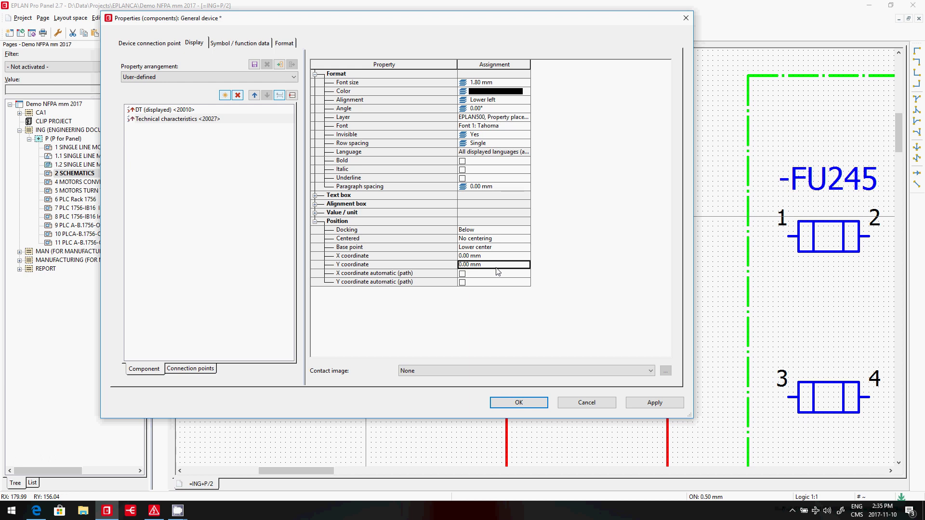
{"action": "type", "text": "-4"}
{"action": "left_click", "coordinate": [529, 102]}
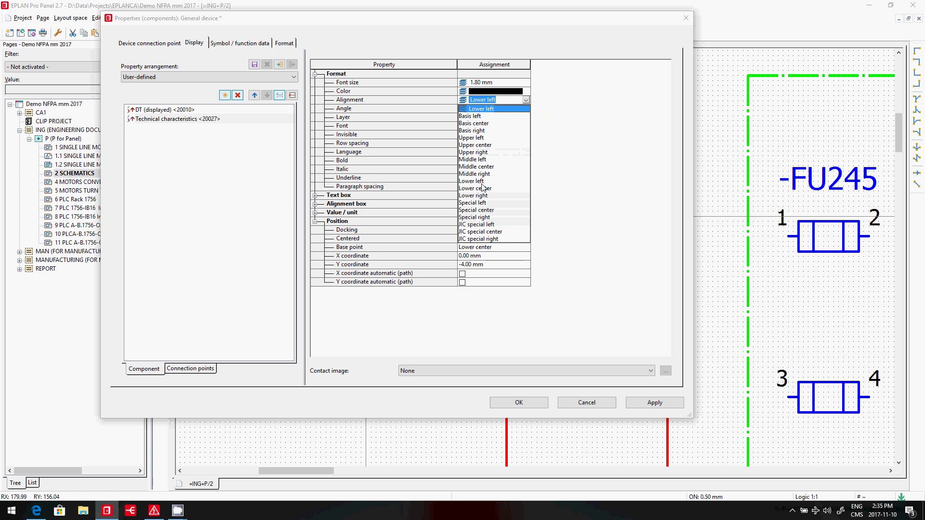
{"action": "left_click", "coordinate": [475, 146]}
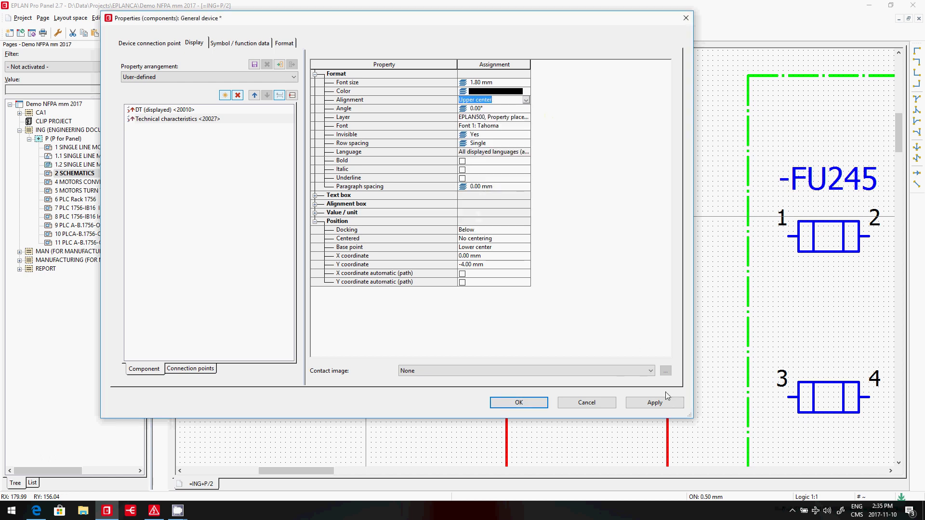
{"action": "left_click", "coordinate": [654, 401]}
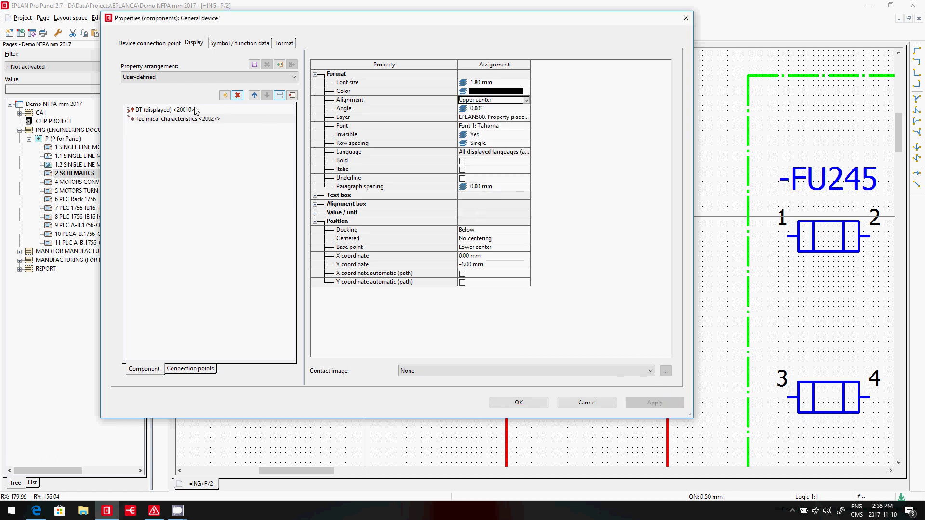
- Add Function text <20011> to the displayed properties directly below DT
{"action": "left_click", "coordinate": [195, 110]}
{"action": "left_click", "coordinate": [225, 95]}
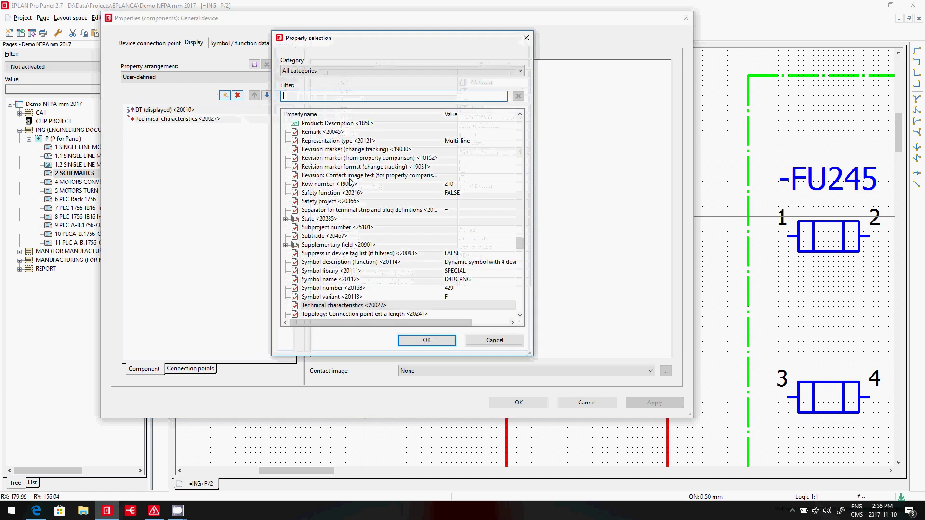
{"action": "left_click", "coordinate": [350, 177]}
{"action": "key", "text": "f"}
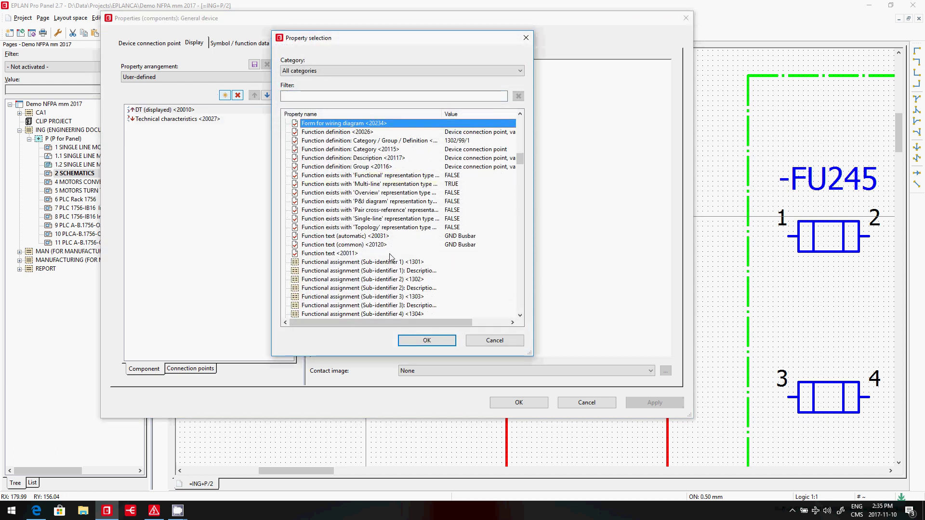
{"action": "left_click", "coordinate": [370, 237]}
{"action": "left_click", "coordinate": [372, 254]}
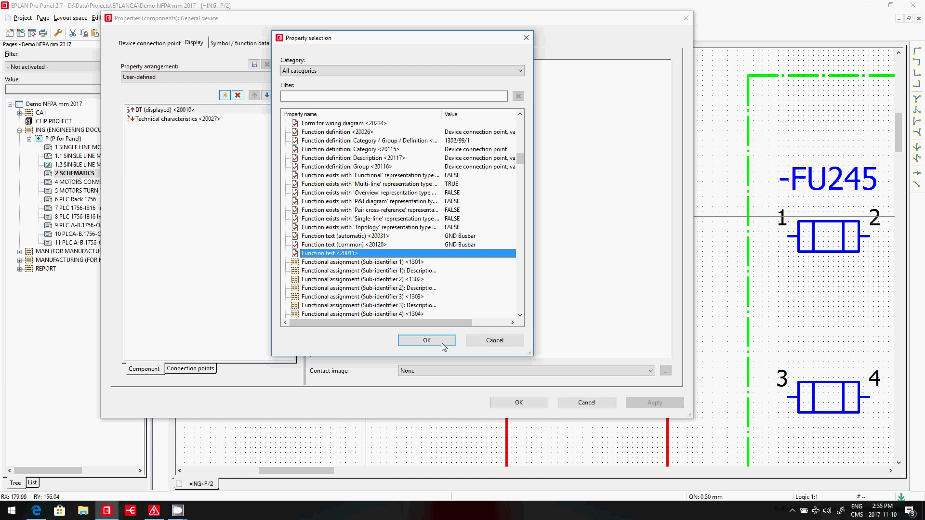
{"action": "left_click", "coordinate": [419, 339]}
{"action": "left_click_drag", "start_coordinate": [199, 128], "coordinate": [182, 109]}
- Add Engraving text to the displayed properties after Technical characteristics
{"action": "left_click", "coordinate": [184, 127]}
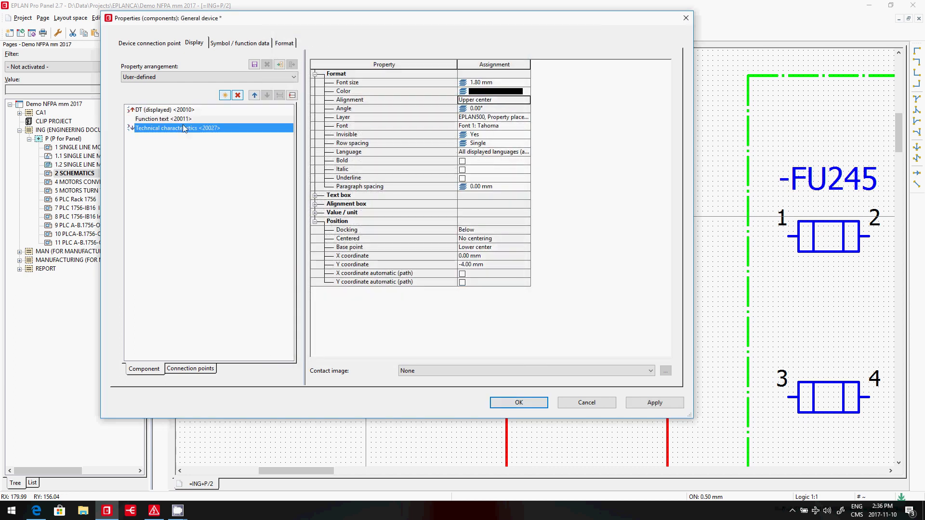
{"action": "left_click", "coordinate": [224, 95]}
{"action": "left_click", "coordinate": [399, 203]}
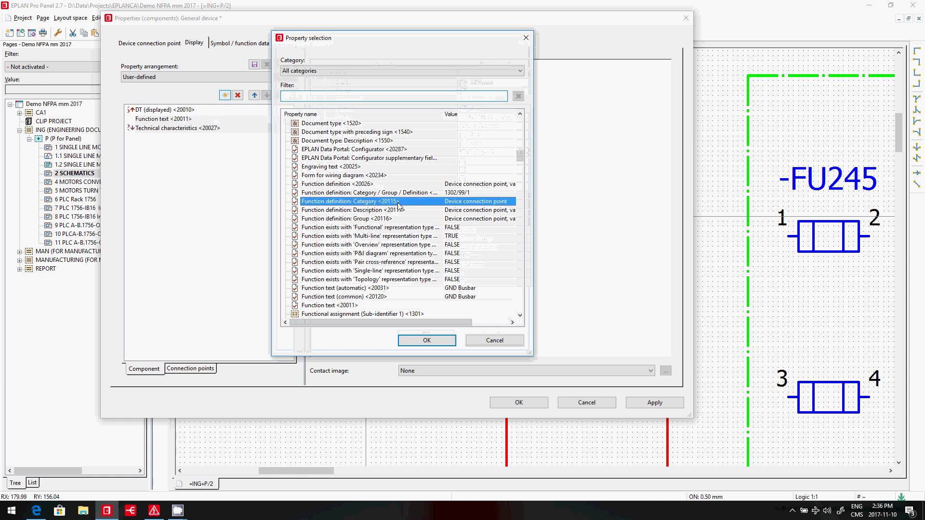
{"action": "left_click", "coordinate": [349, 169]}
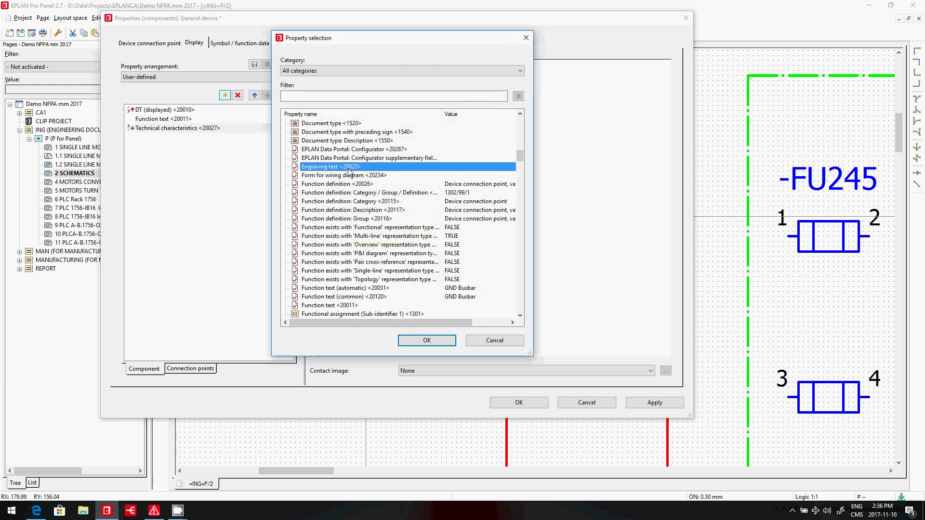
{"action": "left_click", "coordinate": [427, 341]}
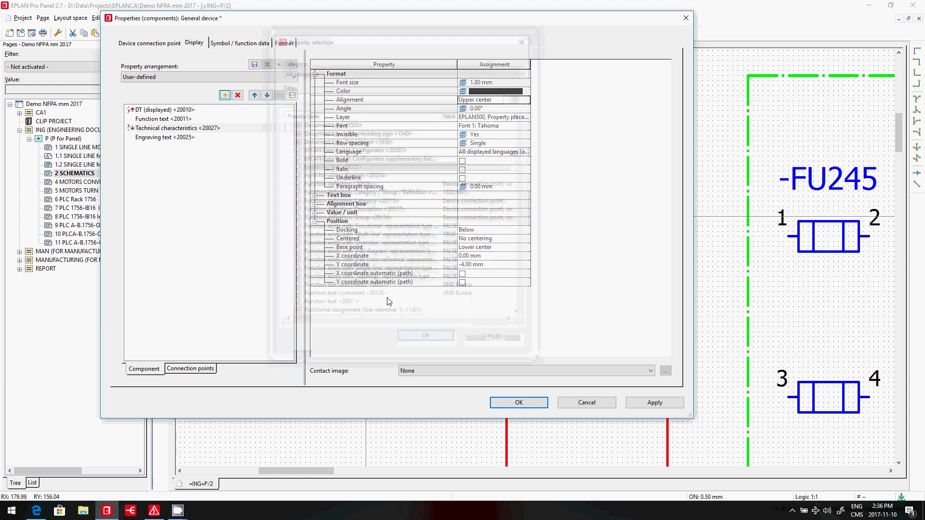
- Add DT: Prefix, apply, then remove the DT: Prefix entry again
{"action": "left_click", "coordinate": [224, 95]}
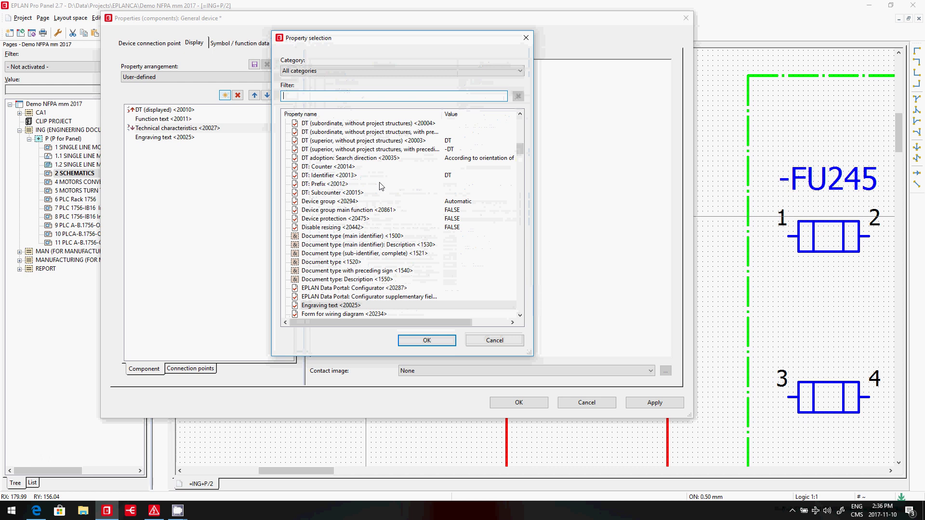
{"action": "left_click", "coordinate": [379, 184]}
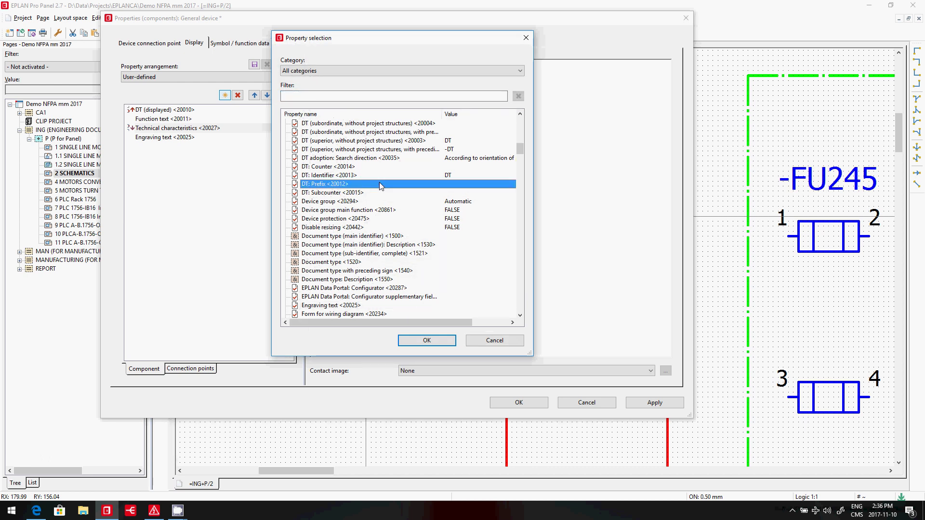
{"action": "left_click", "coordinate": [427, 341]}
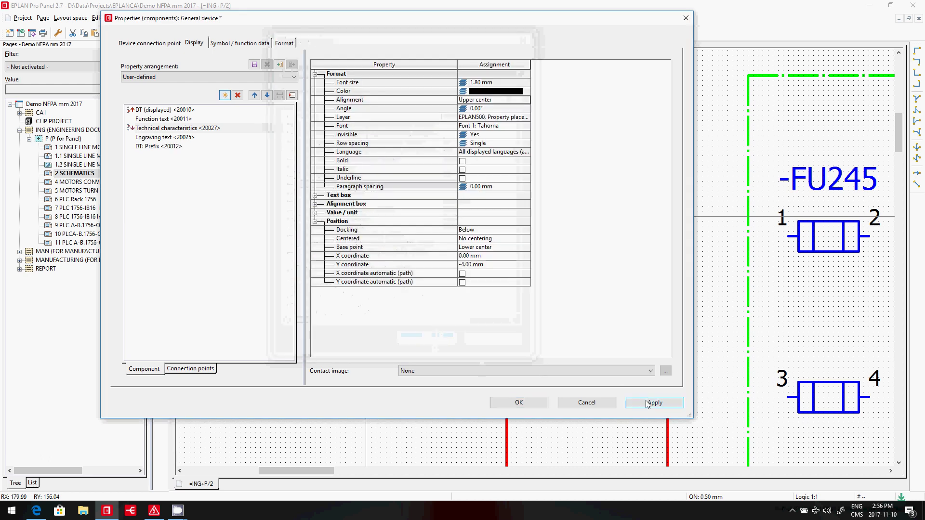
{"action": "left_click", "coordinate": [648, 403]}
{"action": "left_click", "coordinate": [159, 146]}
{"action": "left_click", "coordinate": [238, 95]}
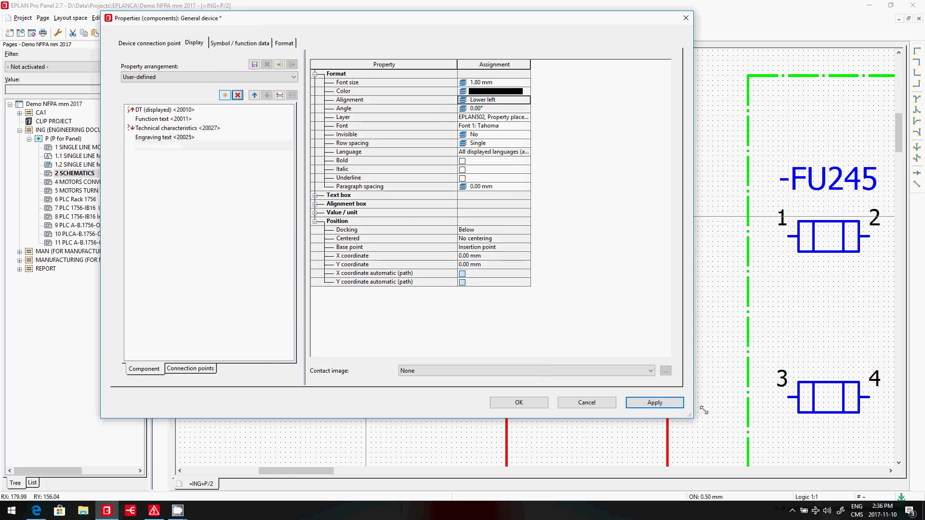
- Close the DT fuse properties and briefly open the -FU245 properties without changes
{"action": "left_click", "coordinate": [518, 404]}
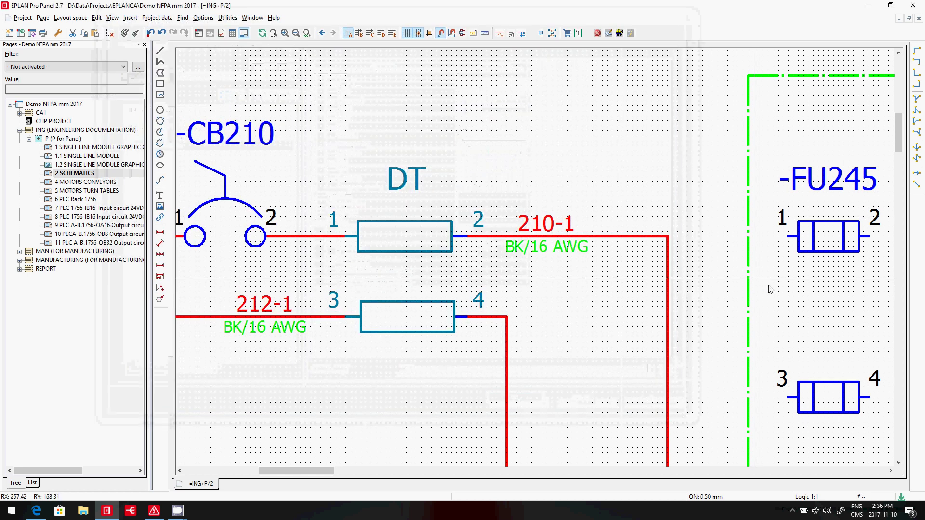
{"action": "double_click", "coordinate": [839, 257]}
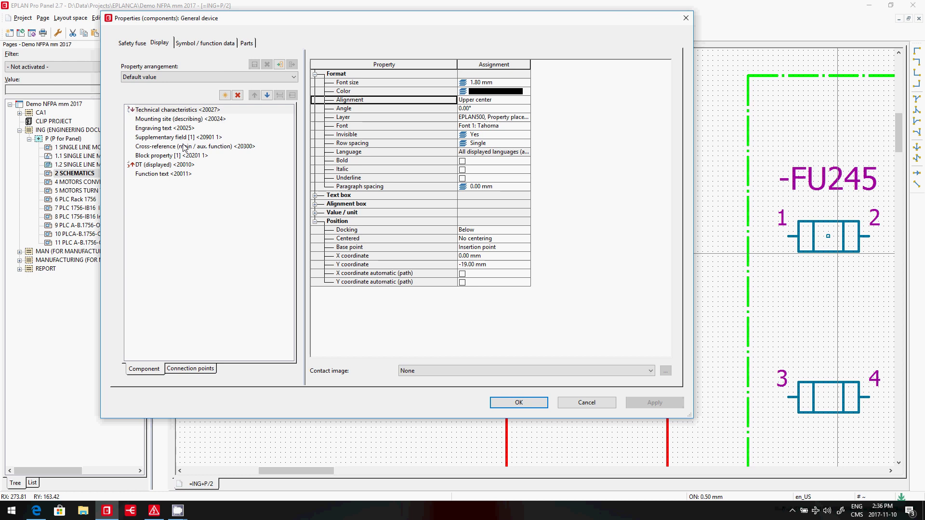
{"action": "key", "text": "Escape"}
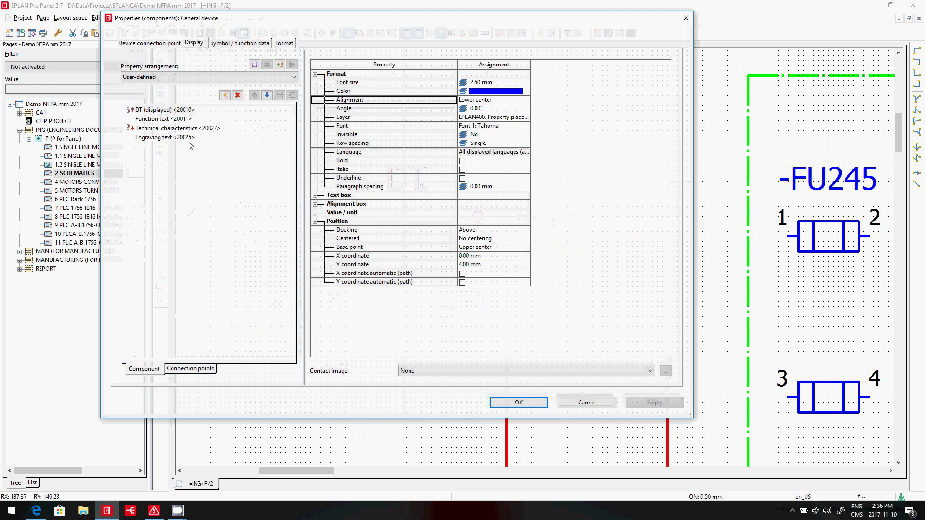
- Insert Block property [1] below Engraving text in DT's displayed properties and apply
{"action": "left_click", "coordinate": [190, 140]}
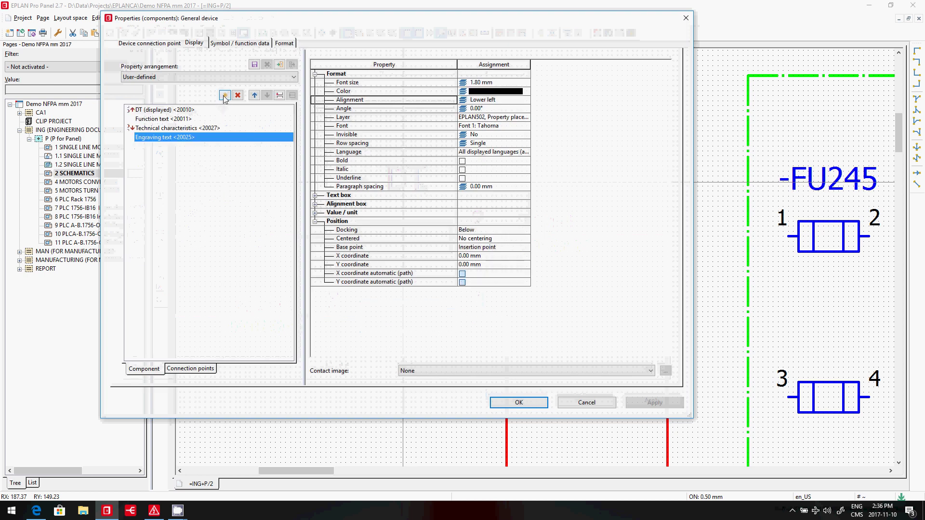
{"action": "left_click", "coordinate": [225, 95]}
{"action": "scroll", "coordinate": [344, 184], "scroll_direction": "up", "scroll_amount": 2}
{"action": "scroll", "coordinate": [345, 184], "scroll_direction": "up", "scroll_amount": 12}
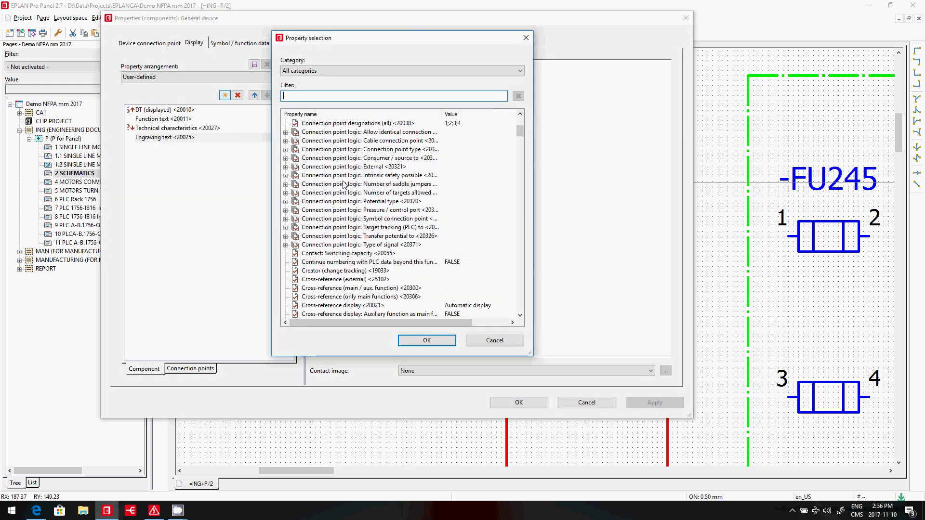
{"action": "left_click", "coordinate": [285, 149]}
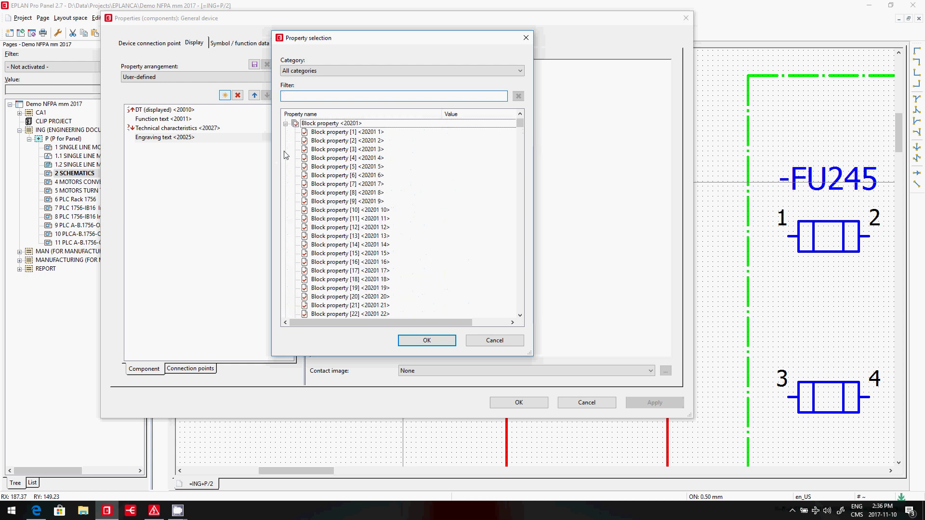
{"action": "left_click", "coordinate": [353, 133]}
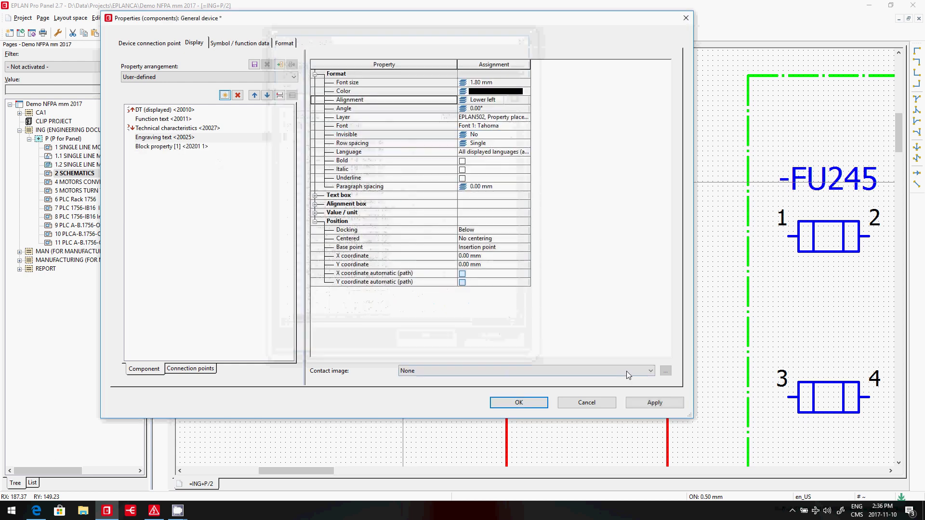
{"action": "left_click", "coordinate": [656, 404]}
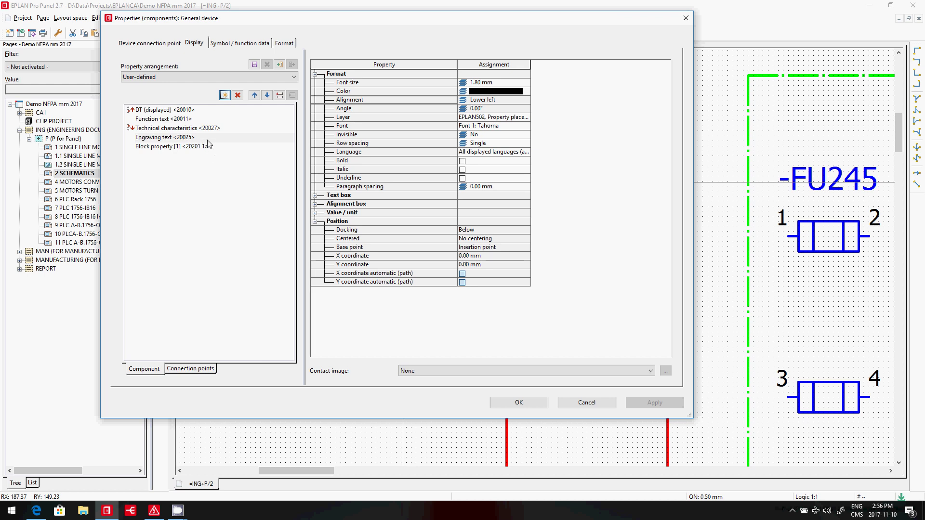
- Save the property arrangement as default 'variant F' and close the DT properties
{"action": "left_click", "coordinate": [255, 64]}
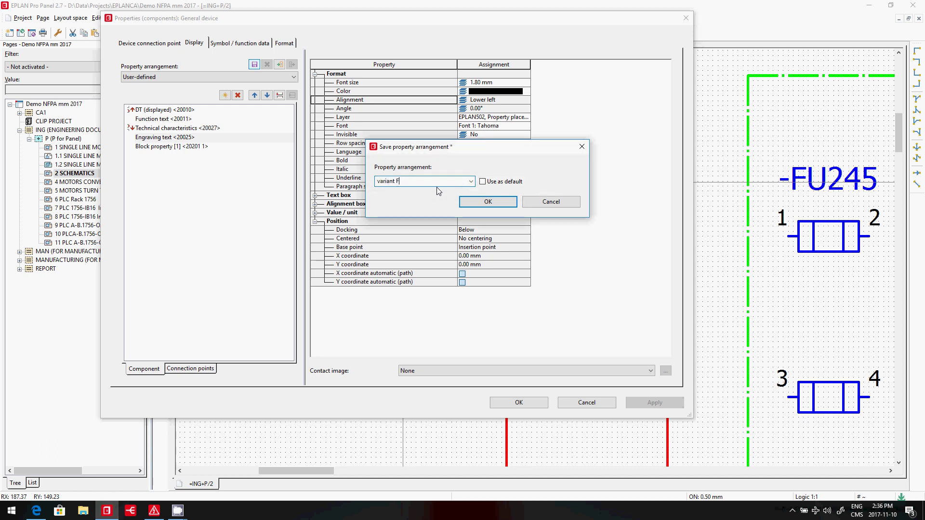
{"action": "left_click", "coordinate": [488, 182]}
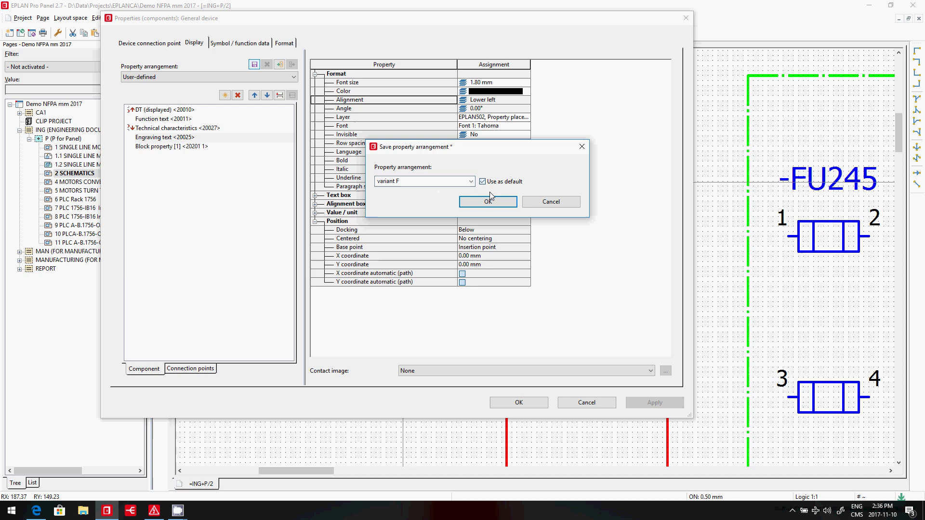
{"action": "left_click", "coordinate": [491, 203]}
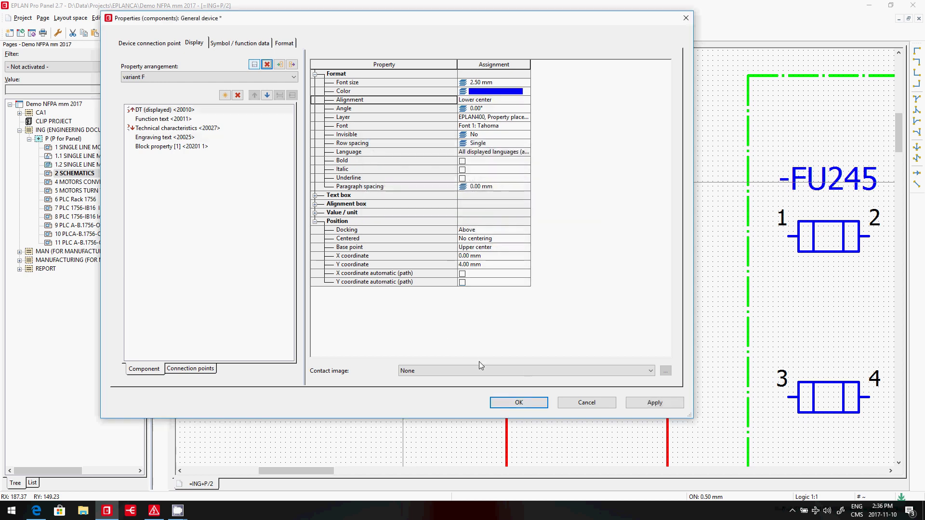
{"action": "left_click", "coordinate": [518, 402]}
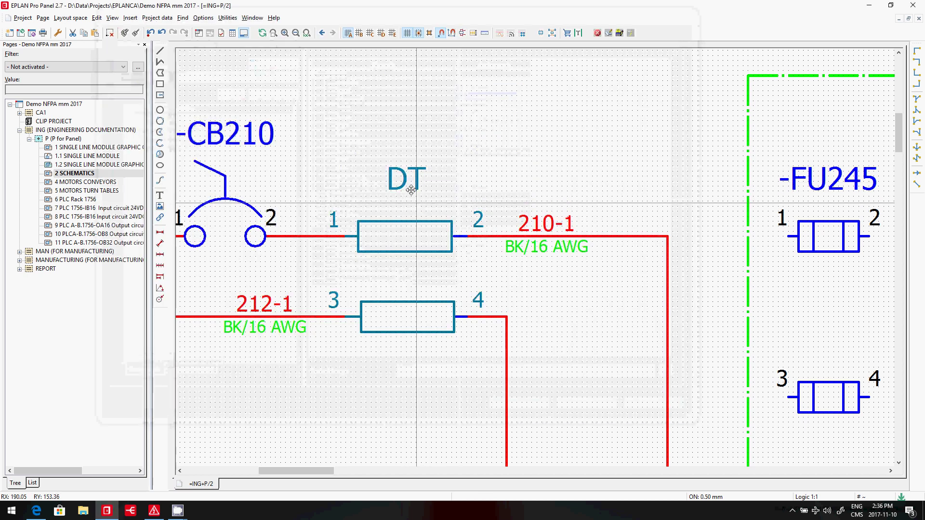
- Reopen the DT fuse properties and start editing its Technical characteristics field
{"action": "scroll", "coordinate": [386, 136], "scroll_direction": "down", "scroll_amount": 1}
{"action": "scroll", "coordinate": [400, 142], "scroll_direction": "up", "scroll_amount": 1}
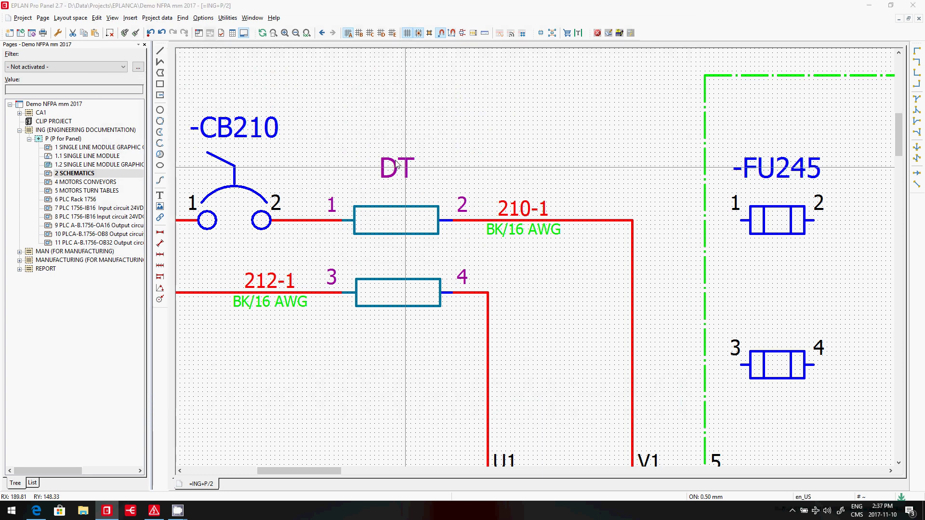
{"action": "double_click", "coordinate": [396, 165]}
{"action": "left_click", "coordinate": [145, 44]}
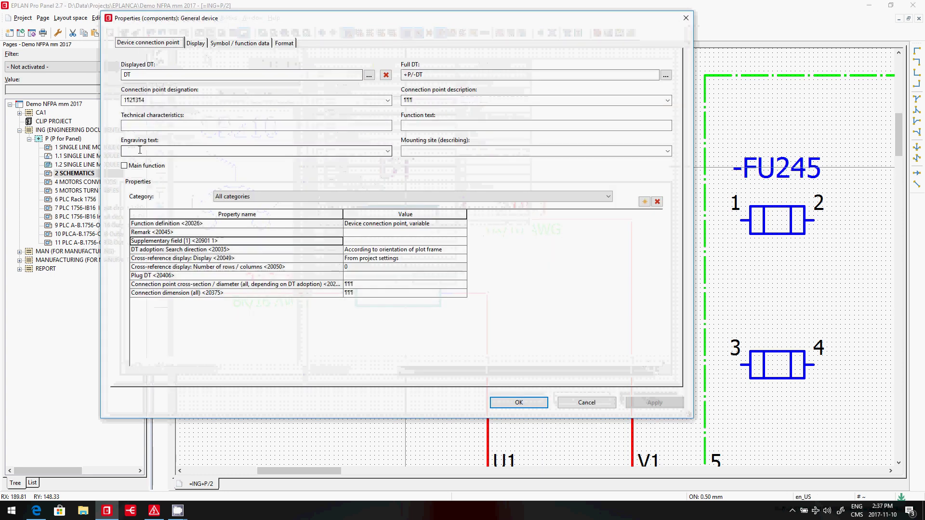
{"action": "left_click", "coordinate": [142, 126]}
- Enter technical characteristic 12A, then set DT's function definition to Double safety fuse
{"action": "type", "text": "12"}
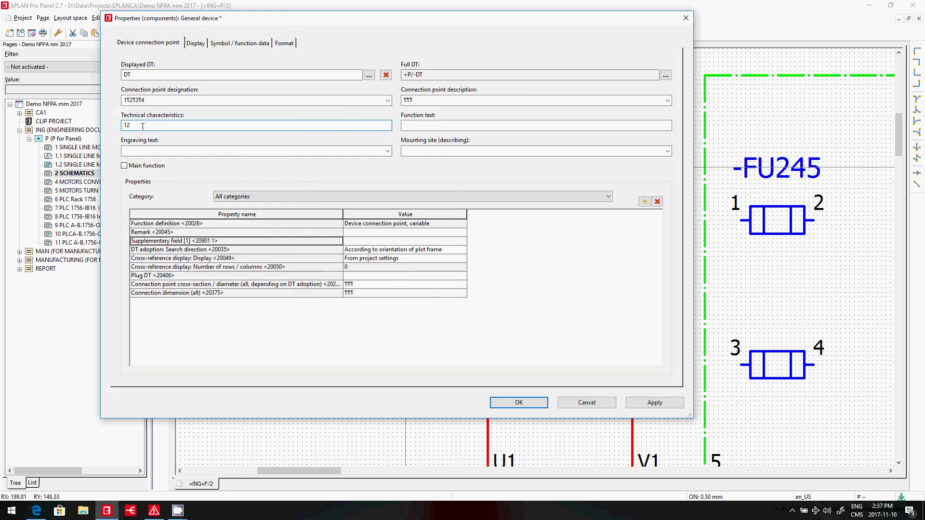
{"action": "type", "text": "A"}
{"action": "left_click", "coordinate": [654, 403]}
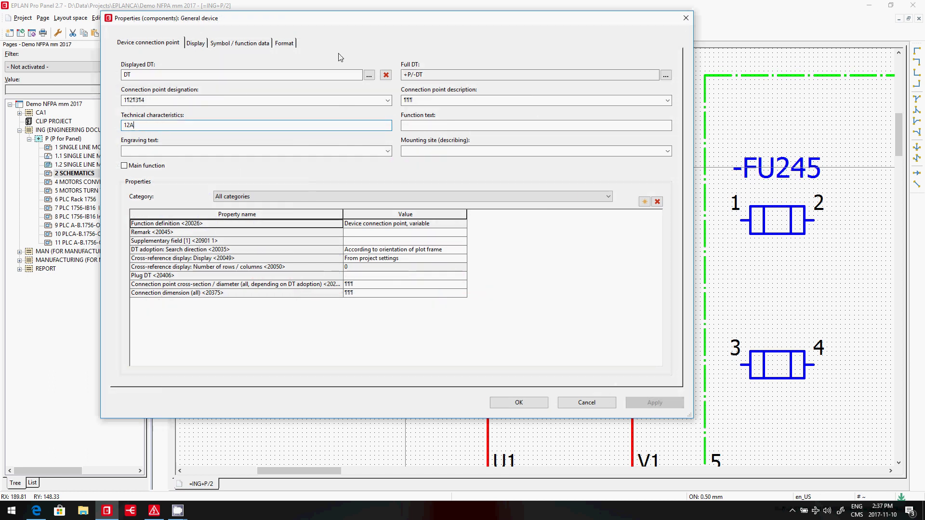
{"action": "left_click", "coordinate": [240, 47]}
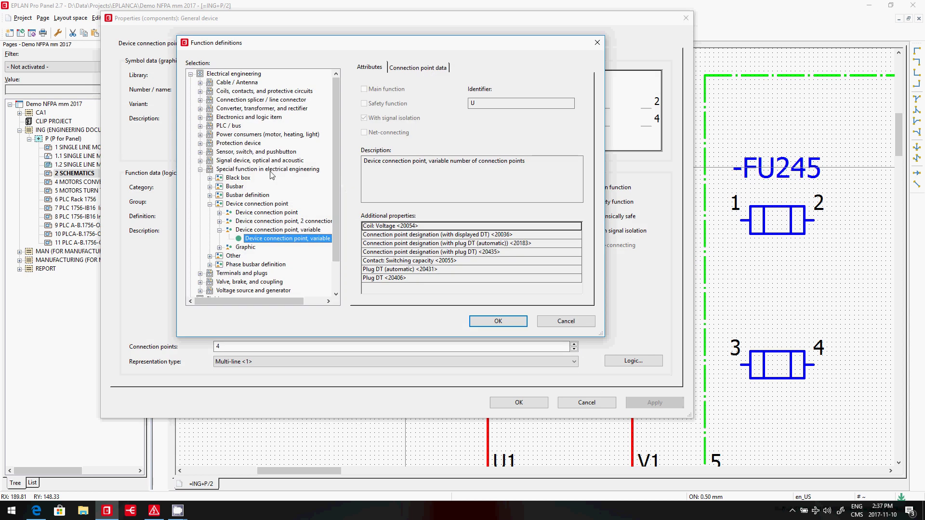
{"action": "double_click", "coordinate": [245, 144]}
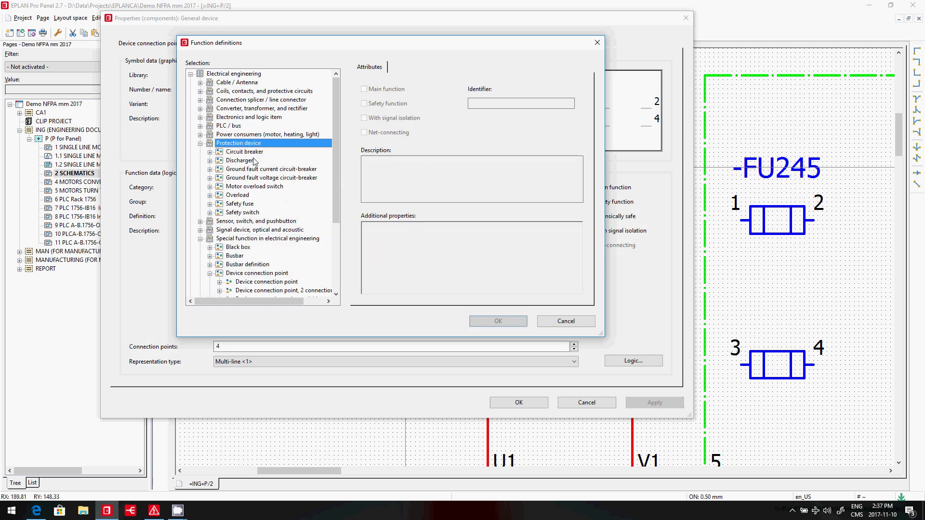
{"action": "double_click", "coordinate": [244, 204]}
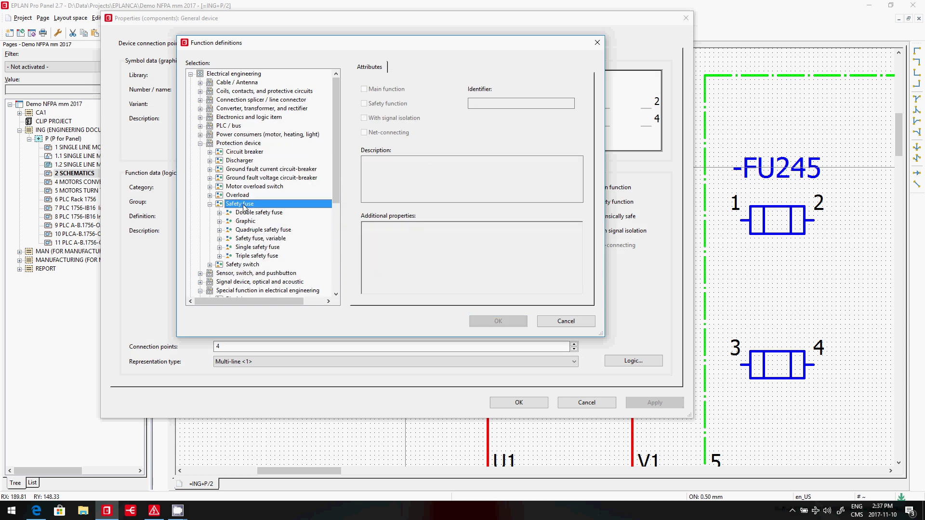
{"action": "key", "text": "Down"}
{"action": "key", "text": "Right"}
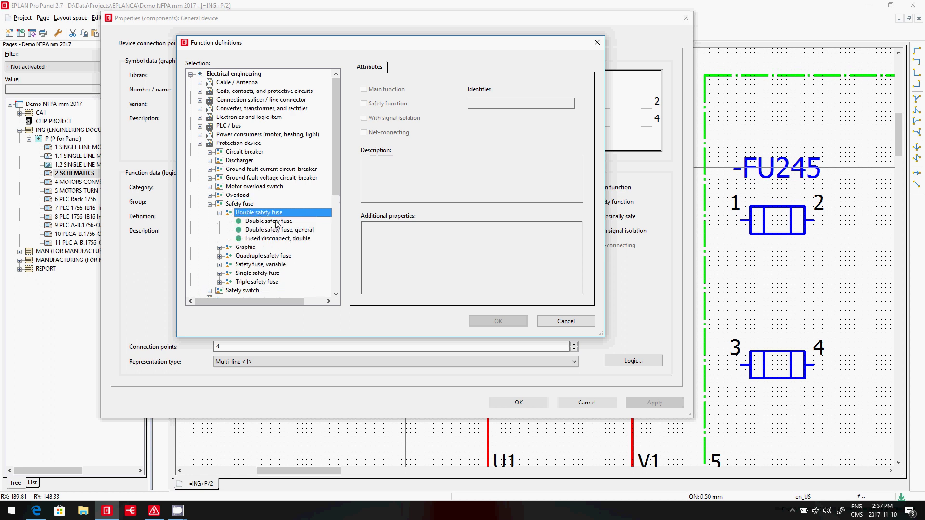
{"action": "left_click", "coordinate": [276, 221]}
{"action": "left_click", "coordinate": [498, 322]}
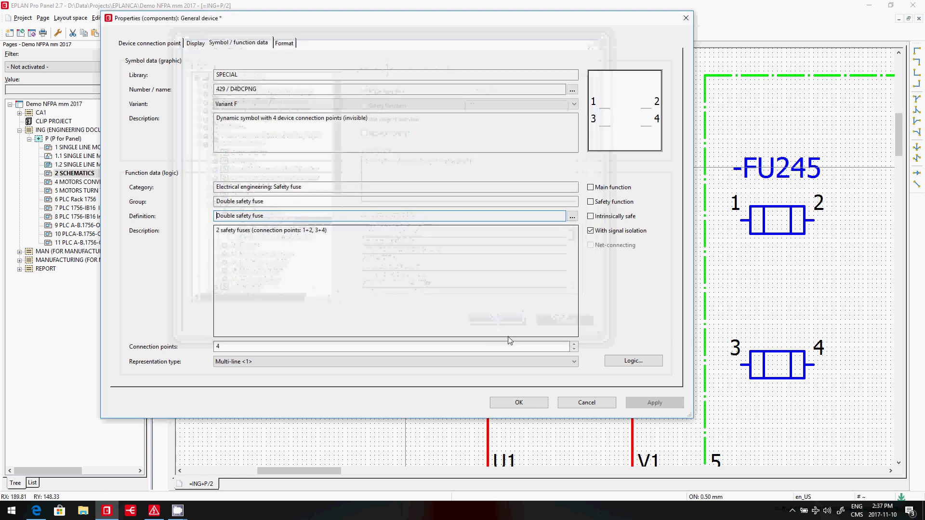
{"action": "left_click", "coordinate": [530, 403]}
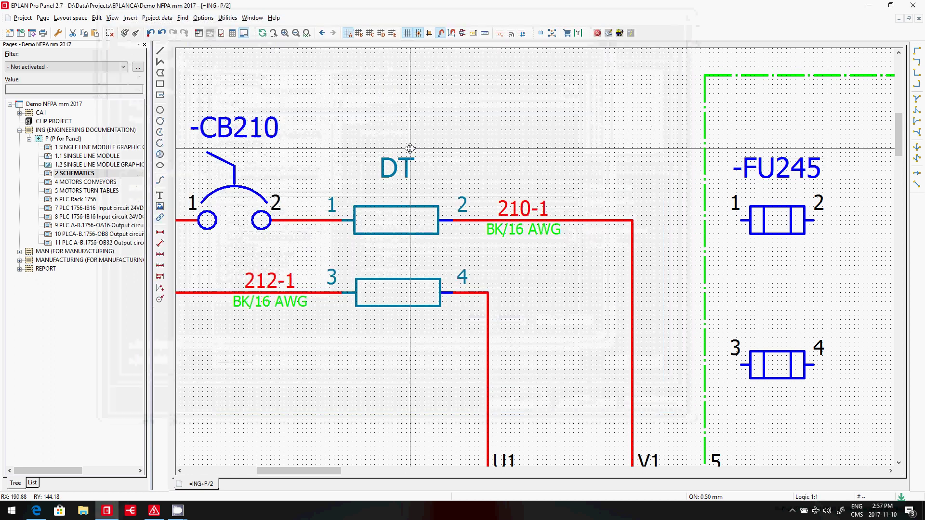
- Check the -FU245 fuse's properties, then select both DT fuses with their labels
{"action": "left_click", "coordinate": [777, 235]}
{"action": "double_click", "coordinate": [776, 235]}
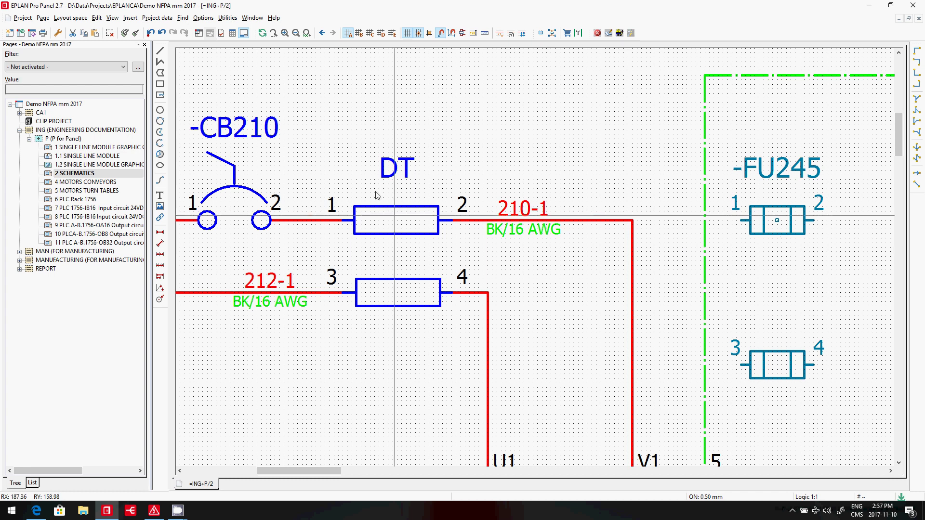
{"action": "left_click_drag", "start_coordinate": [322, 101], "coordinate": [471, 387]}
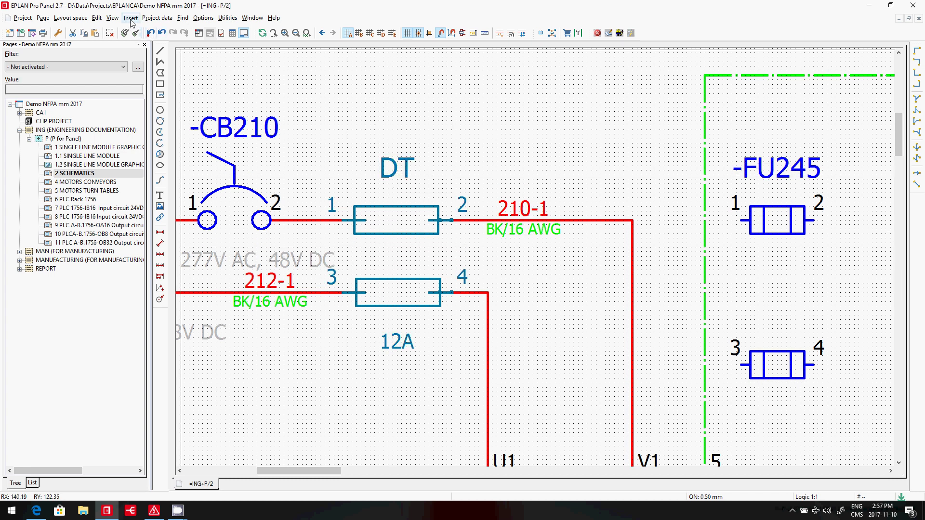
- Save the selection as symbol macro symbolmacroname.ems directly in the EPLANCA macros folder
{"action": "left_click", "coordinate": [99, 20]}
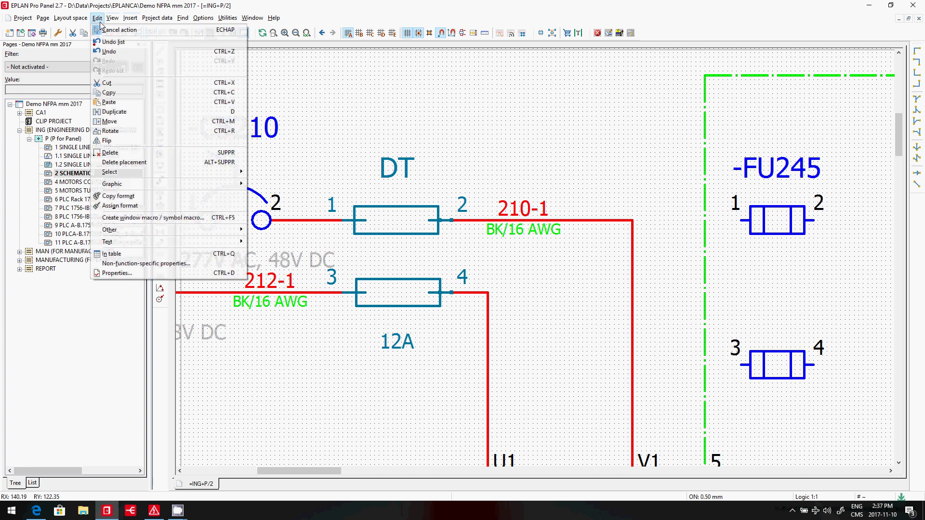
{"action": "left_click", "coordinate": [192, 218]}
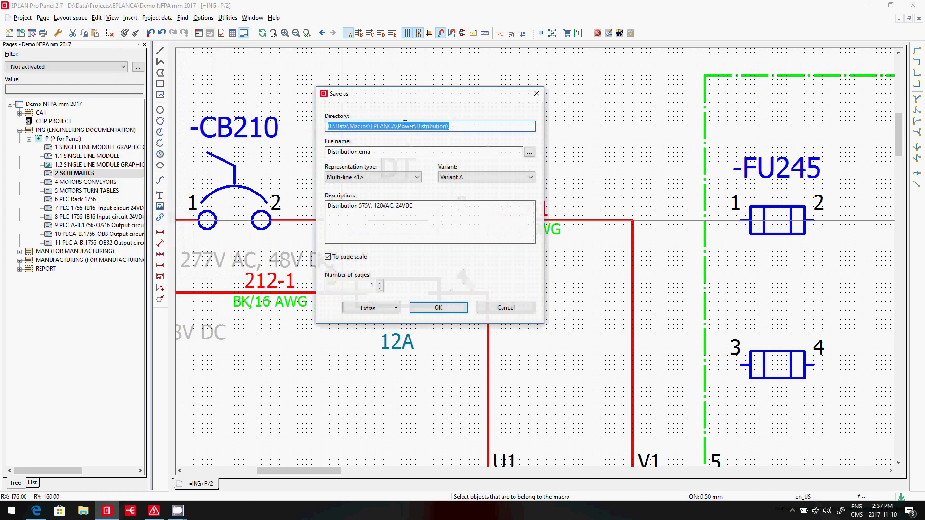
{"action": "left_click_drag", "start_coordinate": [400, 126], "coordinate": [477, 130]}
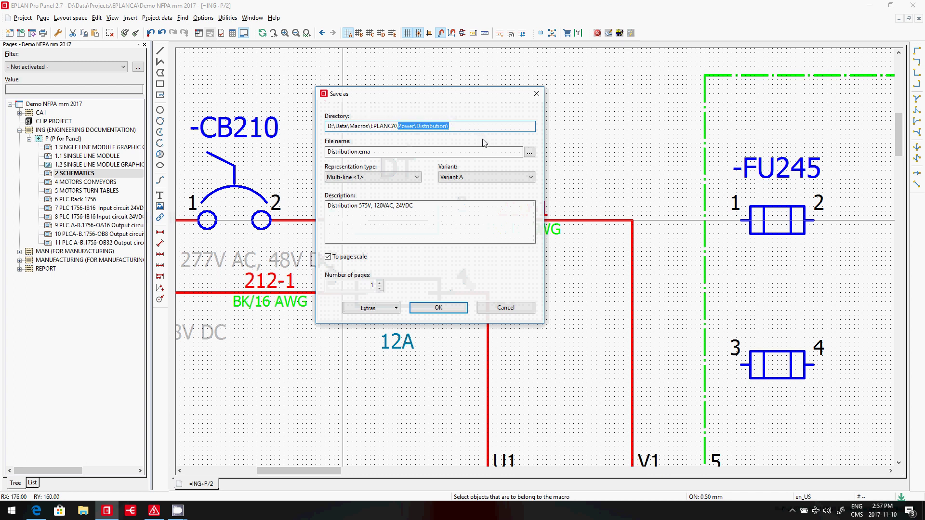
{"action": "key", "text": "BackSpace"}
{"action": "key", "text": "Tab"}
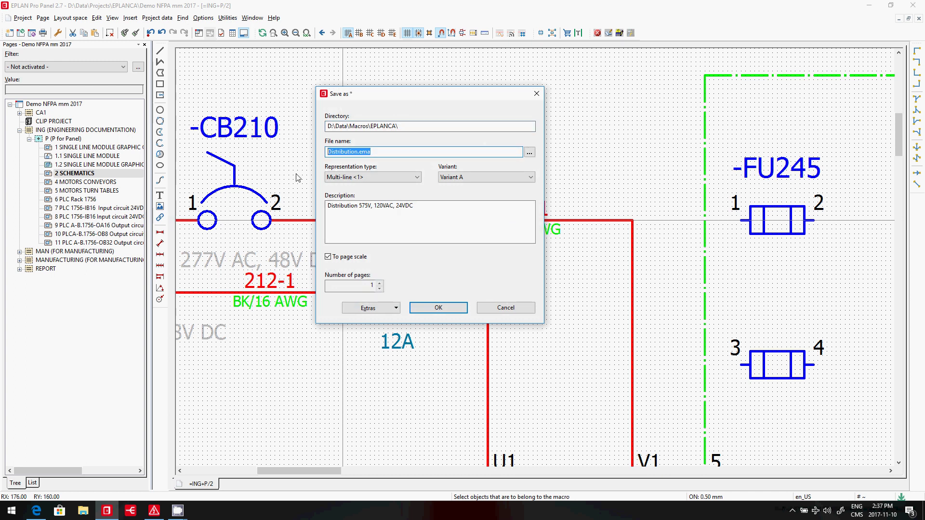
{"action": "type", "text": "symbolmacroname.ems"}
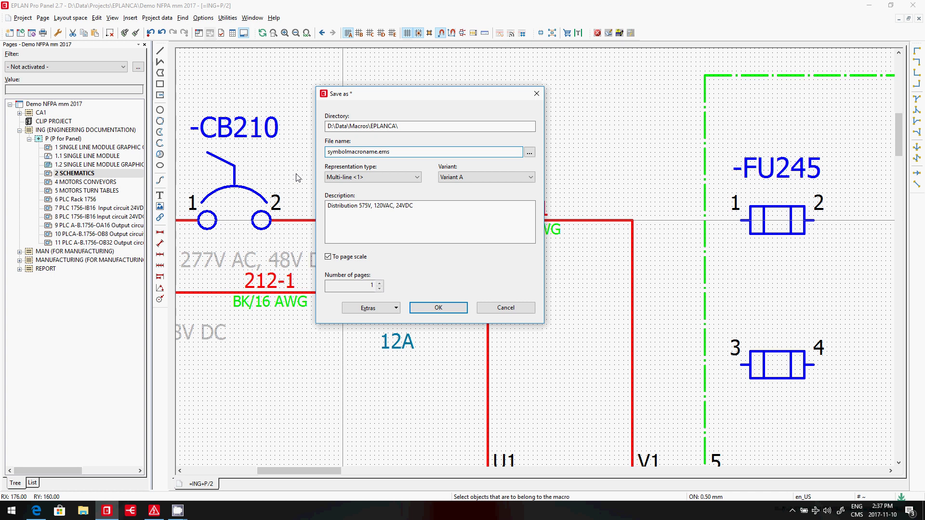
{"action": "left_click", "coordinate": [439, 308]}
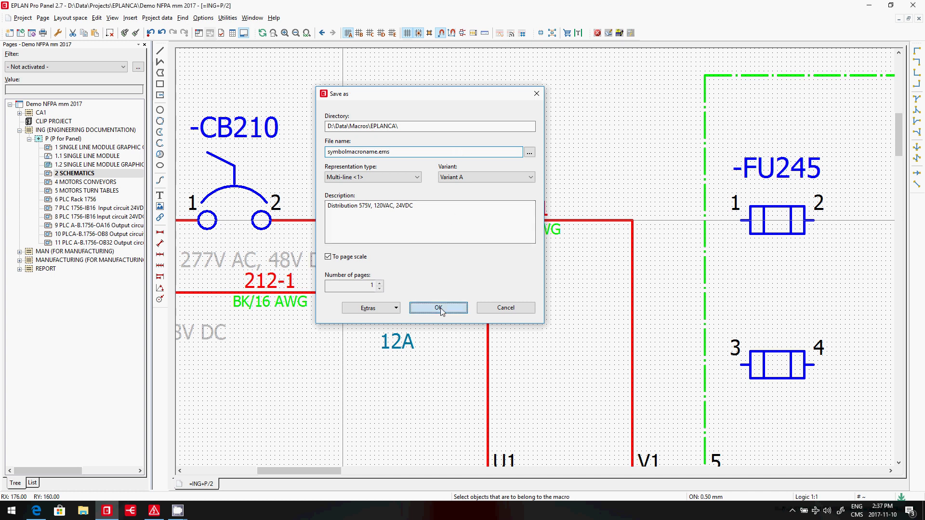
{"action": "scroll", "coordinate": [354, 86], "scroll_direction": "down", "scroll_amount": 1}
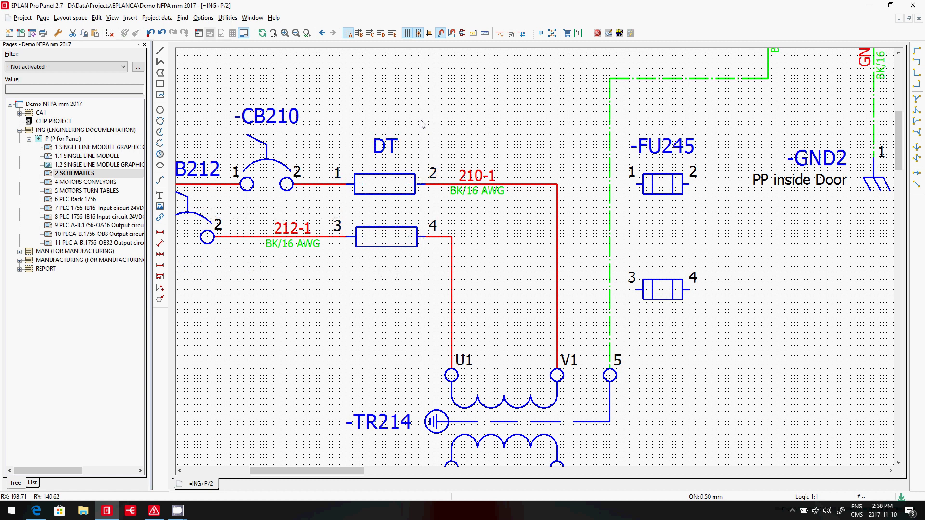
- Make the DT double fuse a main function in its properties
{"action": "left_click", "coordinate": [381, 151]}
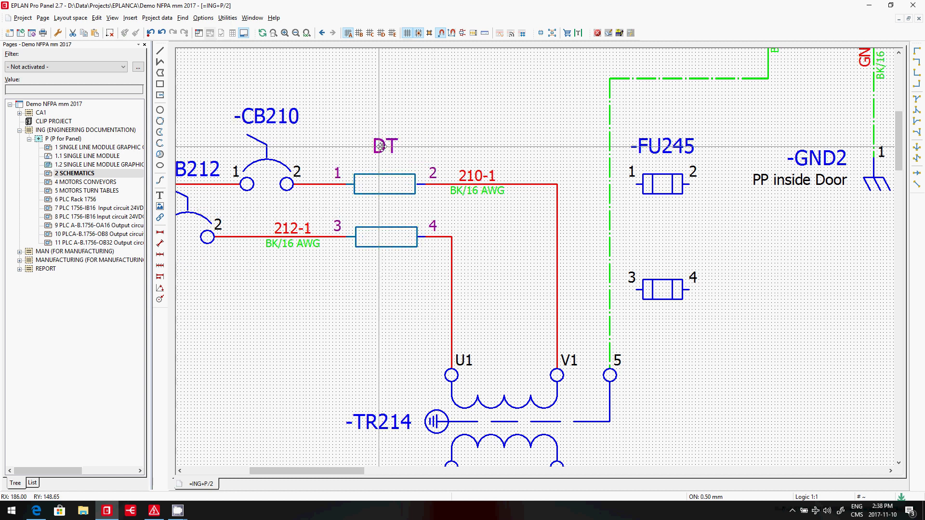
{"action": "double_click", "coordinate": [381, 146]}
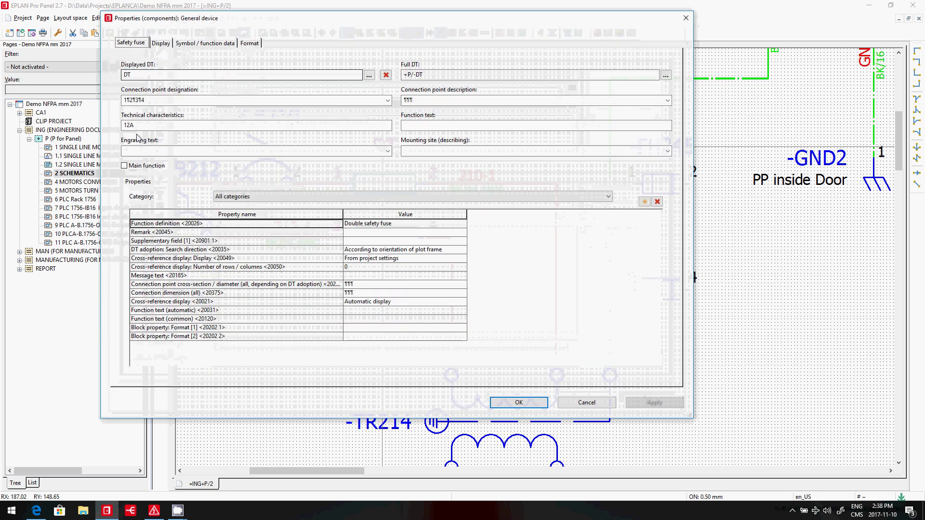
{"action": "left_click", "coordinate": [270, 44]}
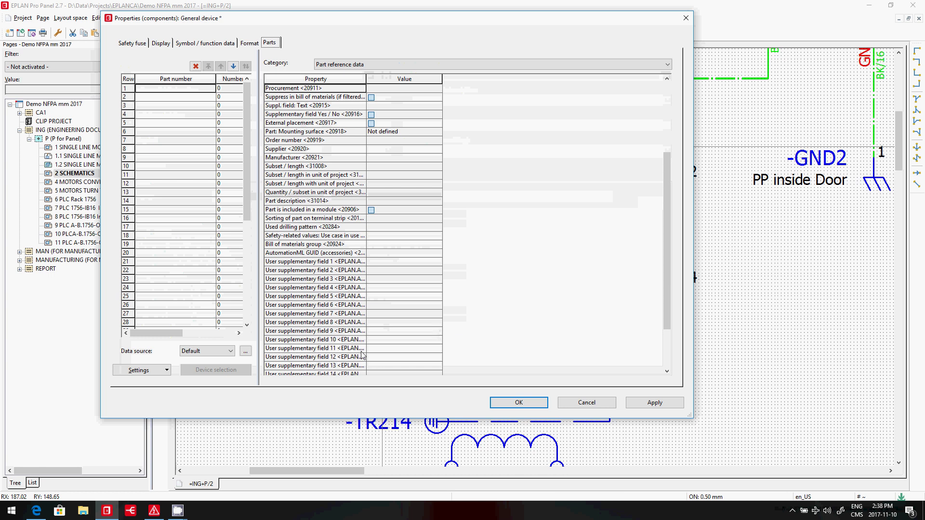
{"action": "left_click", "coordinate": [640, 408]}
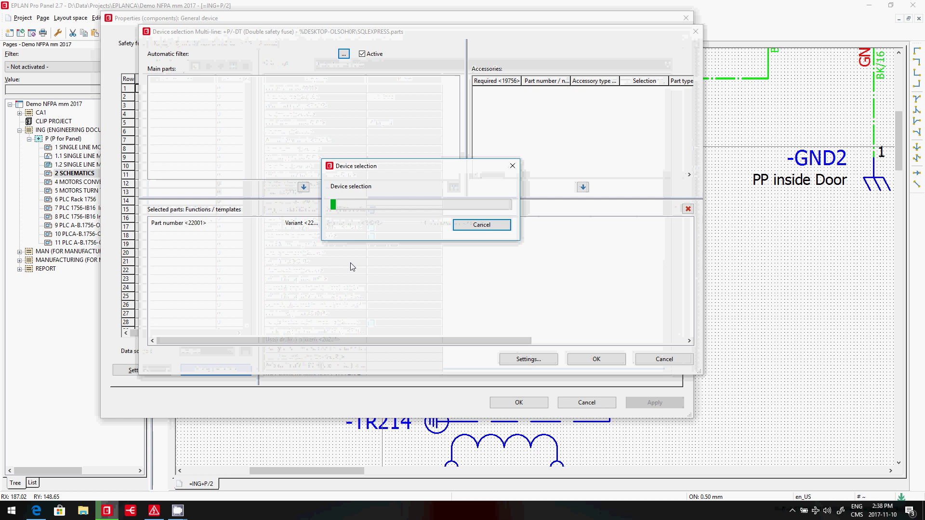
{"action": "key", "text": "Return"}
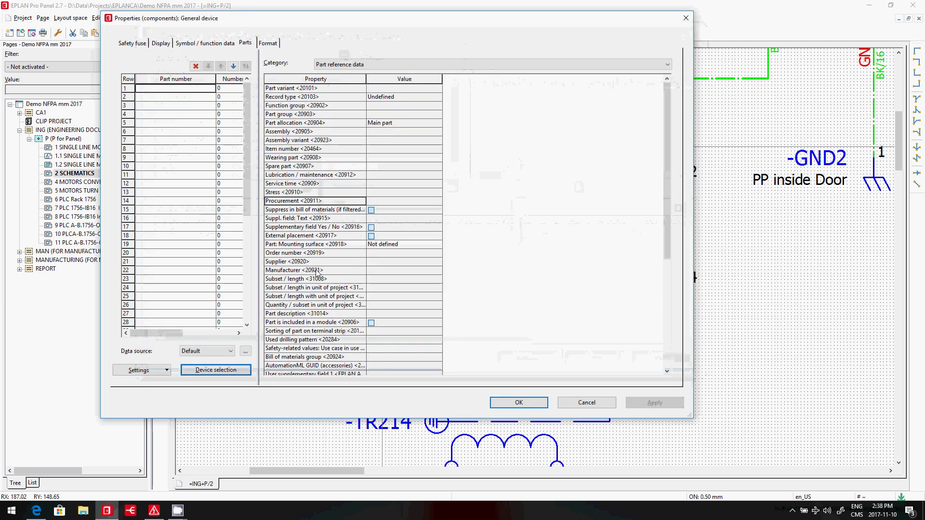
{"action": "left_click", "coordinate": [131, 43]}
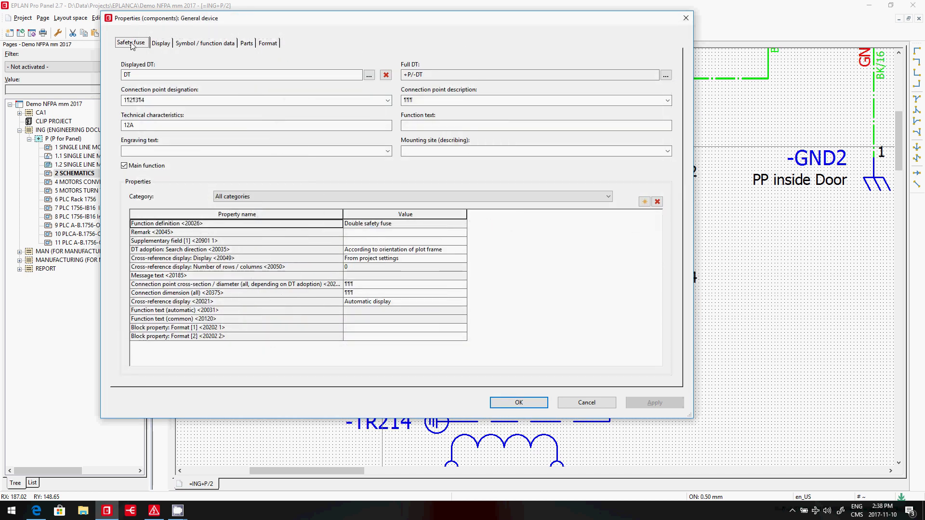
{"action": "left_click", "coordinate": [539, 403]}
- Overwrite symbolmacroname.ems with the updated DT fuse, then switch to EPLAN Electric P8
{"action": "right_click", "coordinate": [374, 141]}
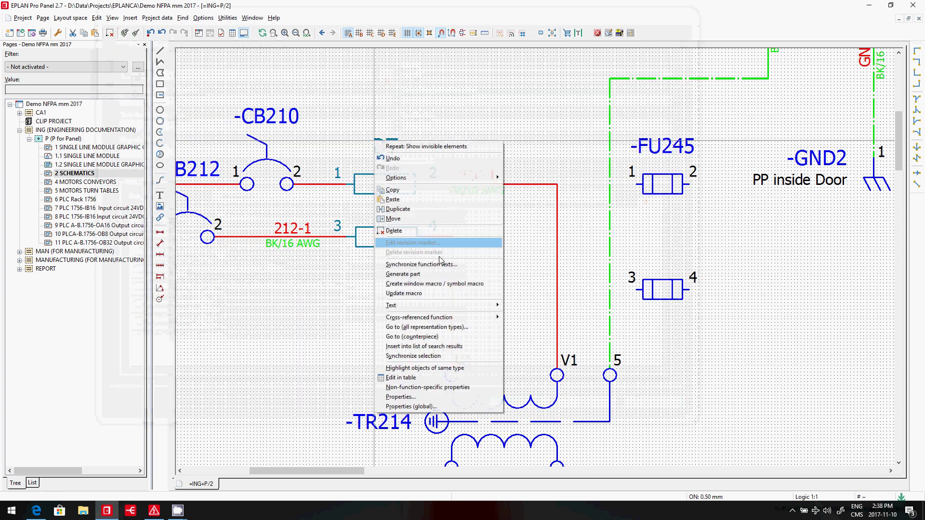
{"action": "left_click", "coordinate": [438, 284]}
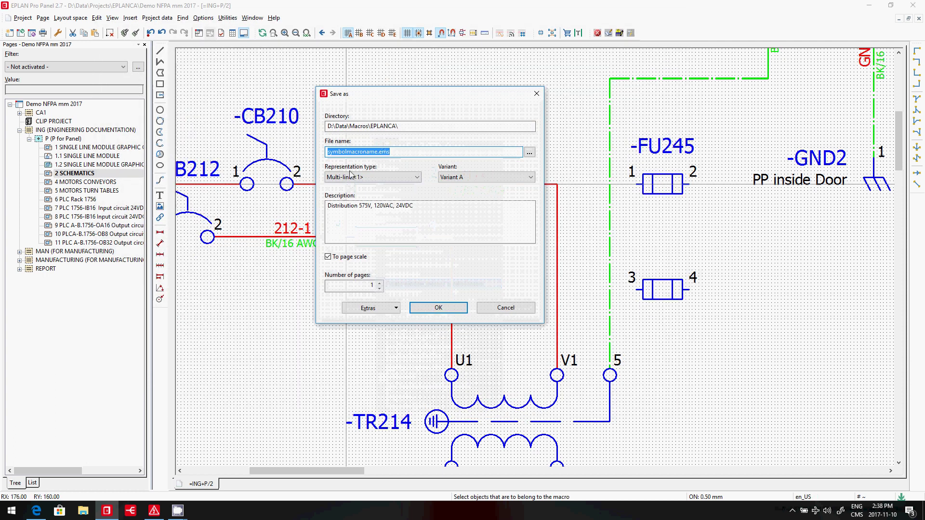
{"action": "left_click", "coordinate": [438, 308]}
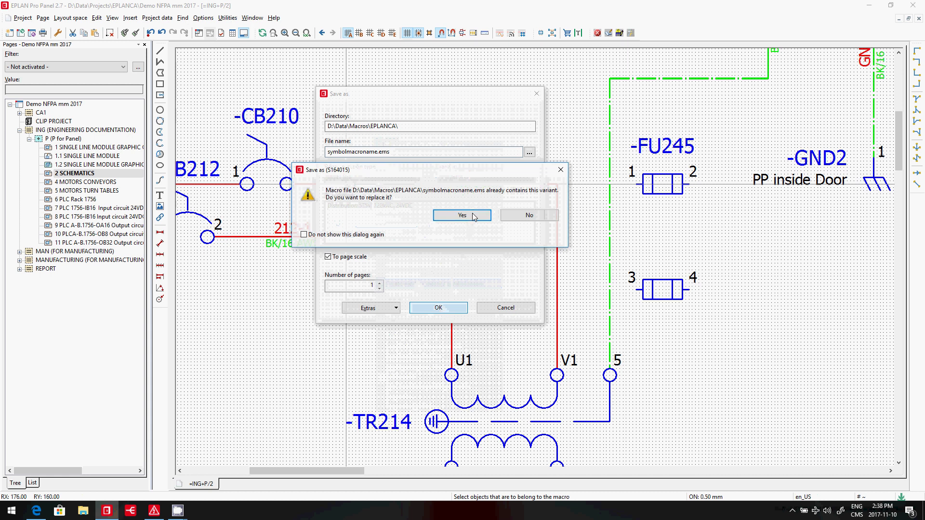
{"action": "left_click", "coordinate": [471, 213]}
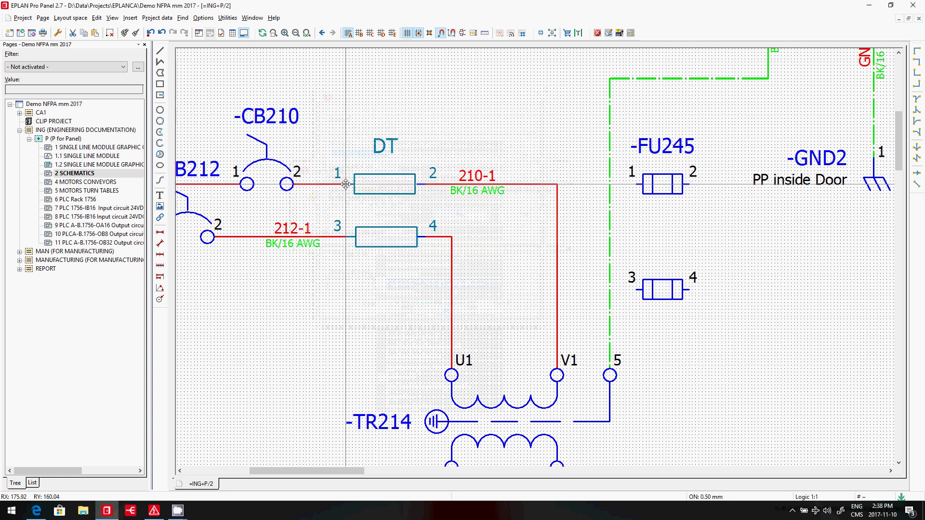
{"action": "left_click", "coordinate": [154, 510]}
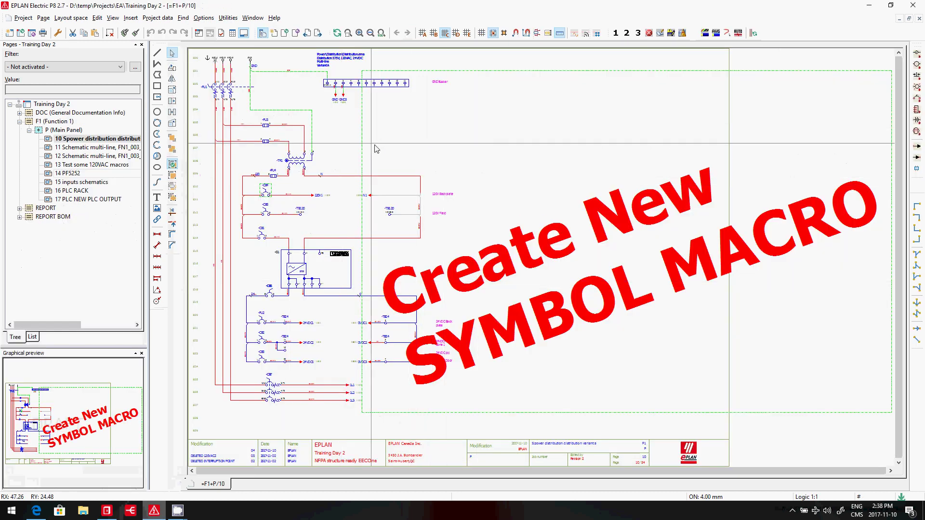
- Insert symbolmacroname.ems right of -FU3 on page 10, numbering it -DT1
{"action": "right_click", "coordinate": [411, 133]}
{"action": "left_click", "coordinate": [473, 200]}
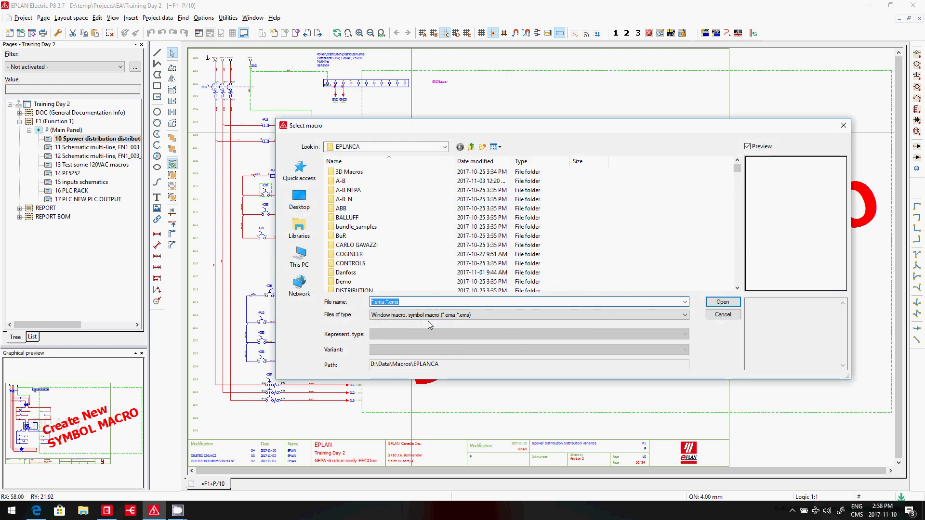
{"action": "type", "text": "s"}
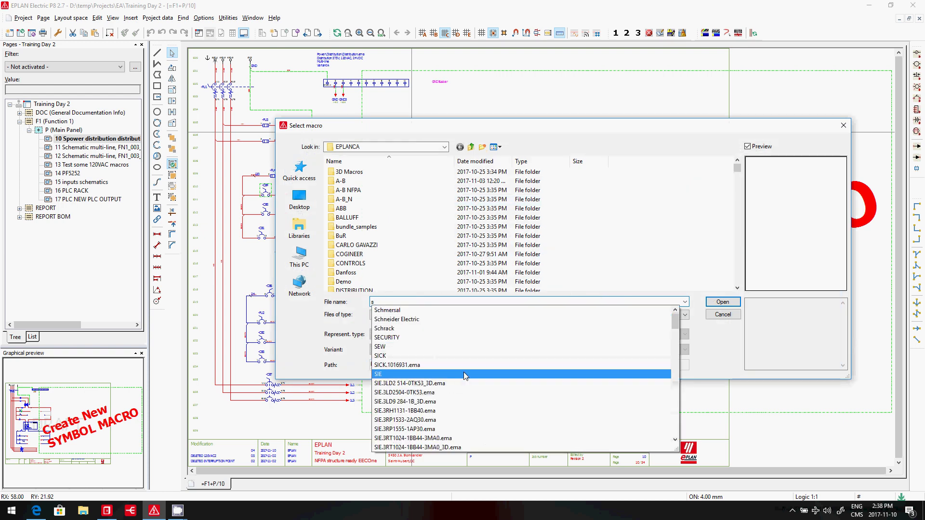
{"action": "scroll", "coordinate": [463, 373], "scroll_direction": "down", "scroll_amount": 5}
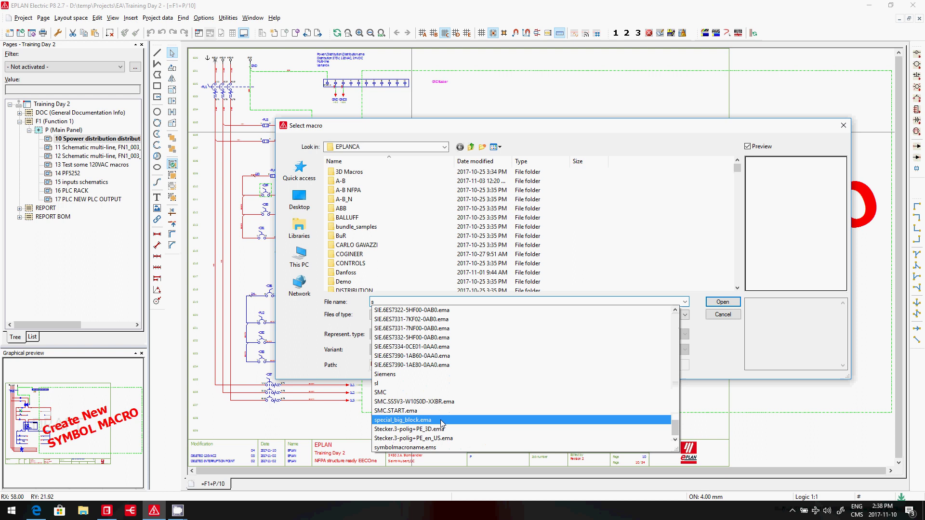
{"action": "left_click", "coordinate": [465, 447]}
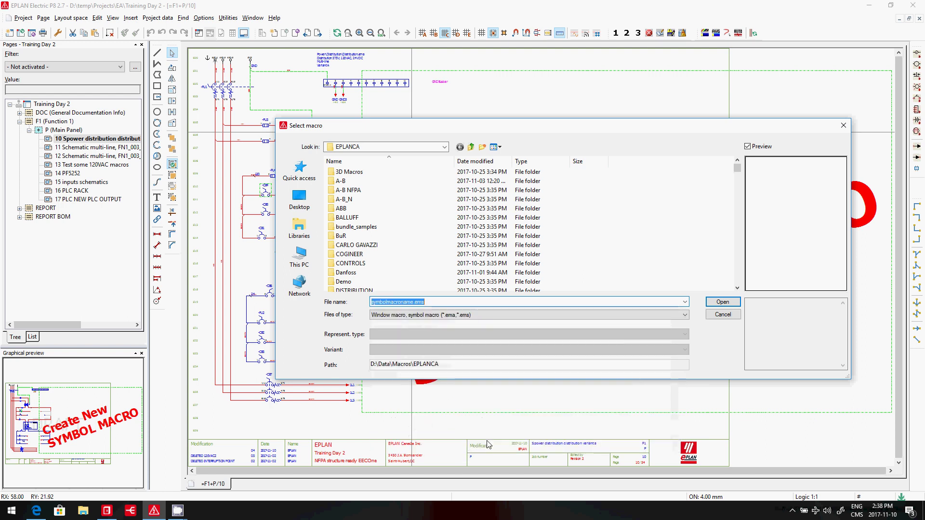
{"action": "left_click", "coordinate": [722, 301]}
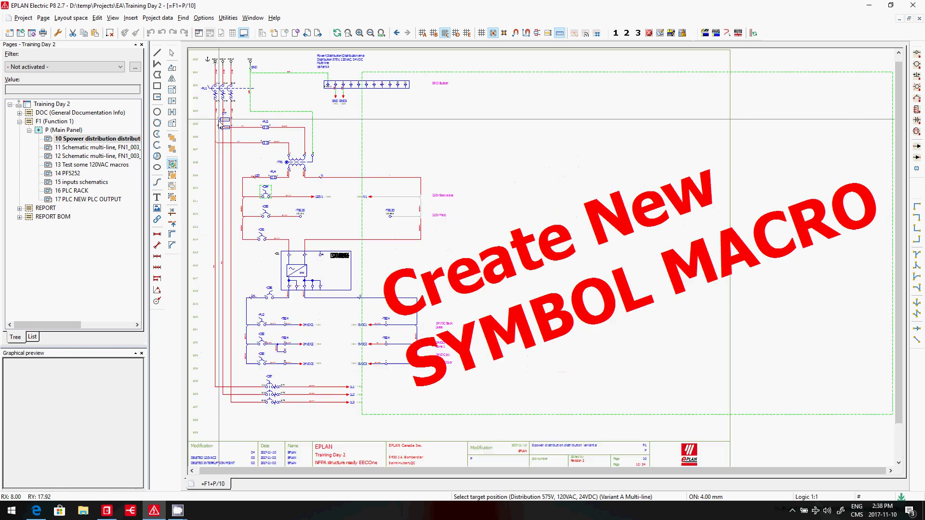
{"action": "scroll", "coordinate": [219, 123], "scroll_direction": "up", "scroll_amount": 5}
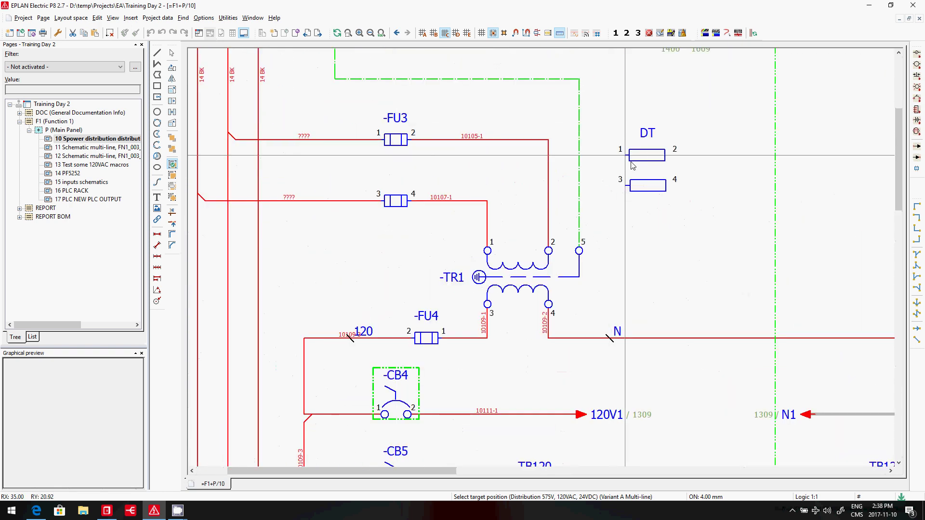
{"action": "left_click", "coordinate": [671, 214]}
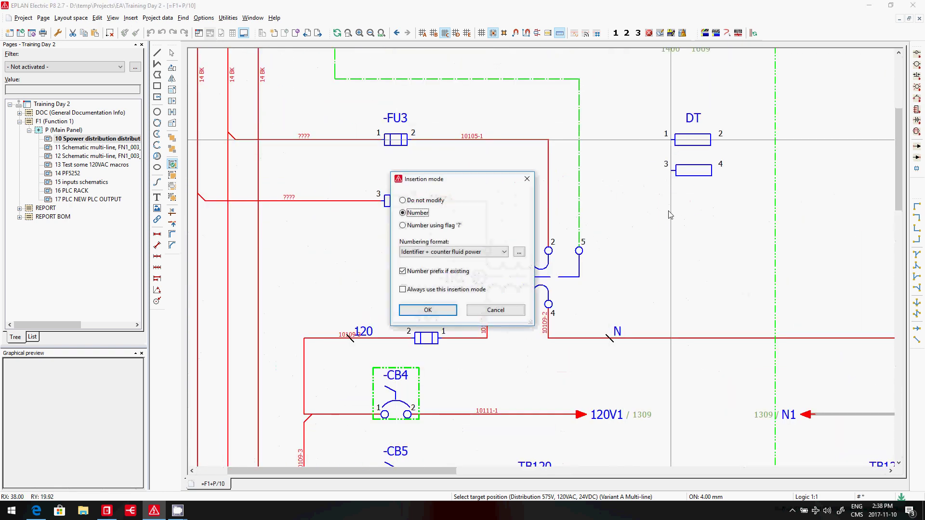
{"action": "left_click", "coordinate": [427, 310]}
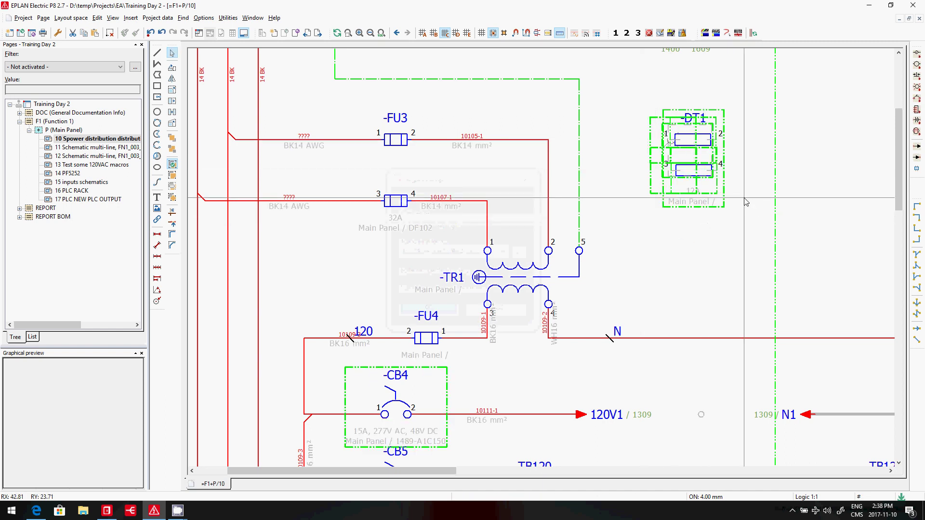
- Hide the revision markers and select the -FU3 fuses for removal
{"action": "left_click", "coordinate": [113, 18]}
{"action": "left_click", "coordinate": [128, 92]}
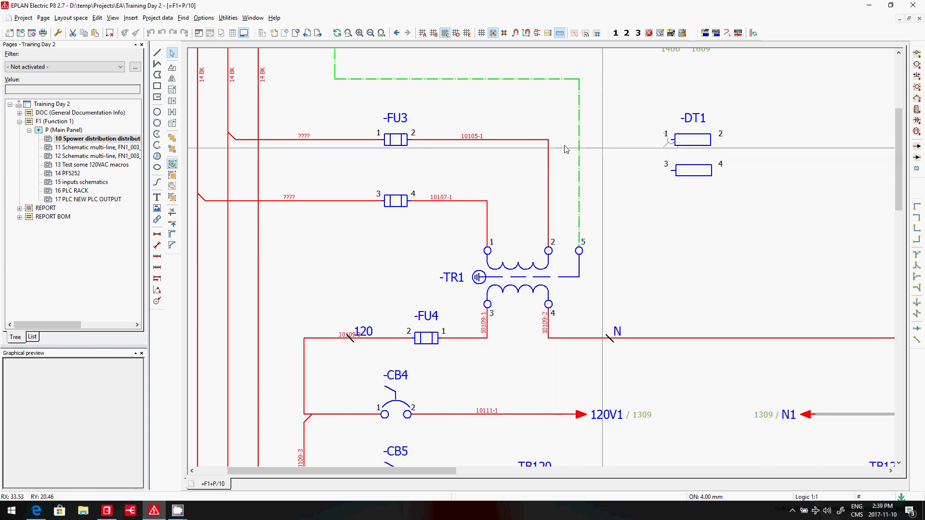
{"action": "scroll", "coordinate": [681, 201], "scroll_direction": "down", "scroll_amount": 2}
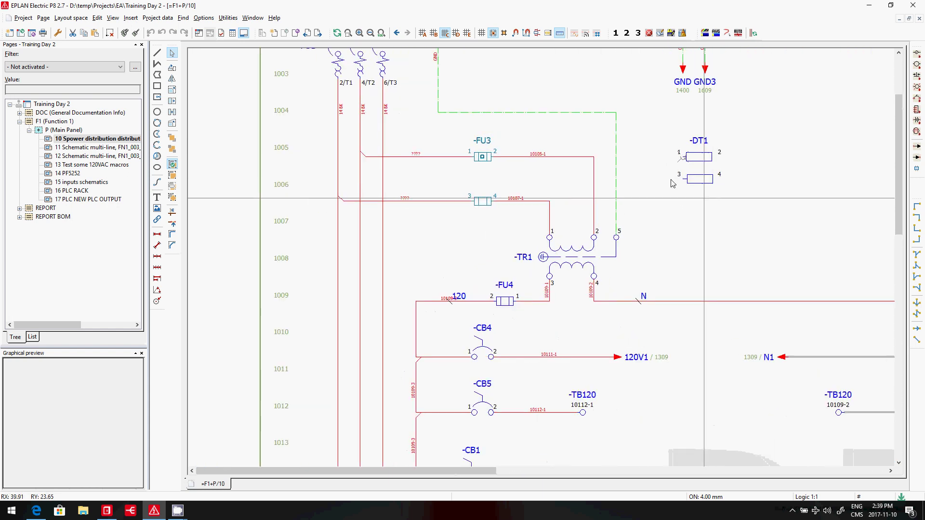
{"action": "left_click", "coordinate": [483, 156]}
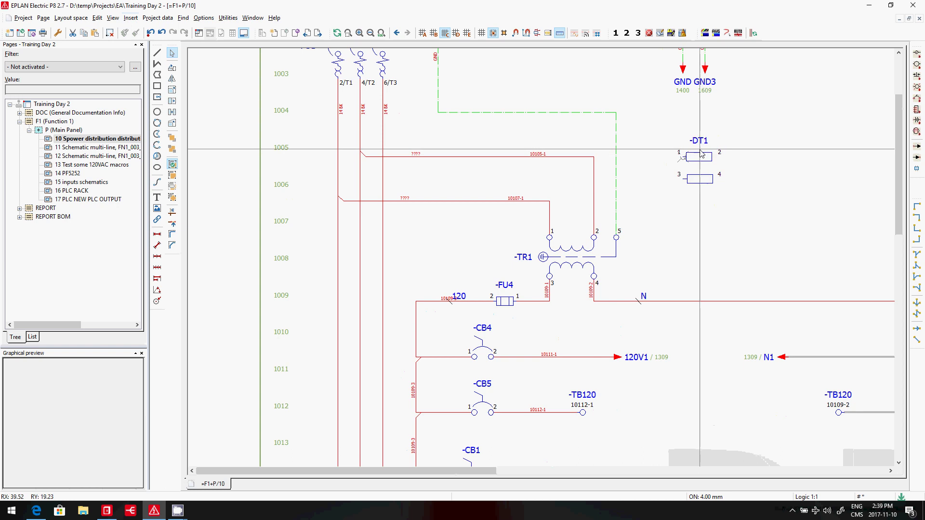
- Move -DT1 into -FU3's place and connect wire 10107-1 to its pins 3 and 4
{"action": "left_click_drag", "start_coordinate": [687, 159], "coordinate": [475, 149]}
{"action": "left_click", "coordinate": [453, 152]}
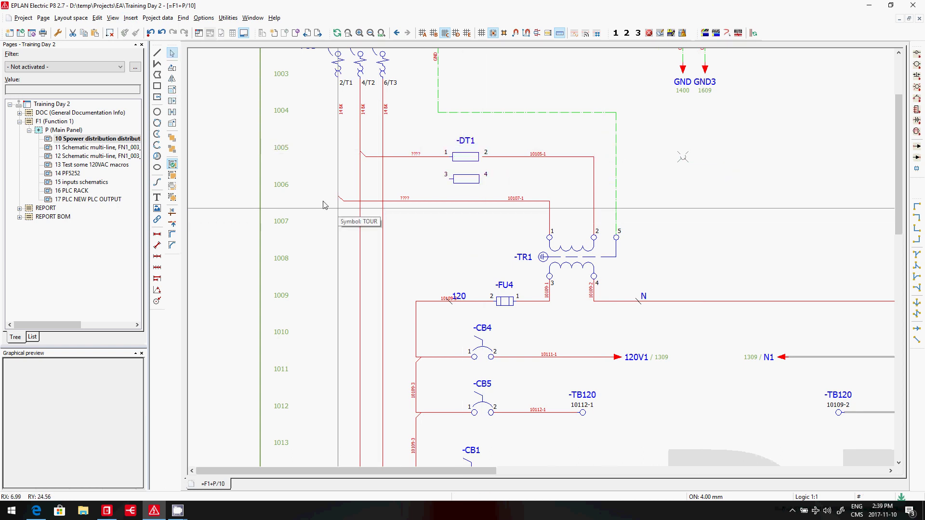
{"action": "left_click", "coordinate": [340, 200]}
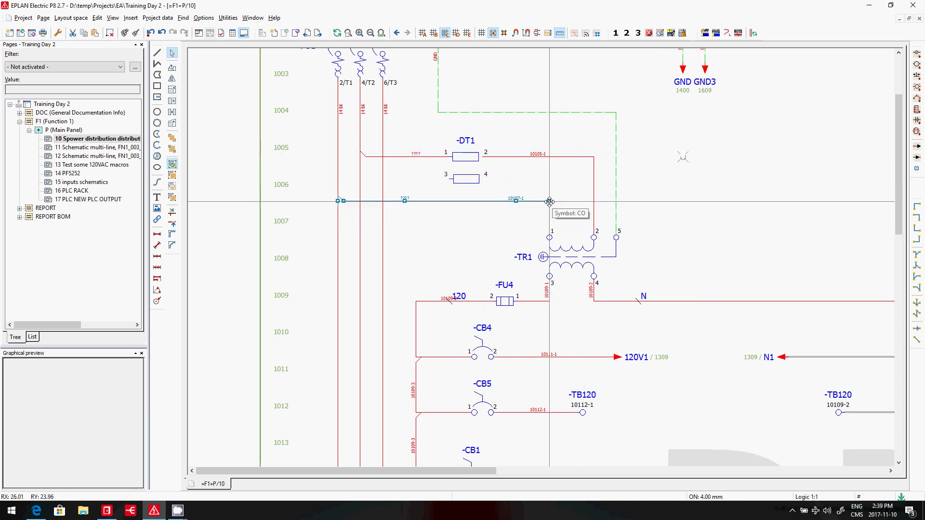
{"action": "left_click_drag", "start_coordinate": [550, 201], "coordinate": [549, 179]}
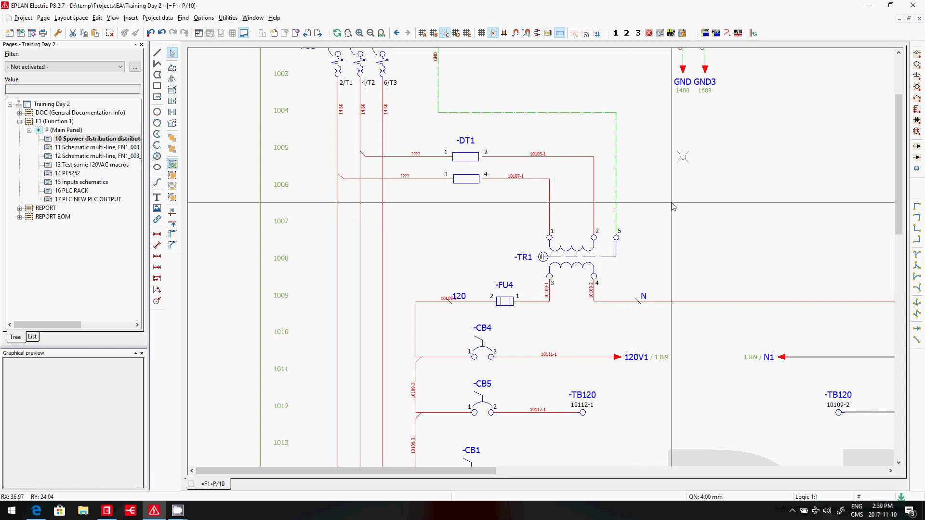